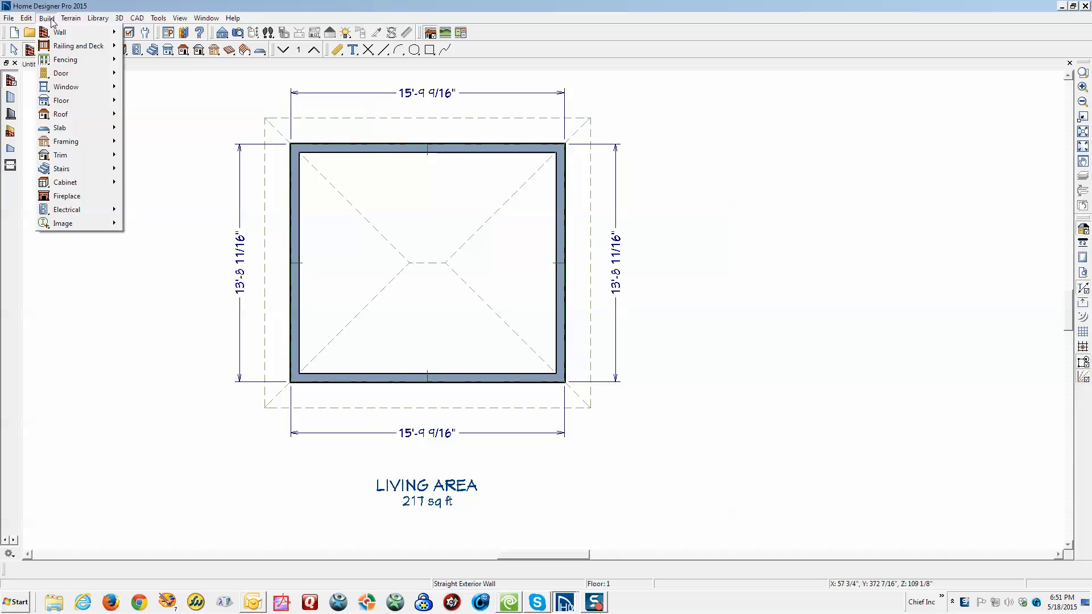
- Set Build Framing to generate the subfloor framing for Floor 1 and the ceiling framing above Floor 1
{"action": "mouse_move", "coordinate": [85, 141]}
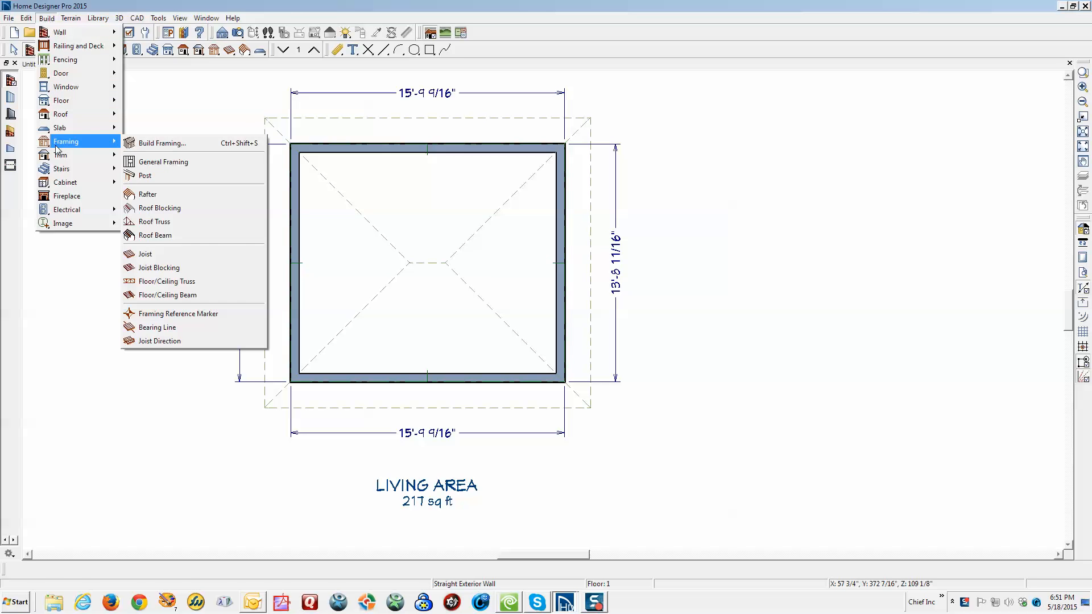
{"action": "left_click", "coordinate": [208, 143]}
{"action": "left_click_drag", "start_coordinate": [271, 101], "coordinate": [829, 99]}
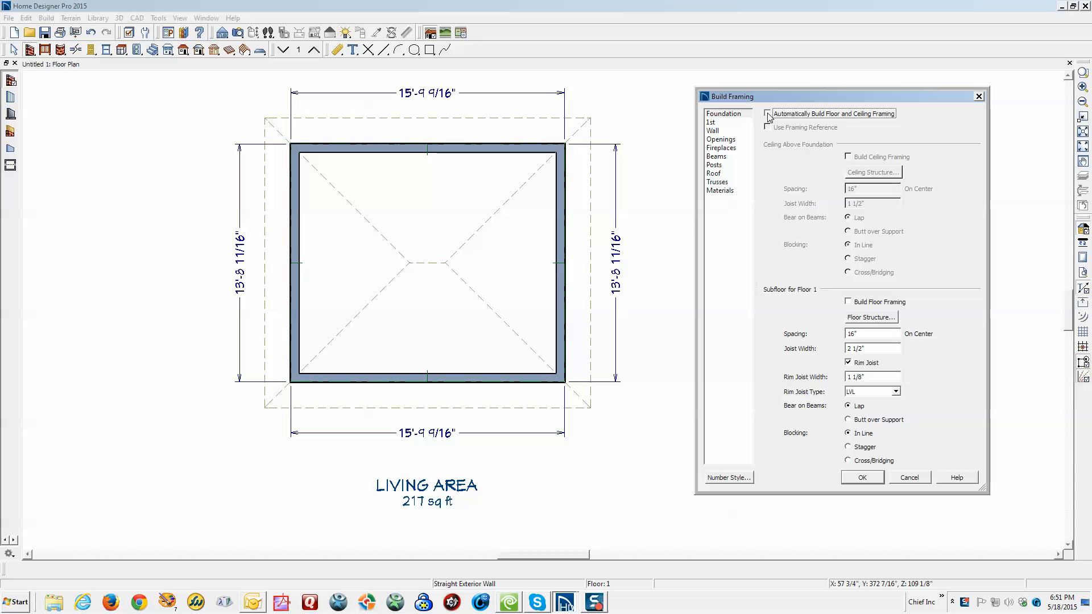
{"action": "left_click", "coordinate": [849, 302]}
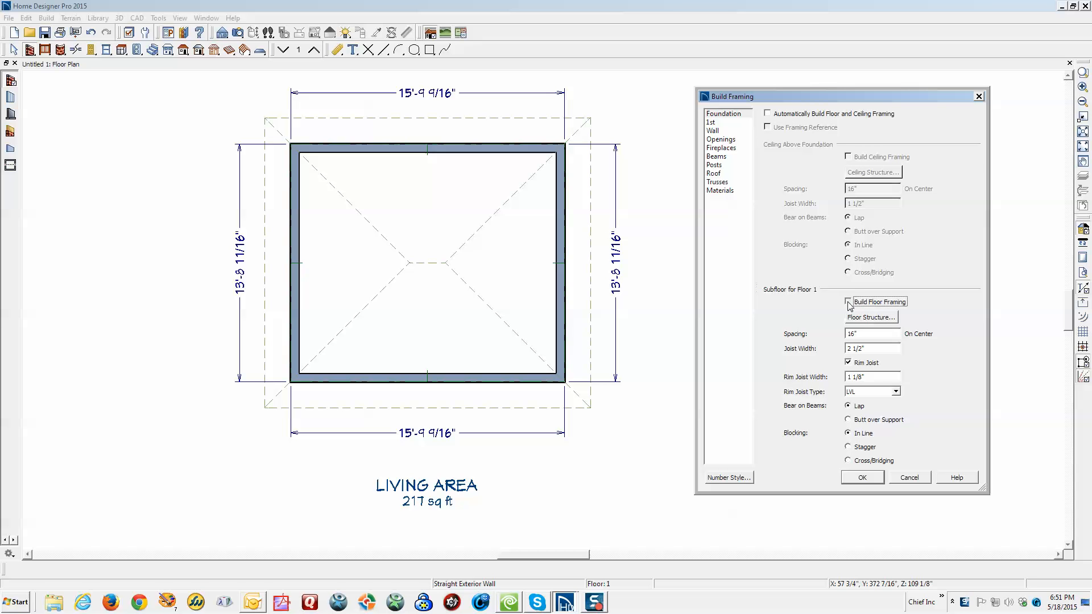
{"action": "left_click", "coordinate": [718, 122]}
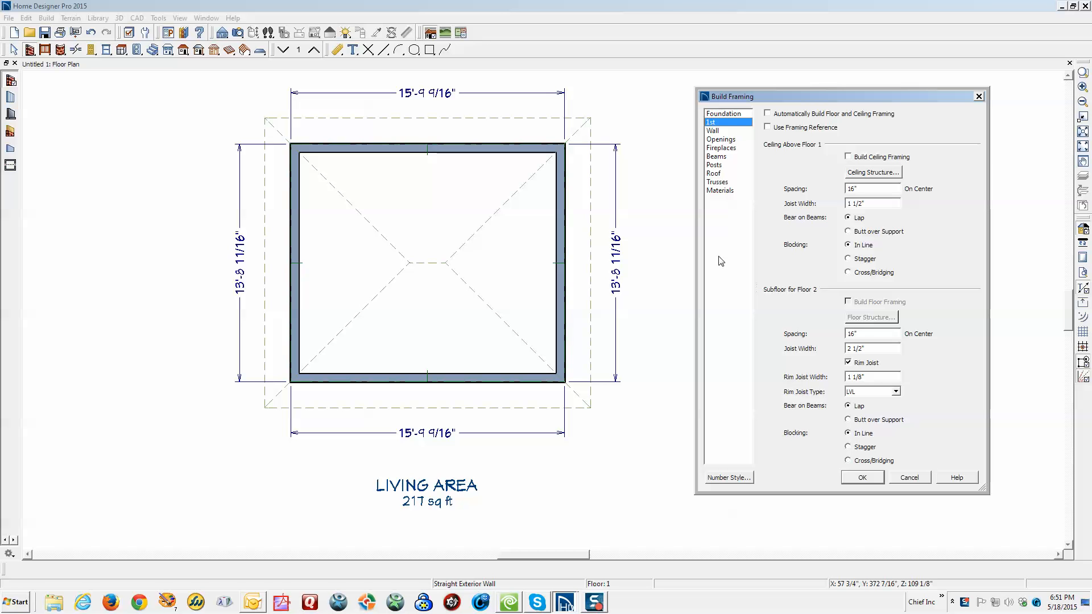
{"action": "left_click", "coordinate": [857, 156]}
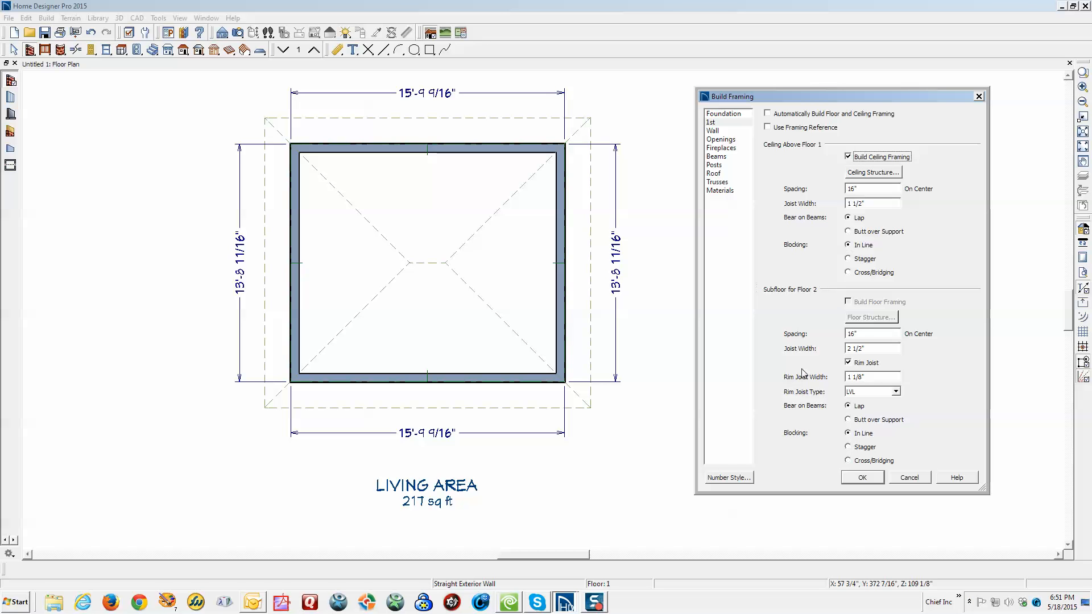
- Include wall framing and roof framing in the build, and generate the framing
{"action": "left_click", "coordinate": [714, 131]}
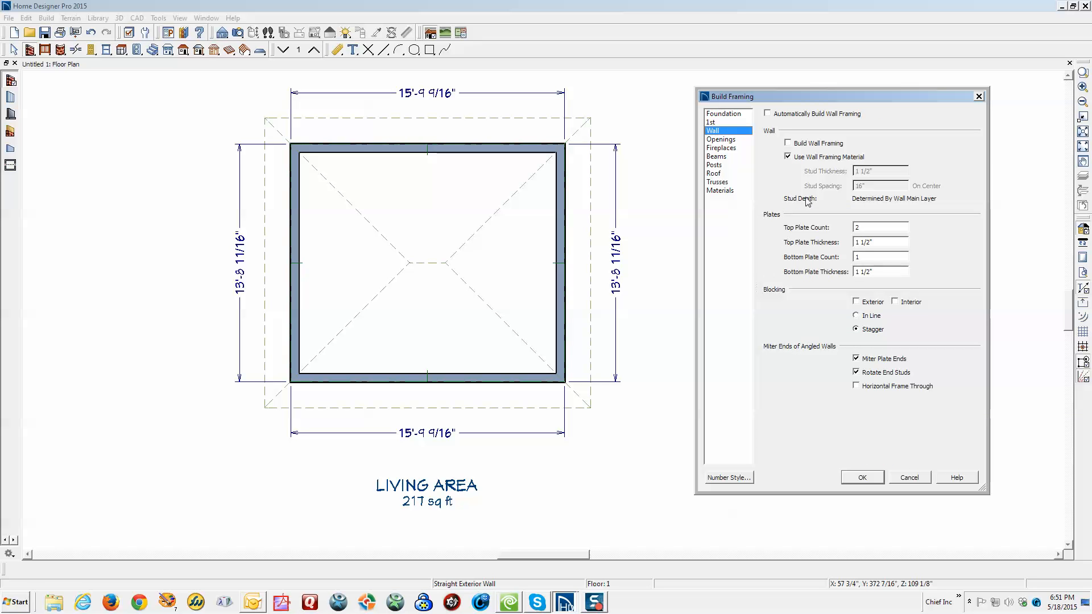
{"action": "left_click", "coordinate": [797, 144]}
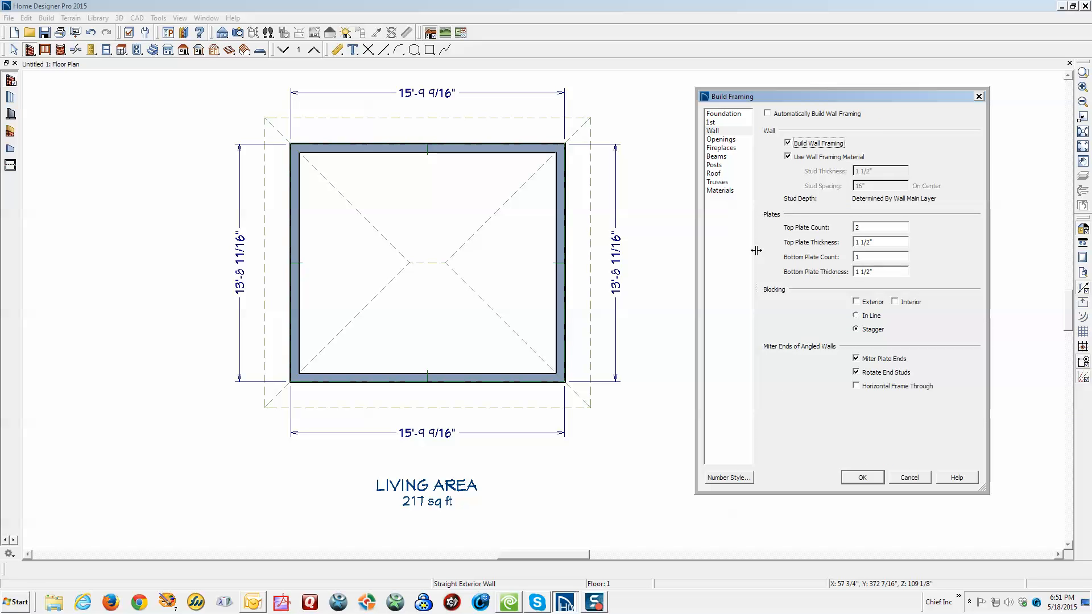
{"action": "left_click", "coordinate": [714, 173]}
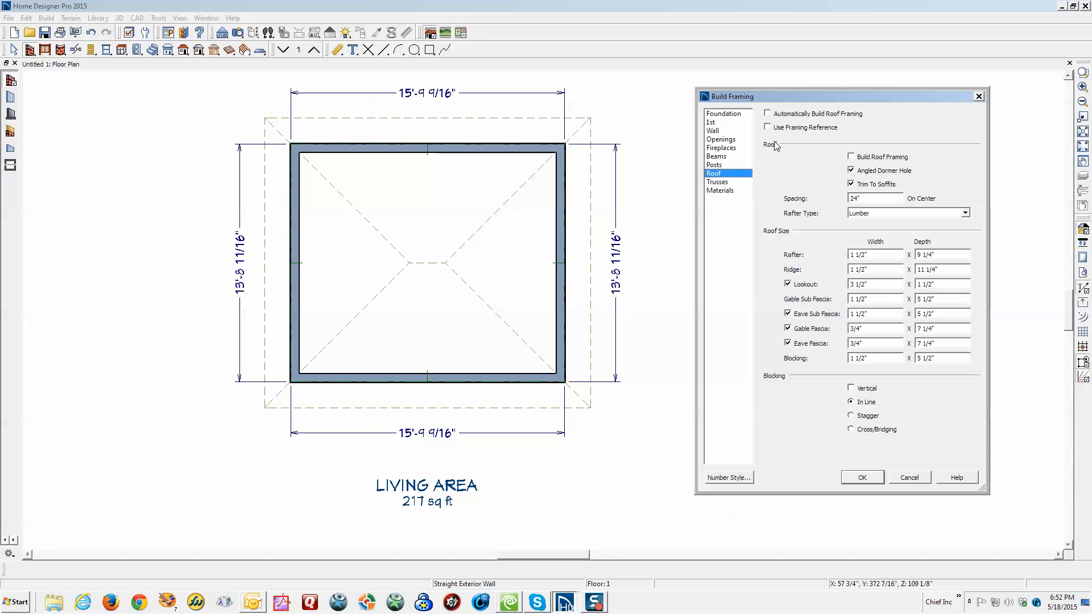
{"action": "left_click", "coordinate": [852, 158]}
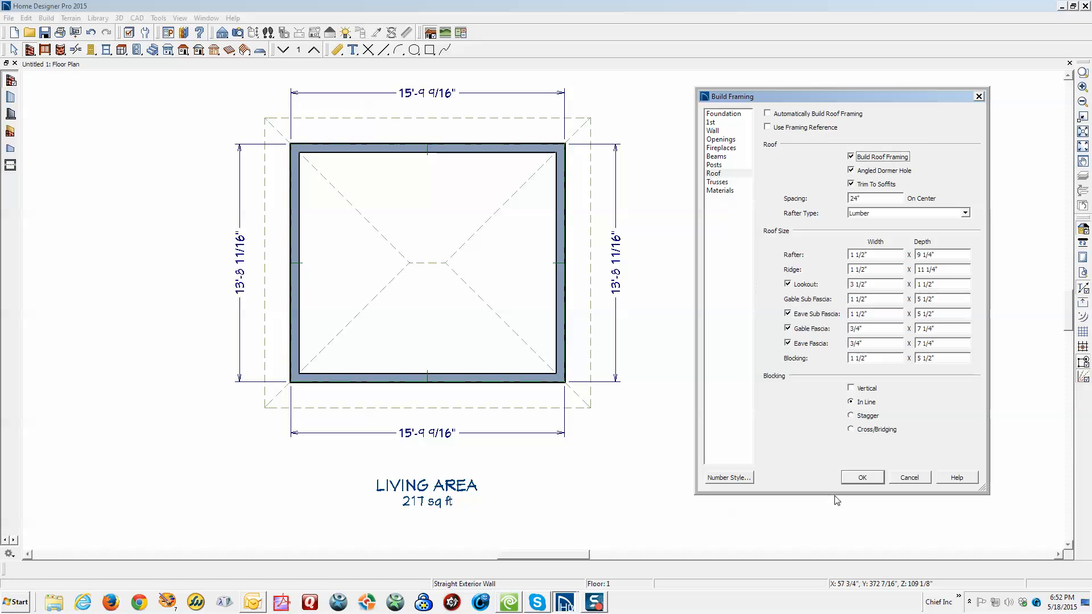
{"action": "left_click", "coordinate": [860, 483]}
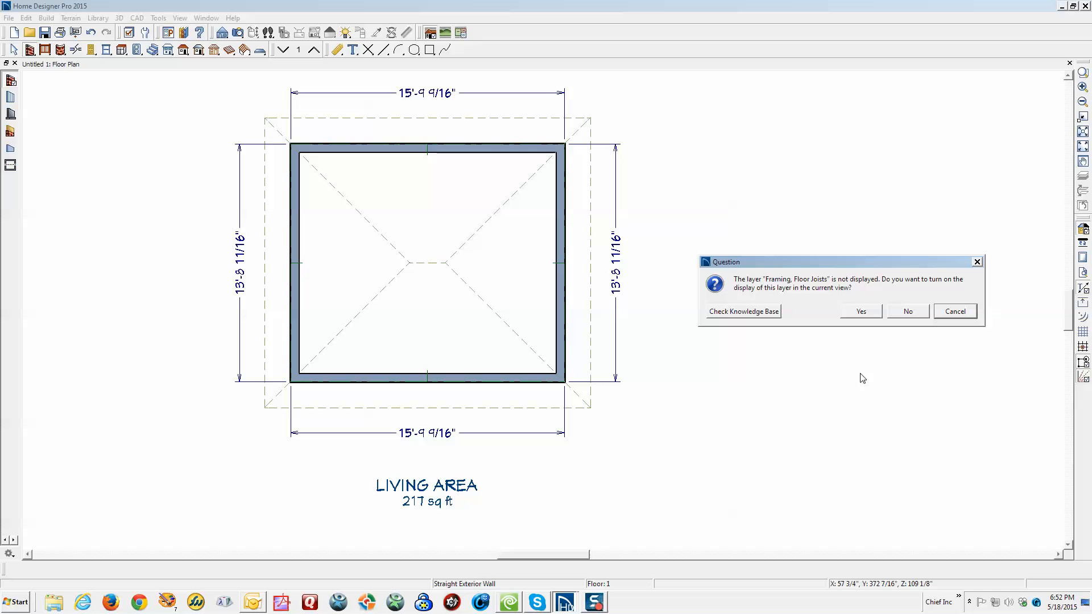
- Turn on the display of the hidden framing layers, including Framing, Floor Joists, in the current plan view
{"action": "left_click", "coordinate": [861, 312]}
{"action": "left_click", "coordinate": [861, 311]}
{"action": "left_click", "coordinate": [861, 312]}
{"action": "left_click", "coordinate": [861, 312]}
{"action": "left_click", "coordinate": [861, 311]}
{"action": "left_click", "coordinate": [861, 312]}
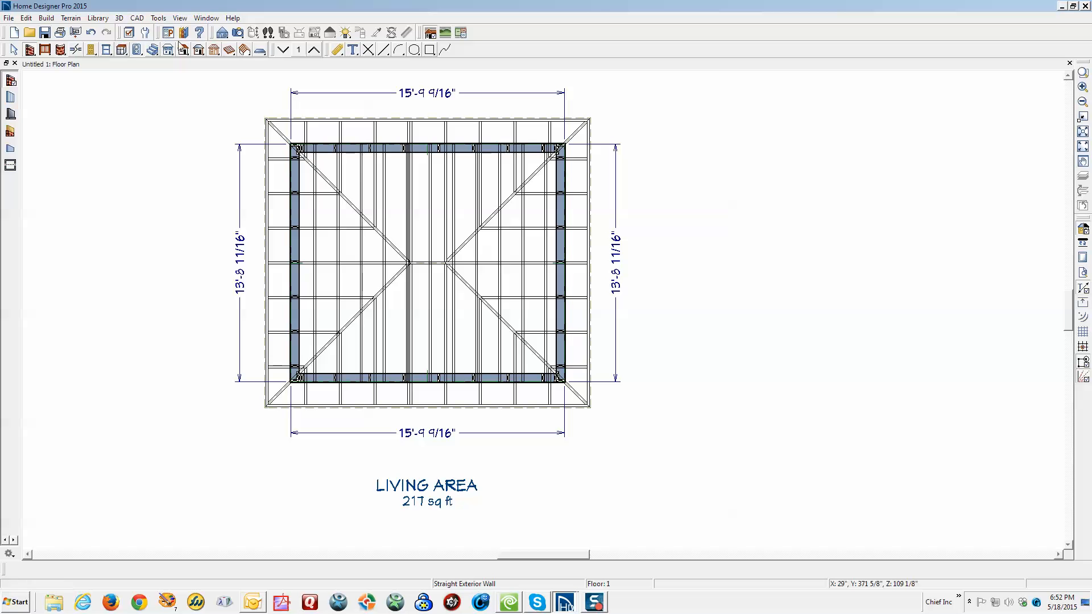
- Create a perspective framing overview, inspect the floor, wall and roof framing from below and above, and close the view
{"action": "left_click", "coordinate": [233, 37]}
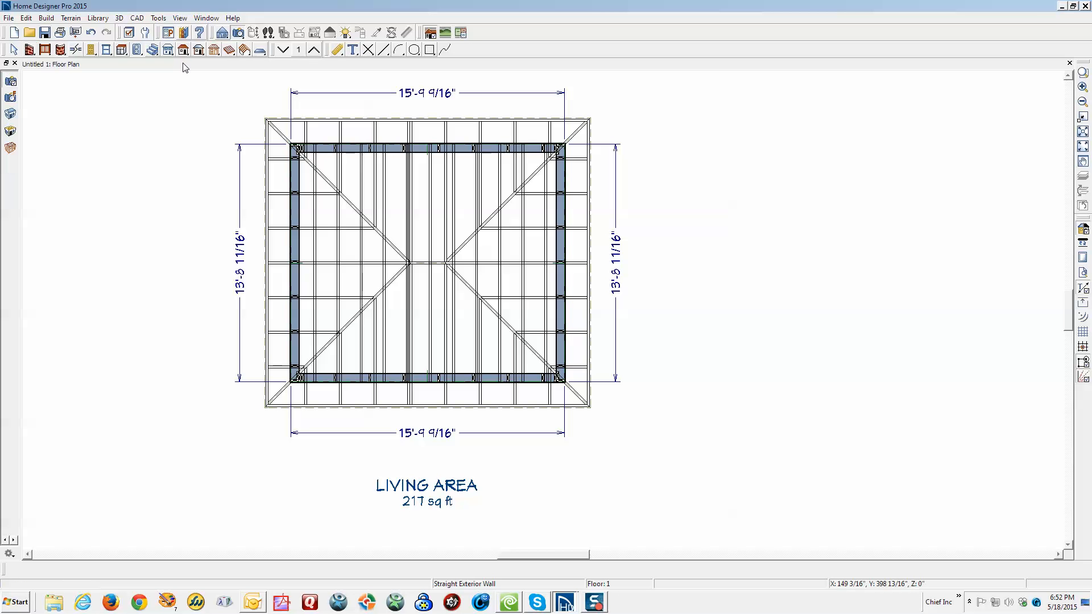
{"action": "left_click", "coordinate": [10, 147]}
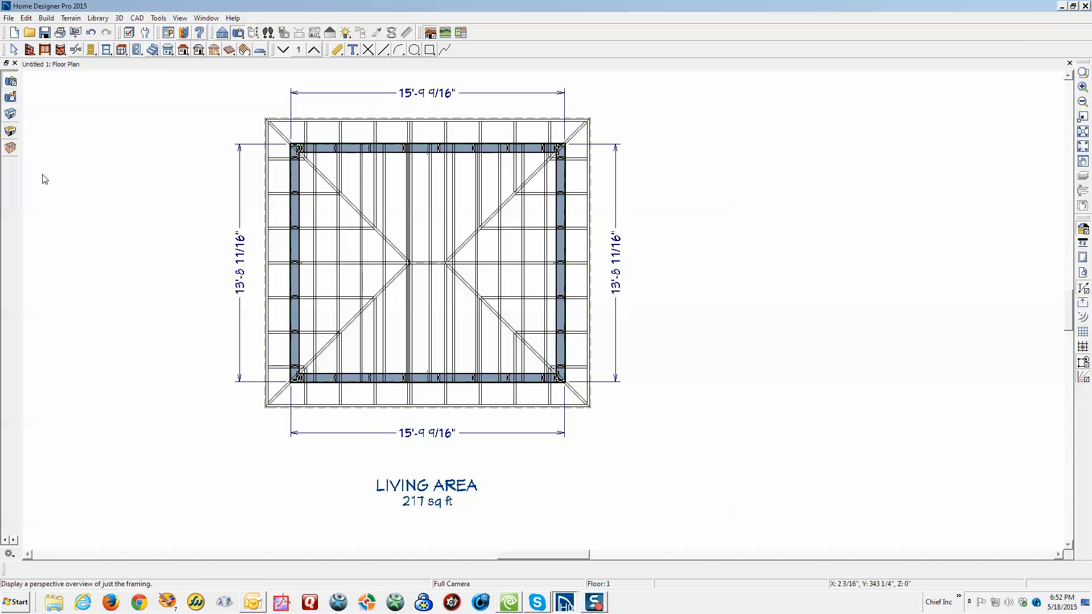
{"action": "left_click_drag", "start_coordinate": [423, 314], "coordinate": [370, 284]}
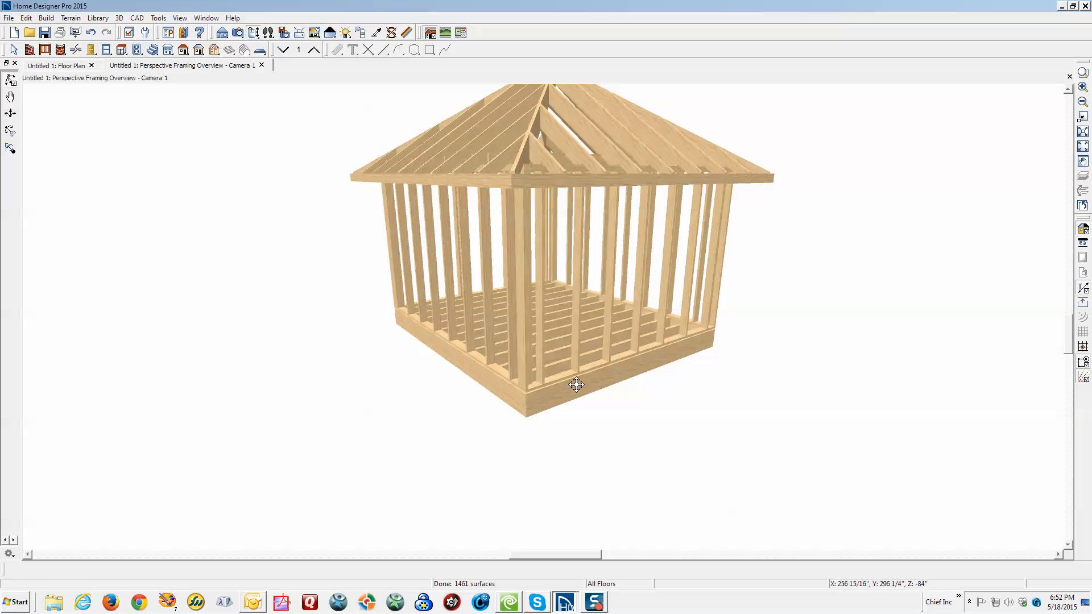
{"action": "left_click_drag", "start_coordinate": [578, 382], "coordinate": [575, 214]}
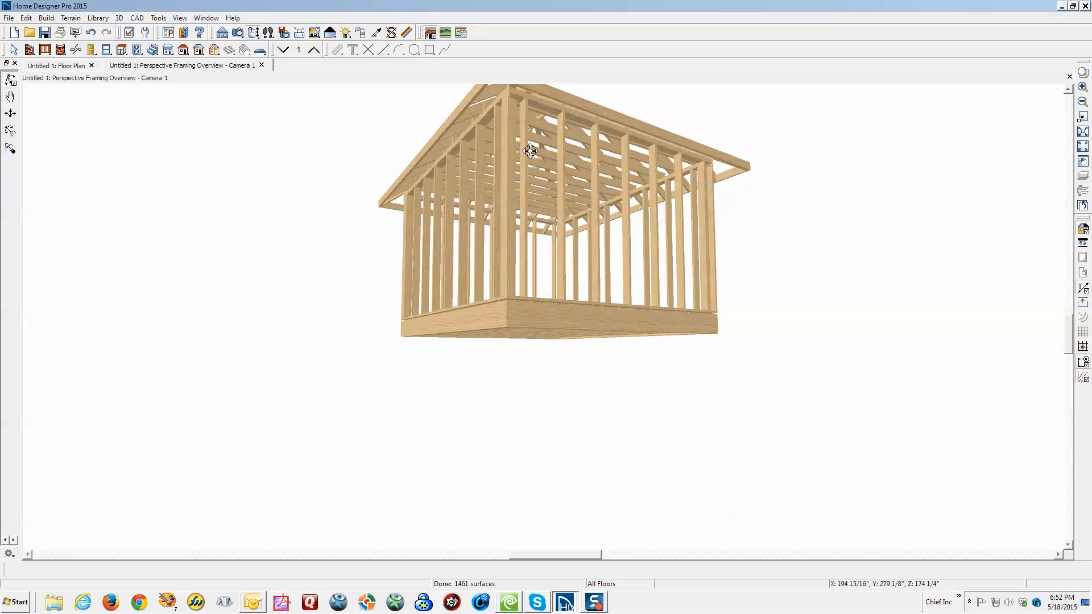
{"action": "left_click_drag", "start_coordinate": [528, 154], "coordinate": [675, 291]}
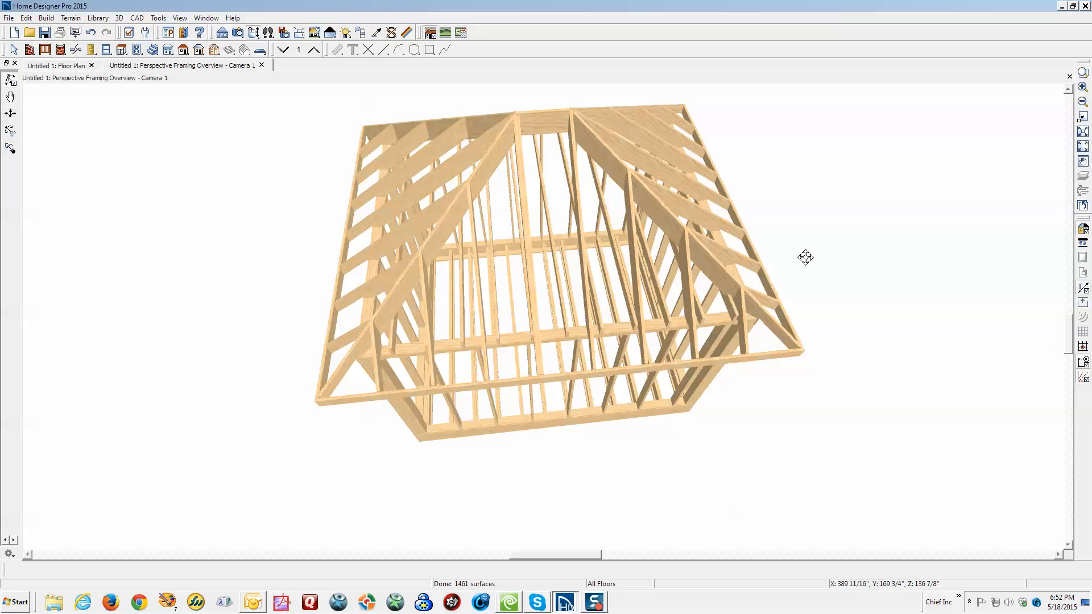
{"action": "left_click", "coordinate": [1069, 76]}
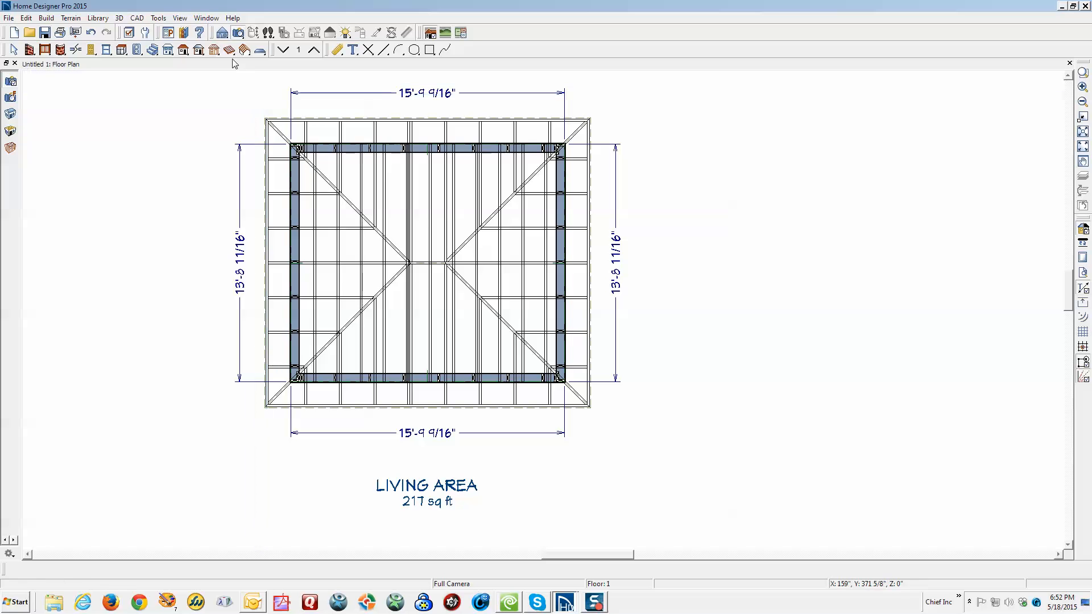
- Hide the Framing, Floor Joists and Framing, Ceiling Joists layers in the floor plan
{"action": "left_click", "coordinate": [130, 34]}
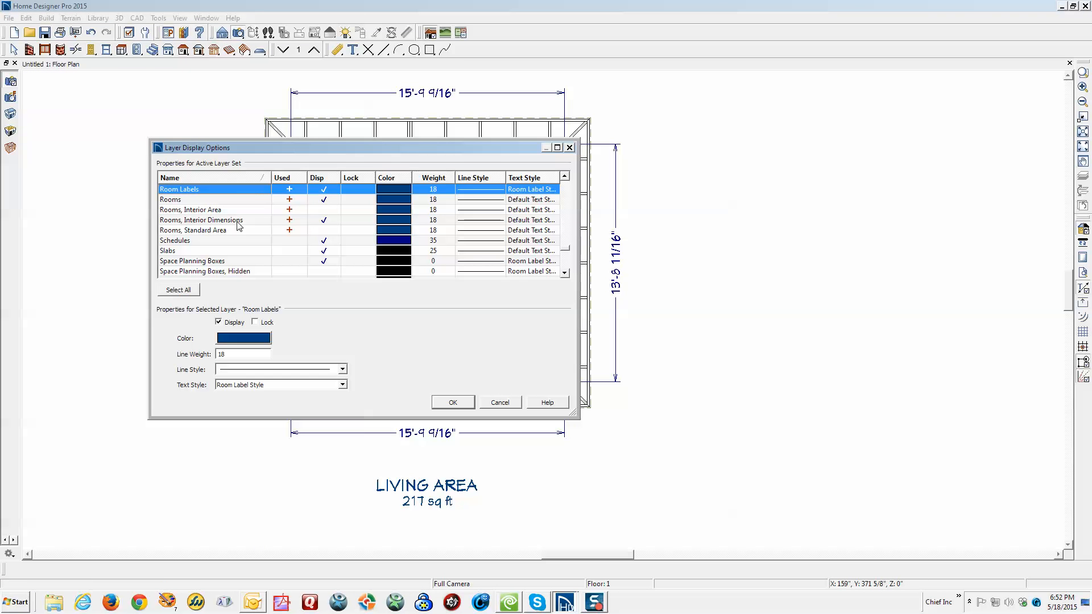
{"action": "key", "text": "f"}
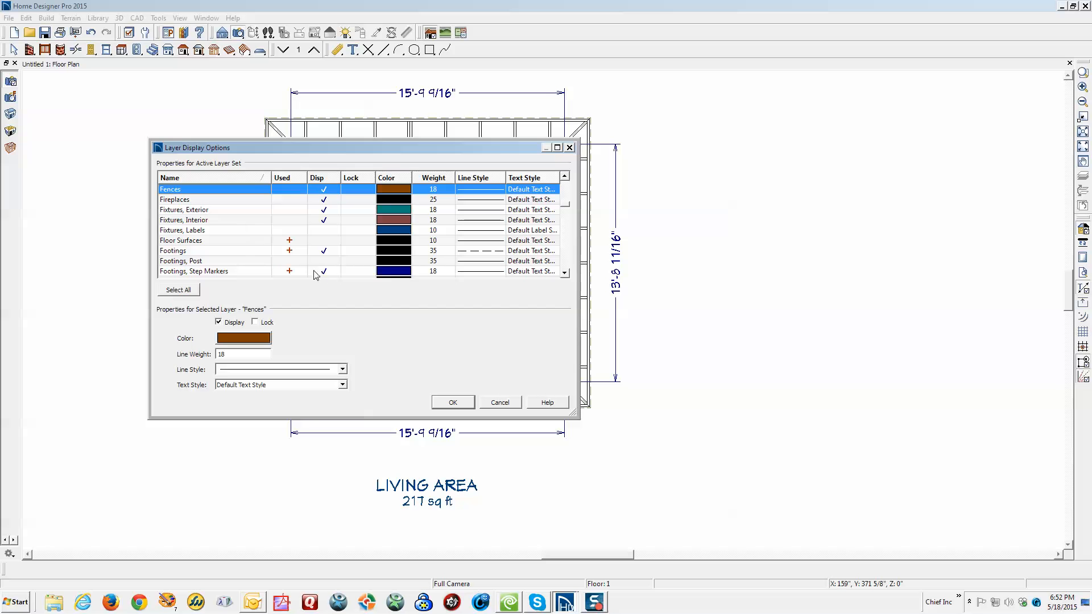
{"action": "scroll", "coordinate": [330, 277], "scroll_direction": "down", "scroll_amount": 12}
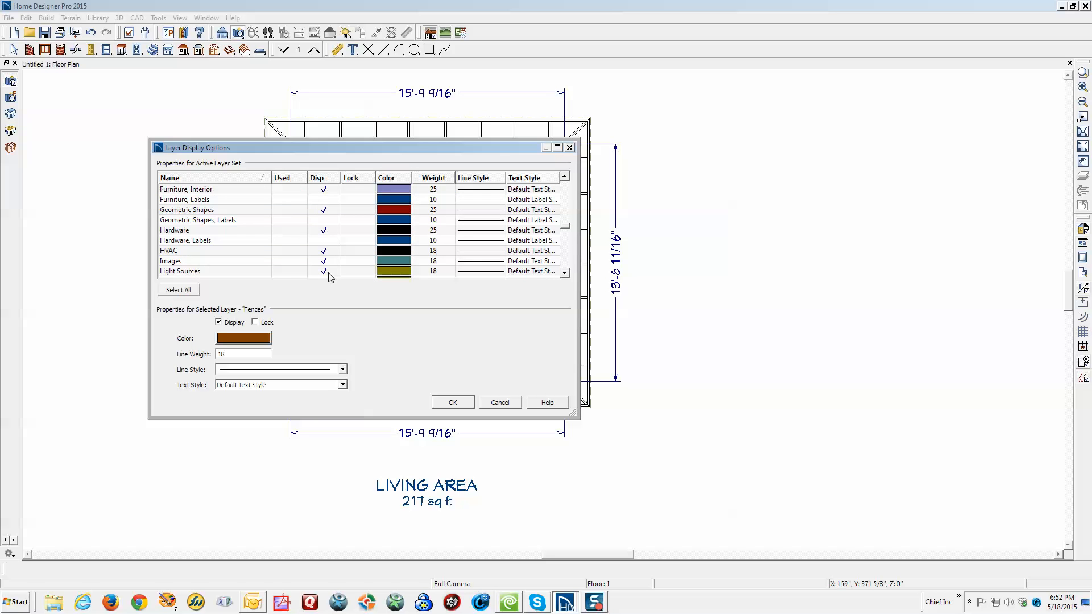
{"action": "scroll", "coordinate": [330, 277], "scroll_direction": "up", "scroll_amount": 6}
{"action": "scroll", "coordinate": [330, 277], "scroll_direction": "up", "scroll_amount": 3}
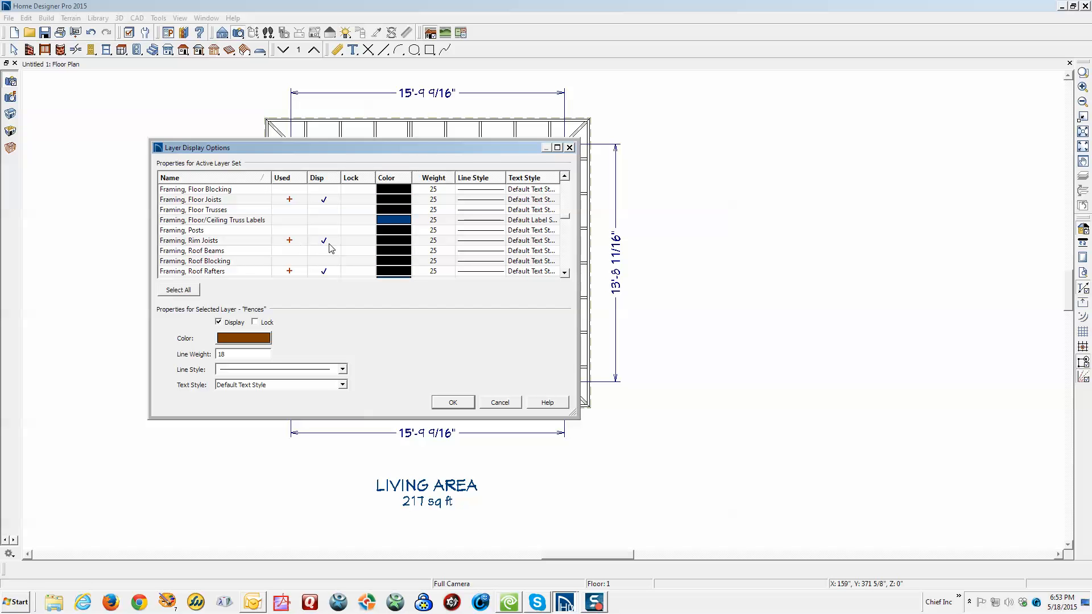
{"action": "left_click", "coordinate": [329, 201]}
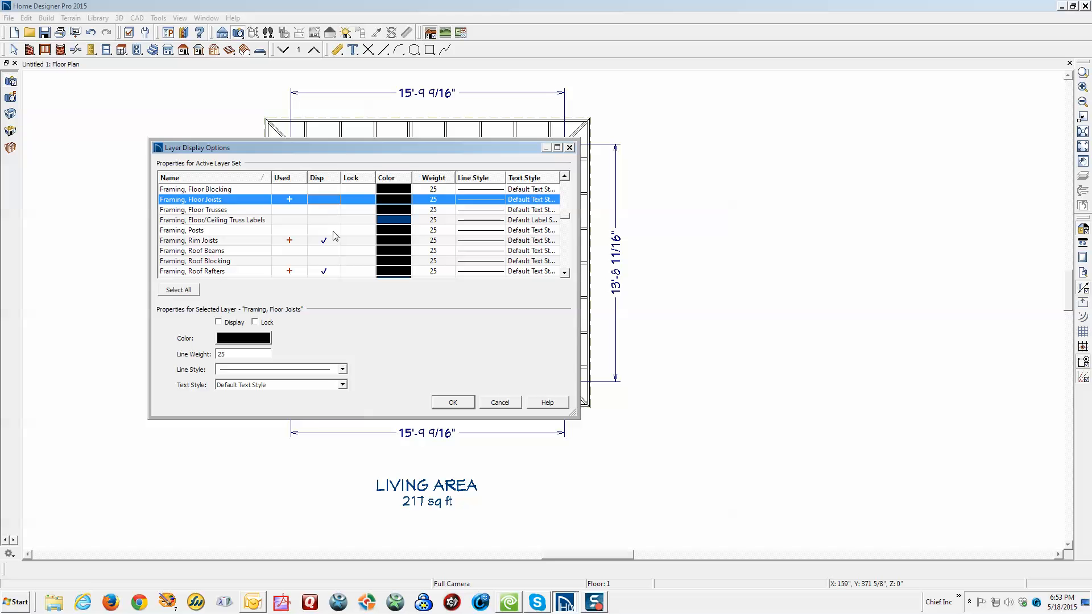
{"action": "scroll", "coordinate": [335, 238], "scroll_direction": "up", "scroll_amount": 3}
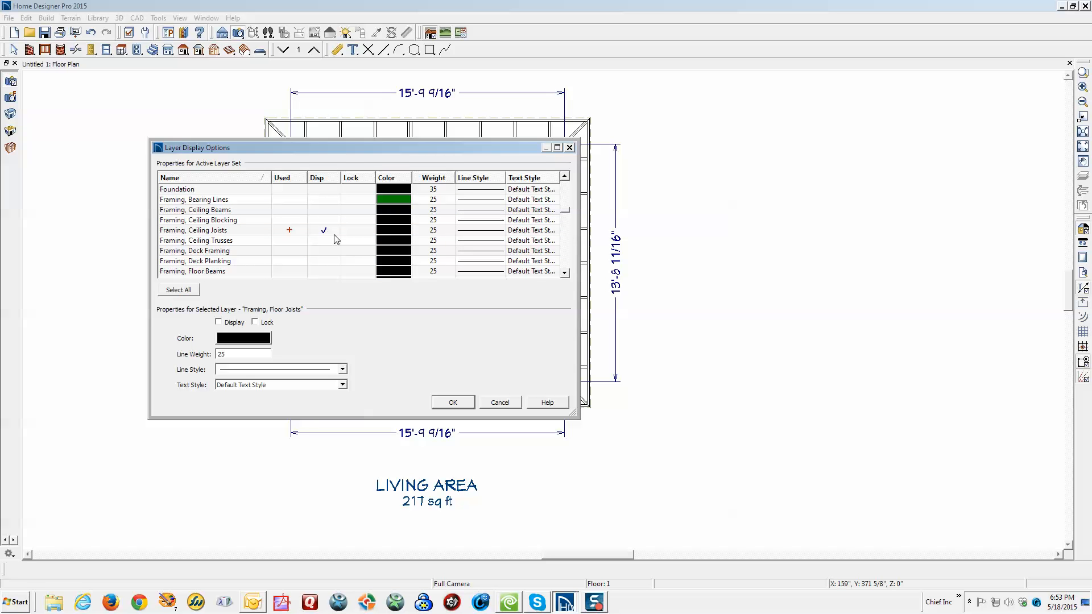
{"action": "left_click", "coordinate": [334, 234]}
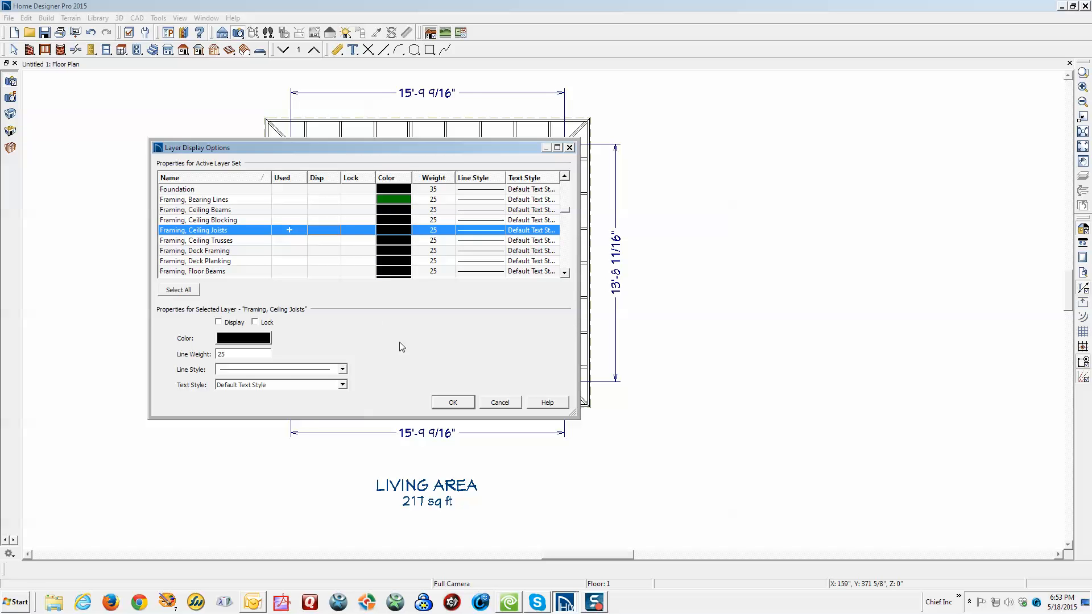
{"action": "left_click", "coordinate": [453, 402]}
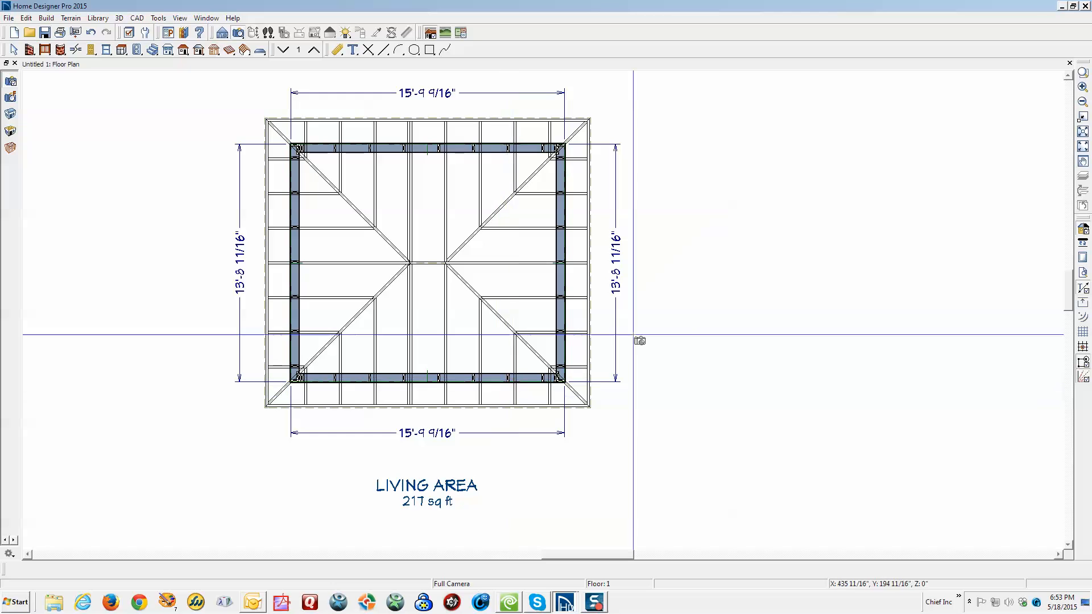
- Try to place an end-to-end dimension across the roof rafters near the plan's lower exterior wall
{"action": "left_click", "coordinate": [1082, 73]}
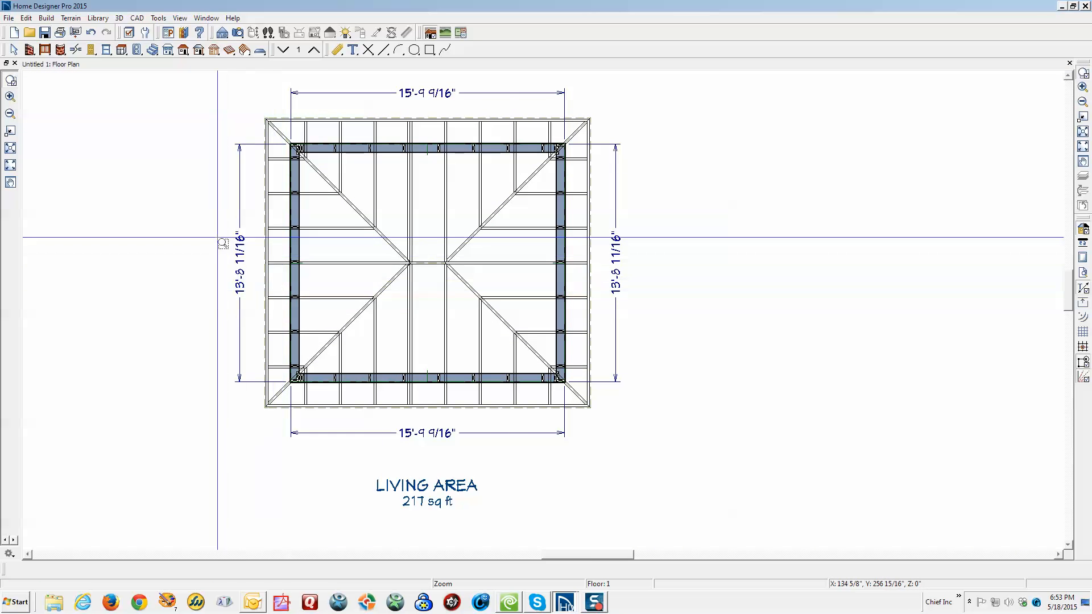
{"action": "left_click_drag", "start_coordinate": [221, 237], "coordinate": [634, 442]}
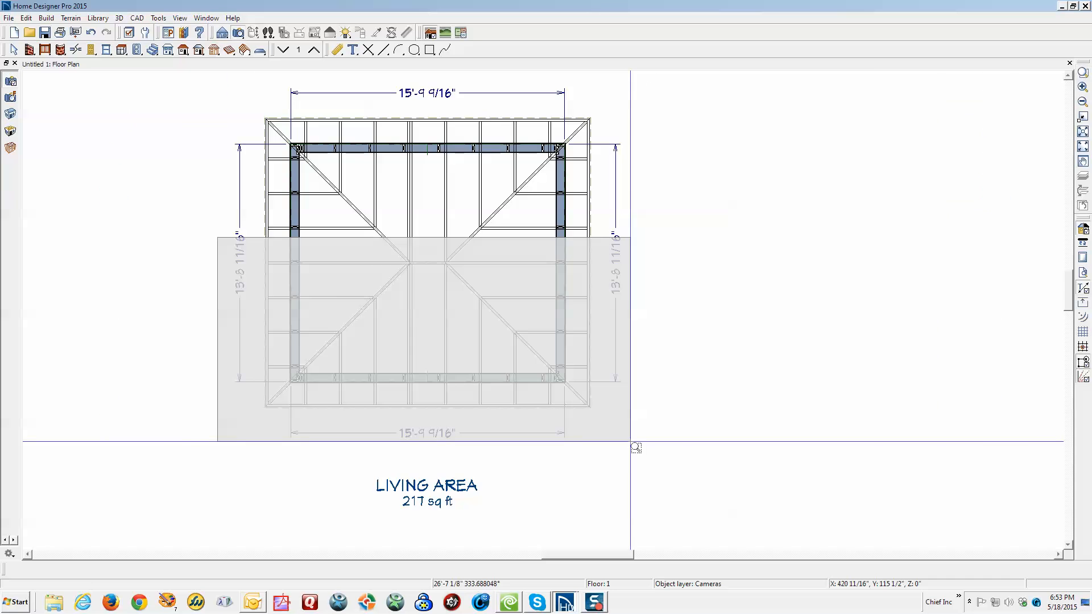
{"action": "left_click", "coordinate": [338, 51]}
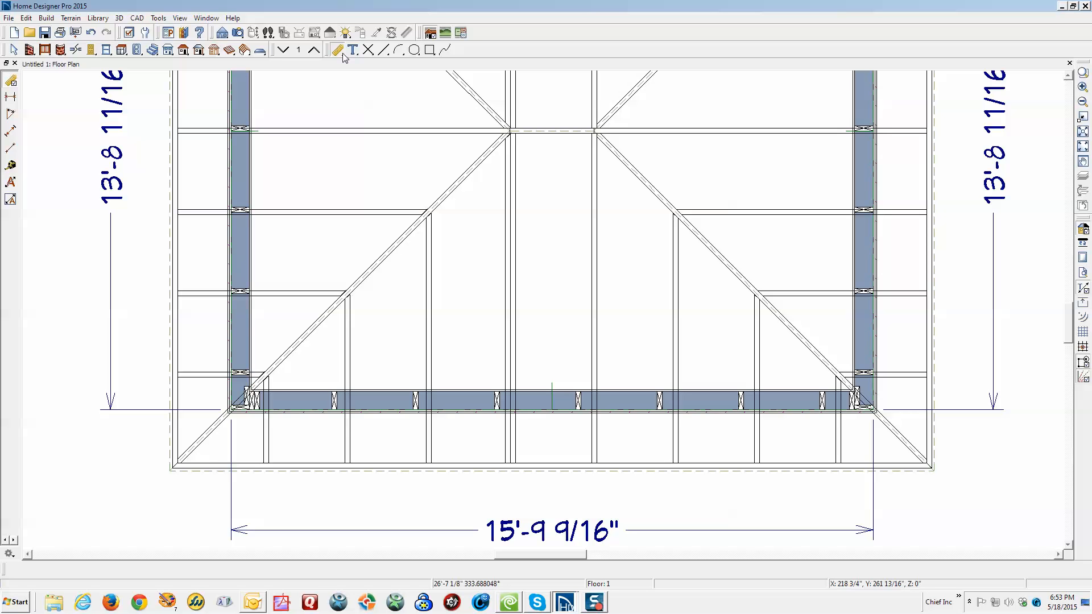
{"action": "left_click", "coordinate": [11, 97]}
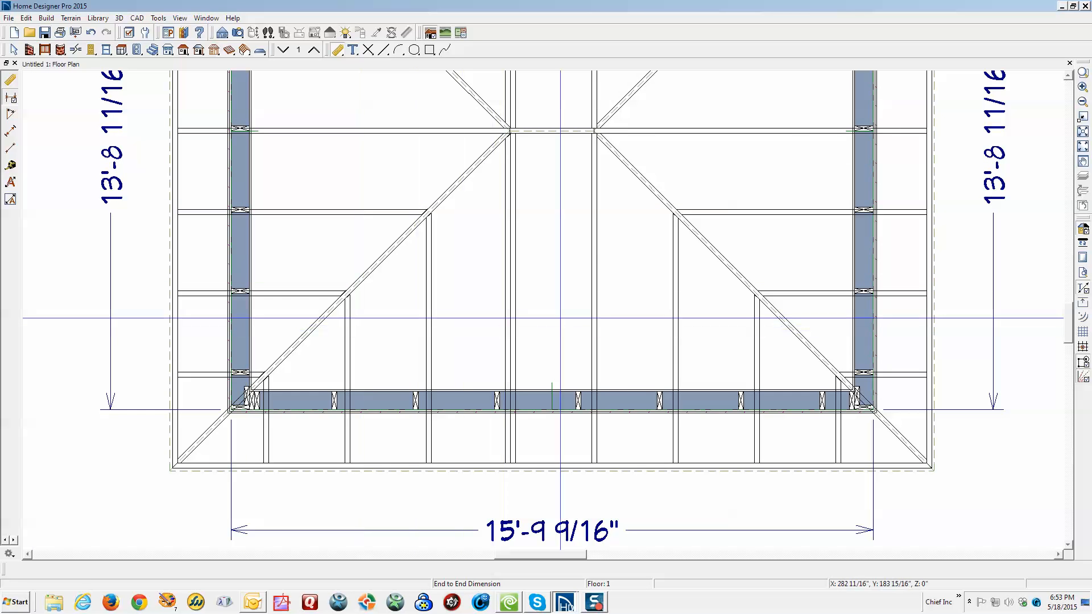
{"action": "left_click_drag", "start_coordinate": [678, 302], "coordinate": [424, 312]}
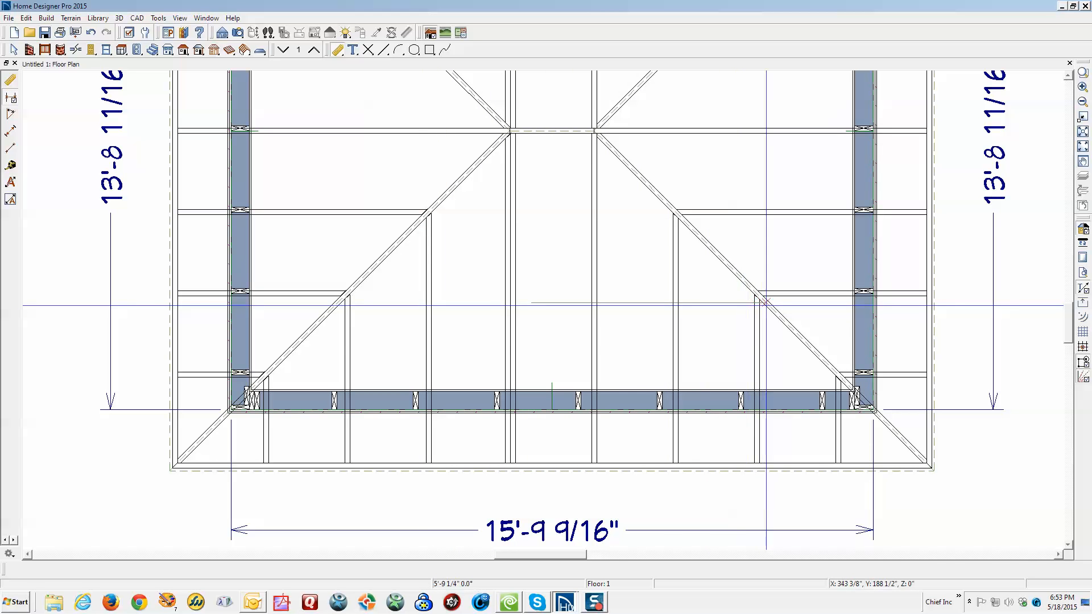
{"action": "scroll", "coordinate": [796, 375], "scroll_direction": "up", "scroll_amount": 4}
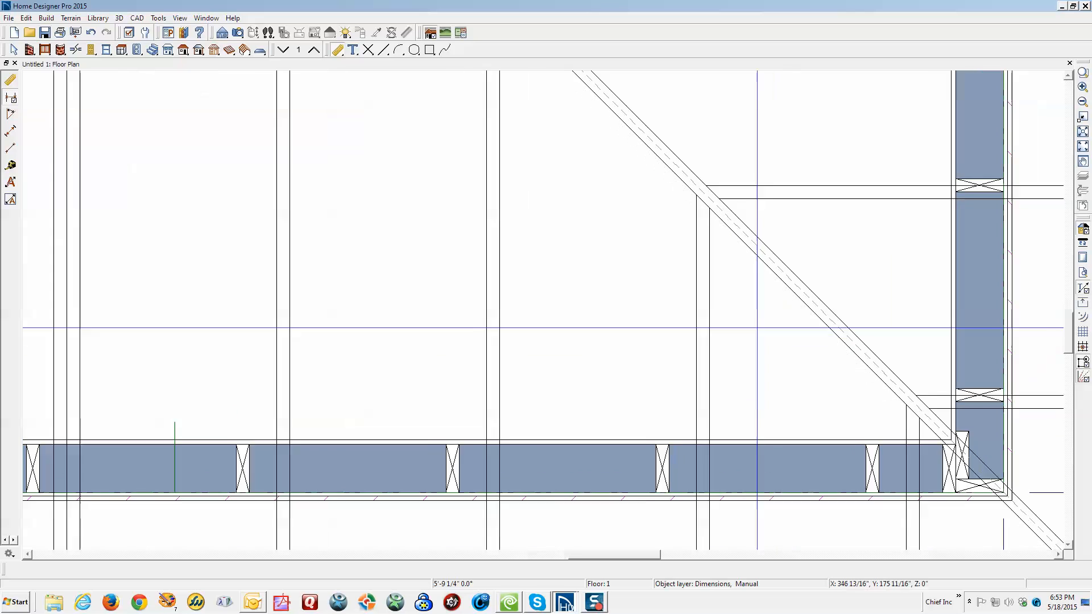
{"action": "left_click_drag", "start_coordinate": [724, 278], "coordinate": [442, 279]}
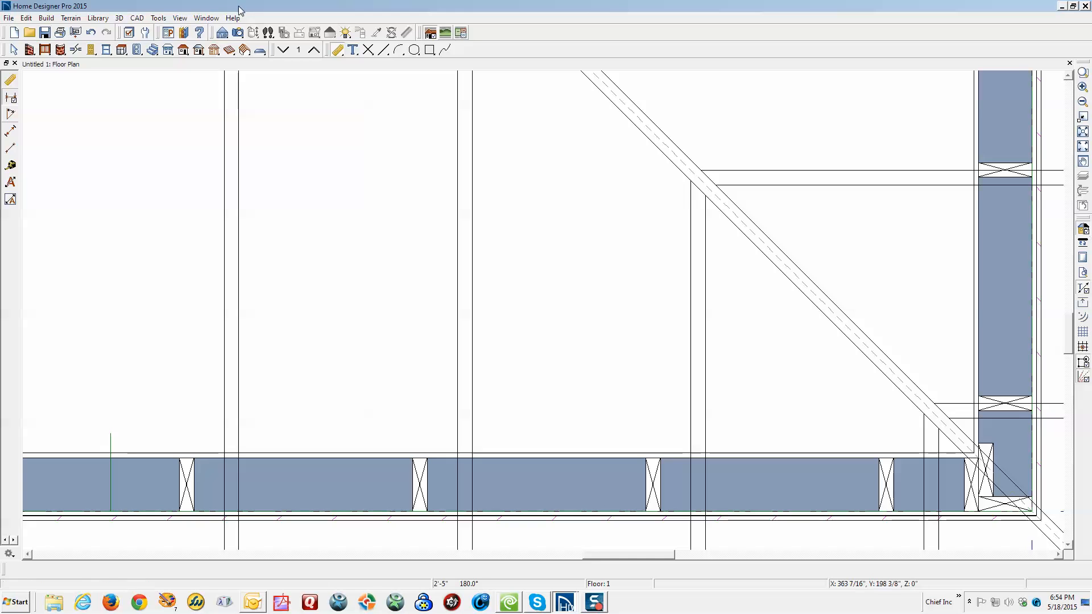
{"action": "left_click", "coordinate": [159, 18]}
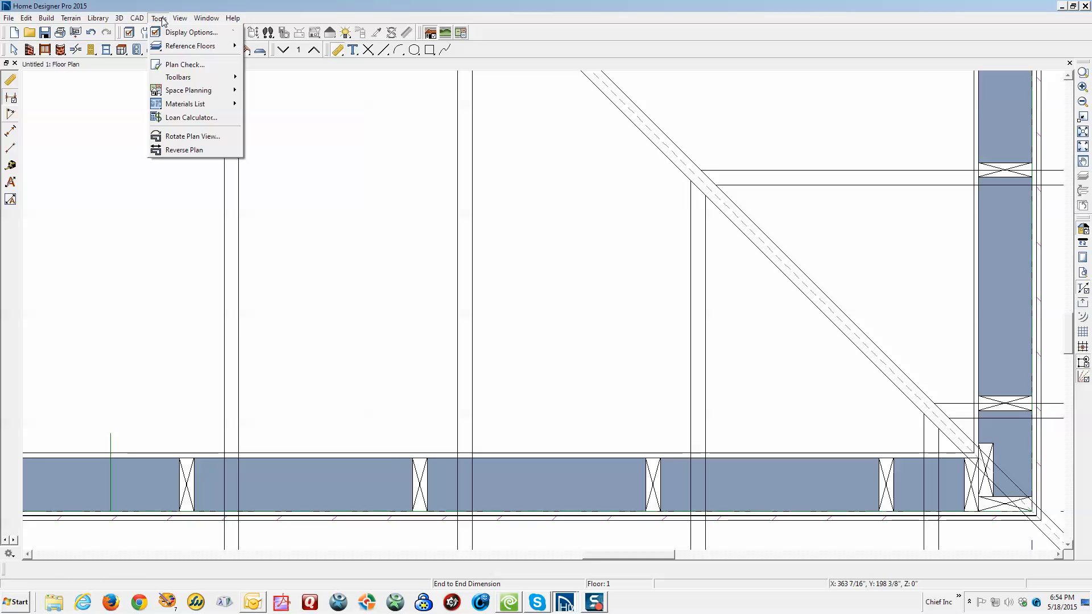
{"action": "mouse_move", "coordinate": [27, 17]}
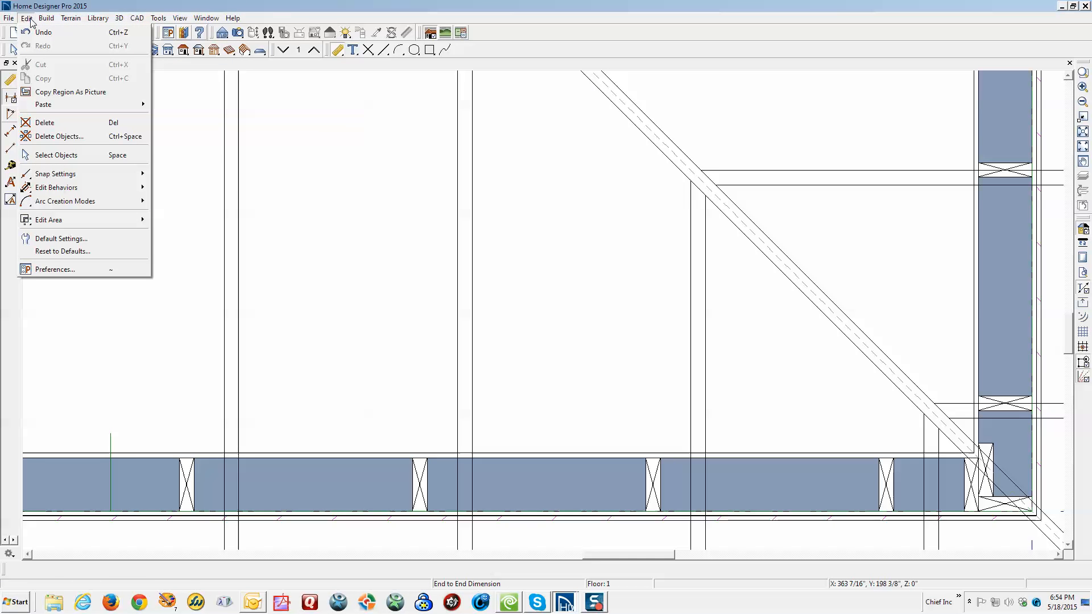
{"action": "left_click", "coordinate": [58, 241]}
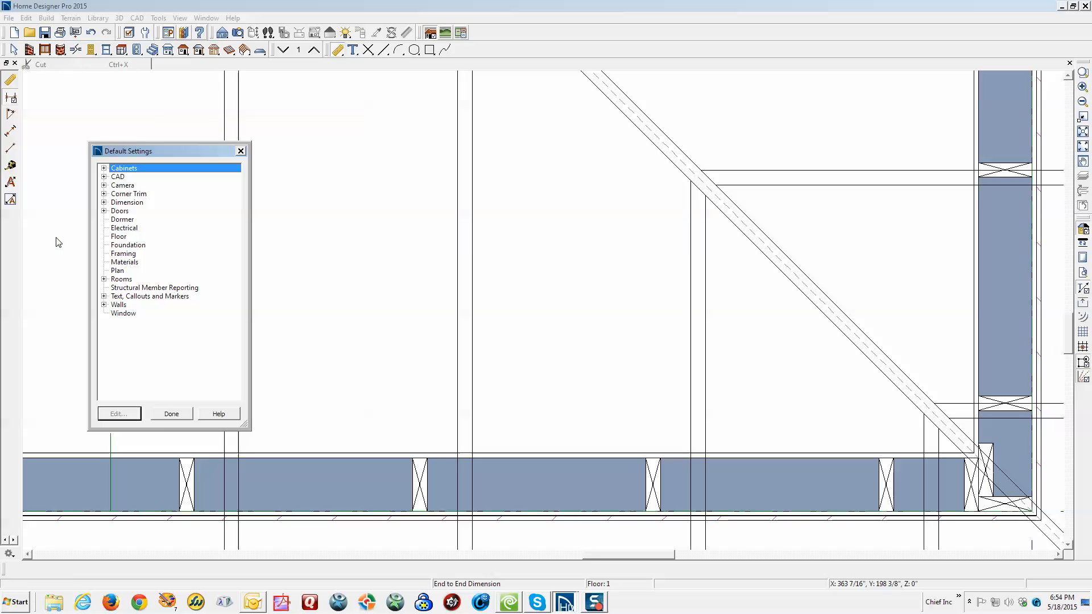
{"action": "left_click", "coordinate": [171, 414]}
- Review the Edit, Behaviors and Snap Properties pages of the preferences to check the object snap options
{"action": "left_click", "coordinate": [27, 18]}
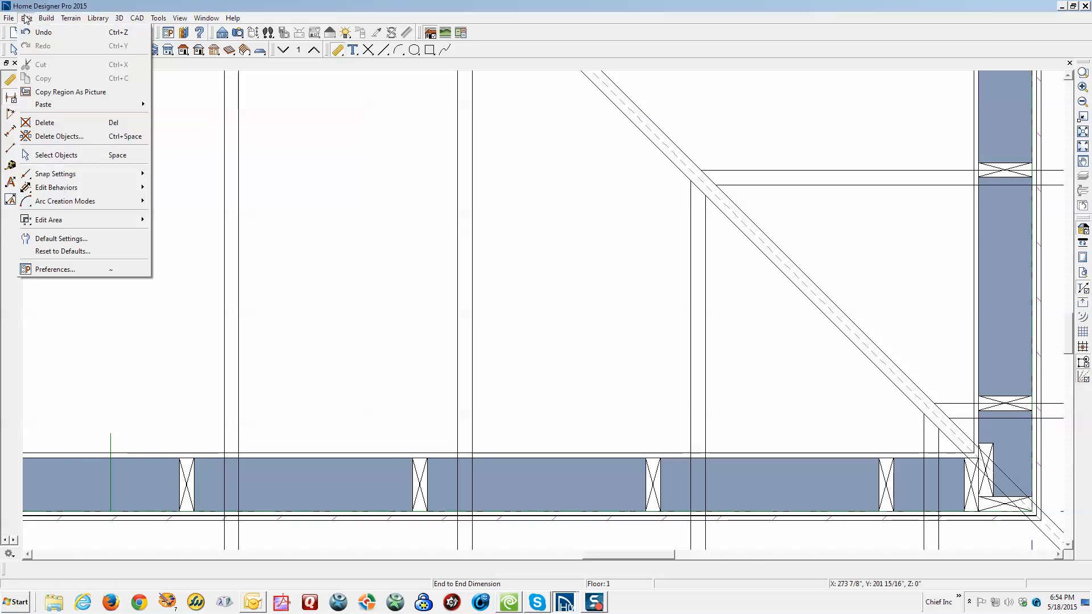
{"action": "left_click", "coordinate": [76, 271]}
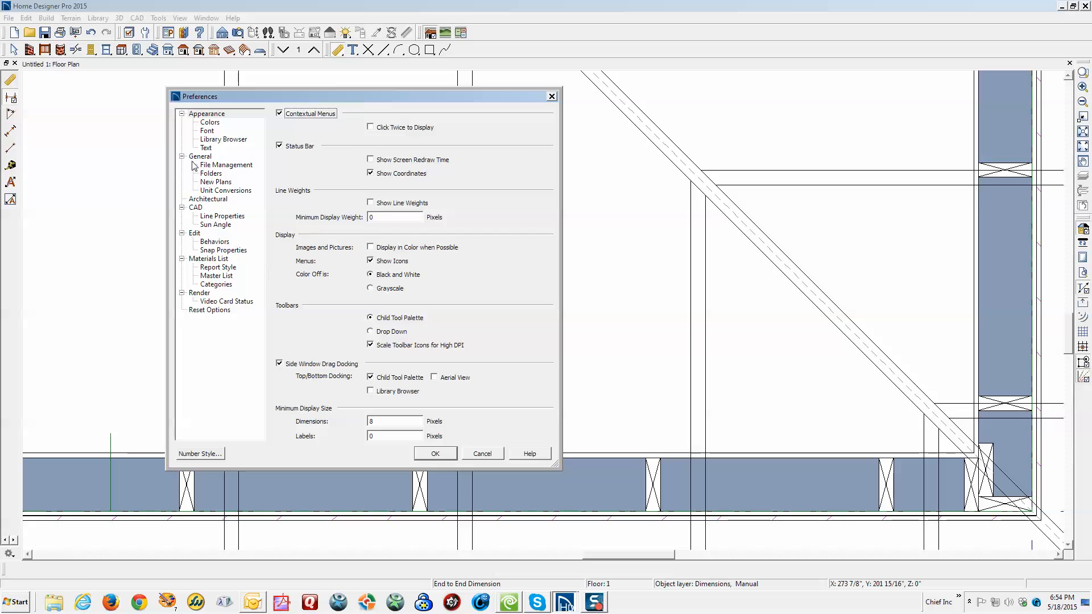
{"action": "left_click", "coordinate": [194, 234]}
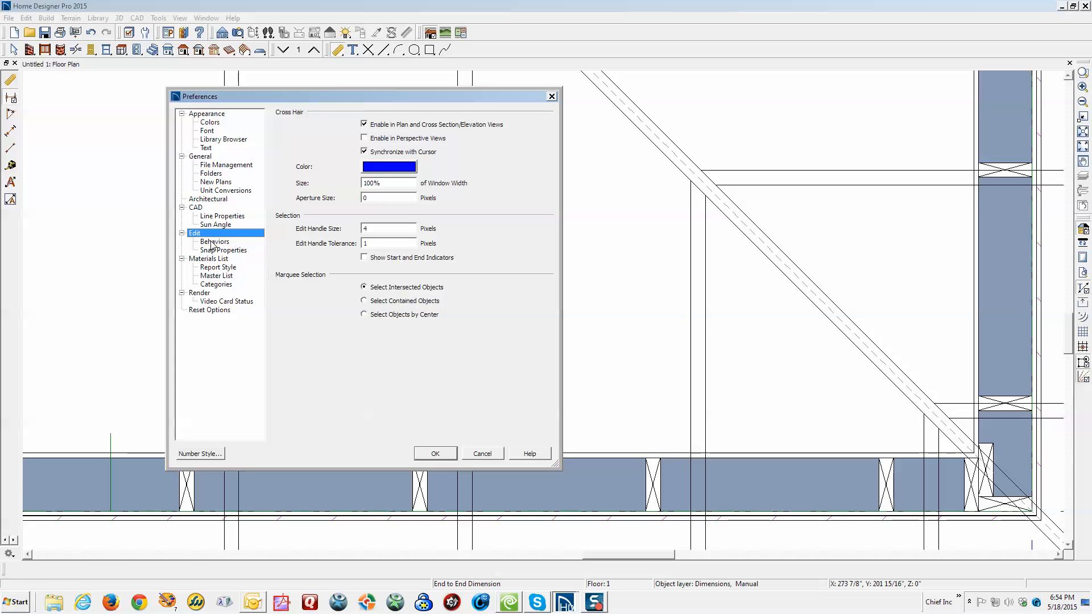
{"action": "left_click", "coordinate": [213, 243]}
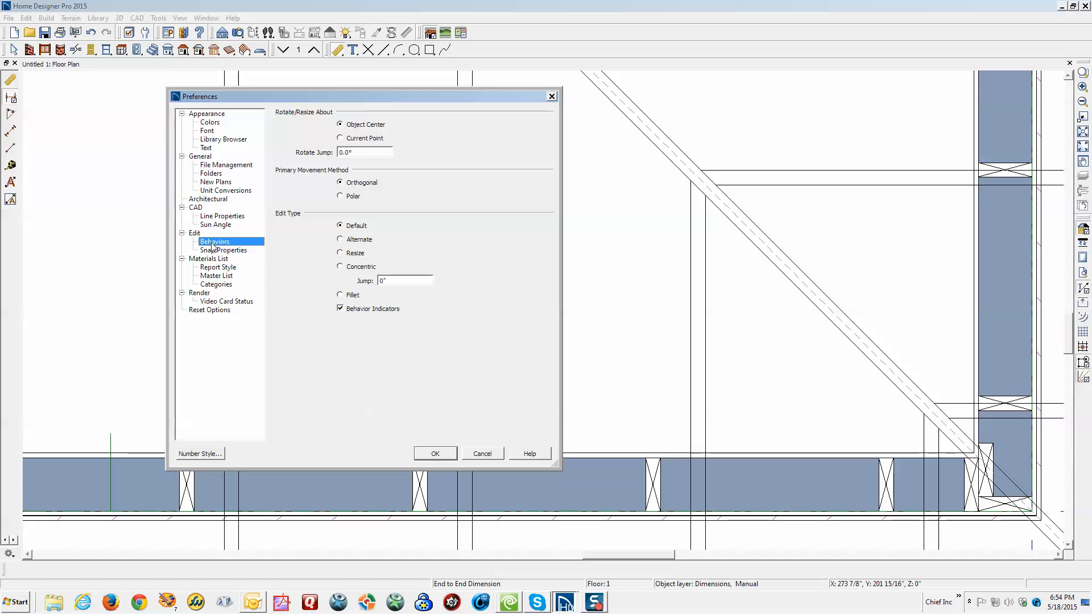
{"action": "left_click", "coordinate": [219, 251]}
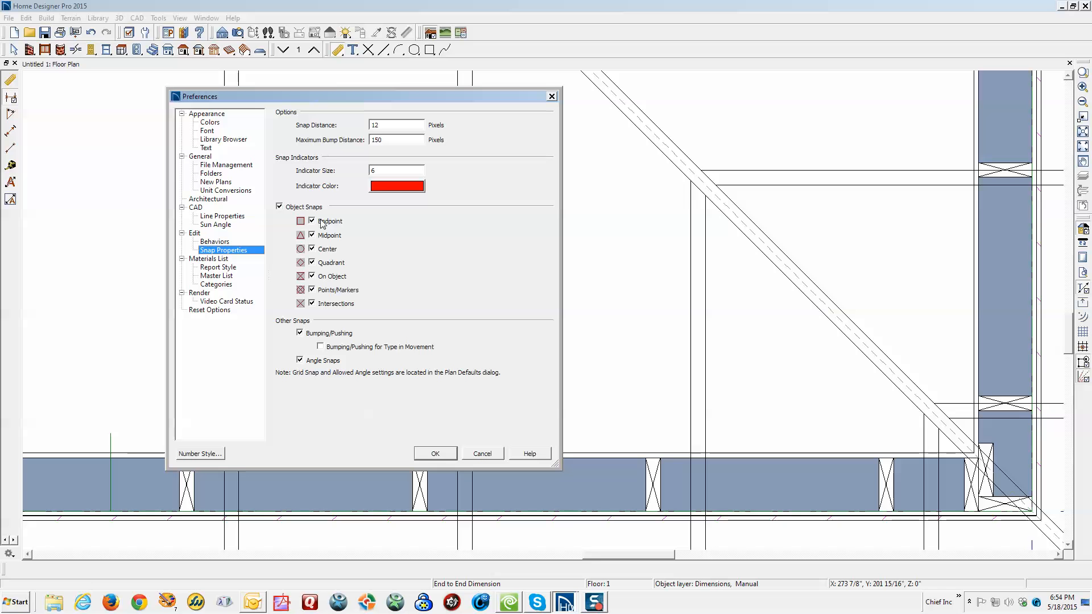
{"action": "left_click", "coordinate": [431, 454]}
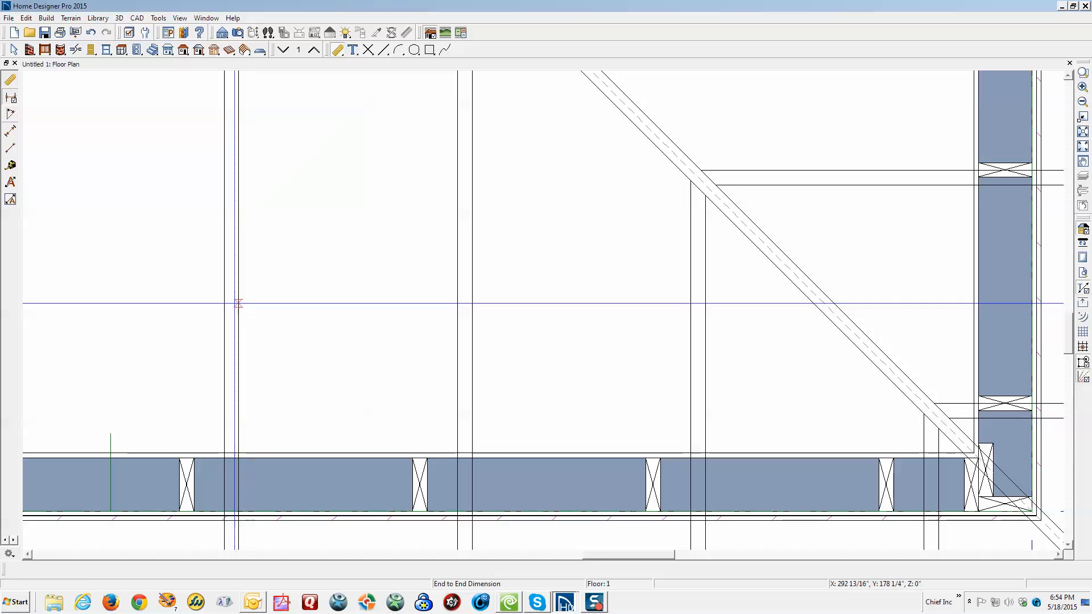
- Try an end-to-end dimension between two neighbouring roof rafters, and place a point-to-point dimension between the middles of these rafters instead
{"action": "left_click_drag", "start_coordinate": [239, 305], "coordinate": [457, 310]}
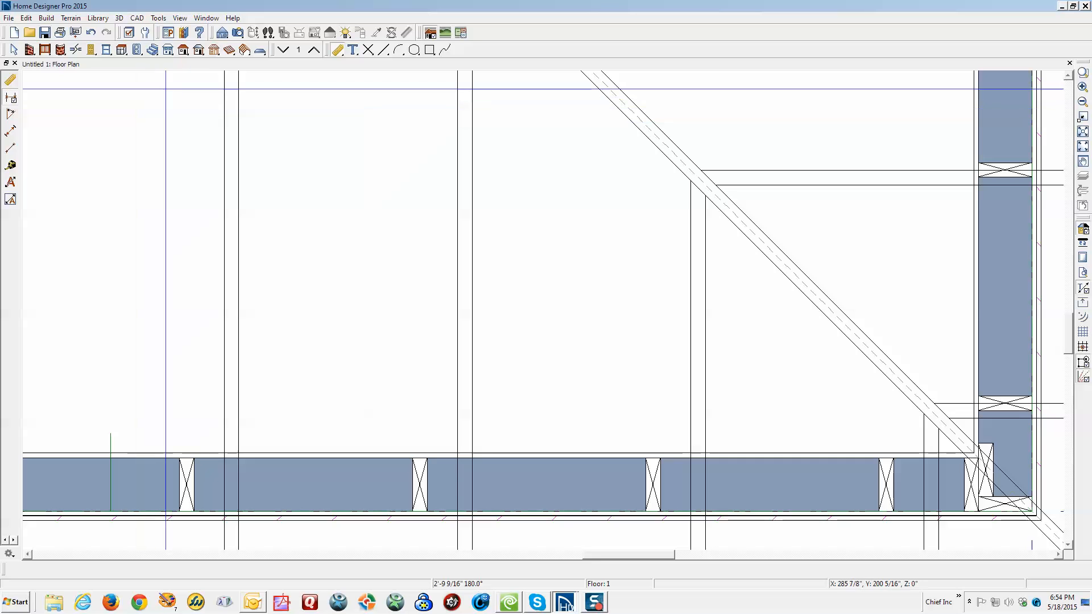
{"action": "left_click", "coordinate": [12, 131]}
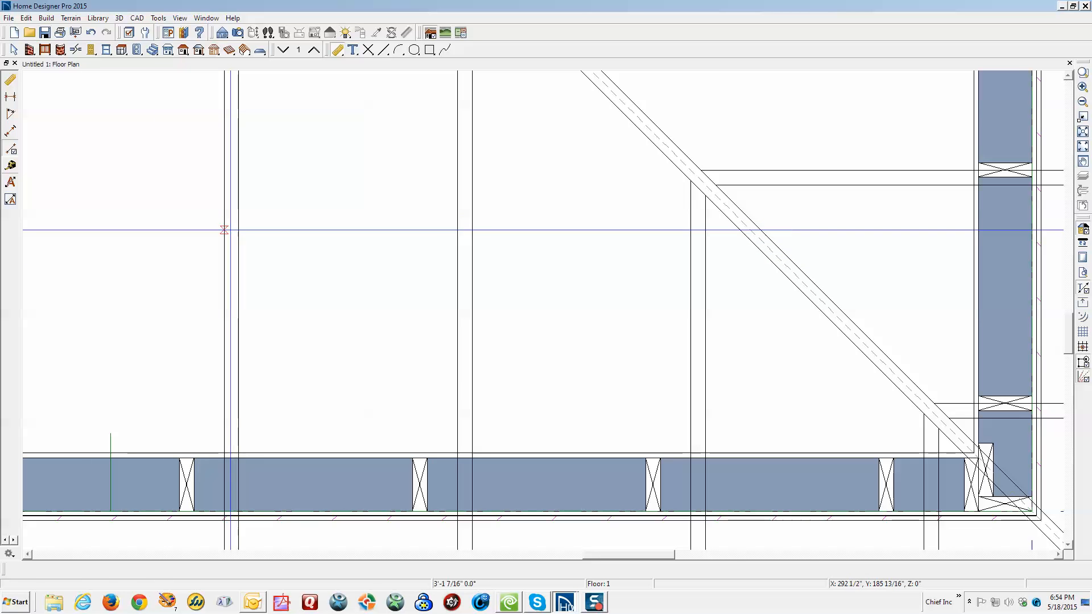
{"action": "scroll", "coordinate": [224, 230], "scroll_direction": "up", "scroll_amount": 4}
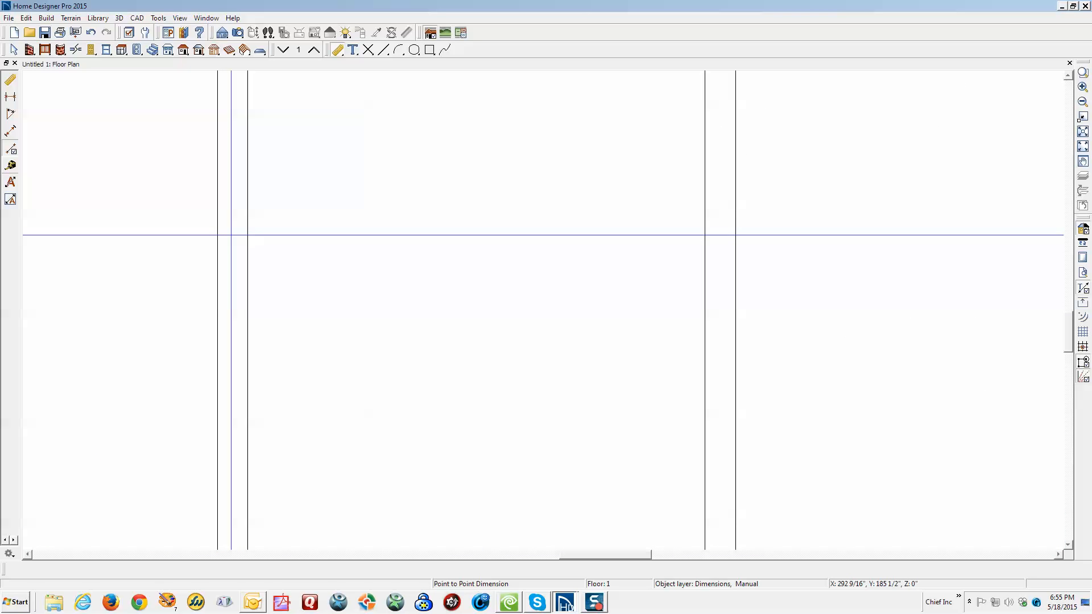
{"action": "mouse_move", "coordinate": [230, 235]}
{"action": "left_mouse_down"}
{"action": "mouse_move", "coordinate": [314, 245]}
{"action": "mouse_move", "coordinate": [735, 234]}
{"action": "mouse_move", "coordinate": [720, 234]}
{"action": "left_mouse_up"}
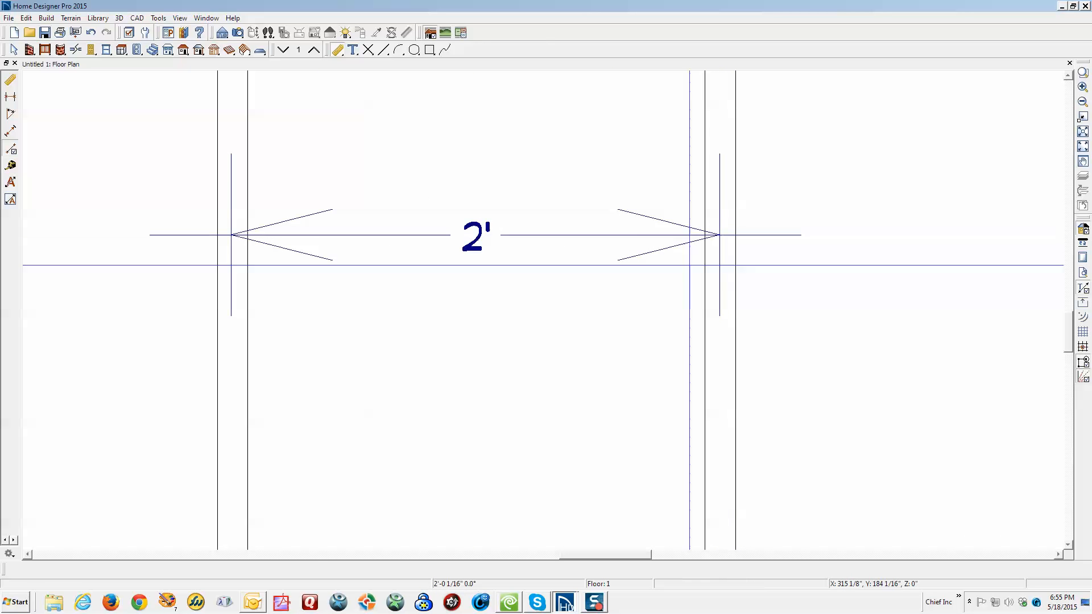
{"action": "scroll", "coordinate": [619, 325], "scroll_direction": "down", "scroll_amount": 5}
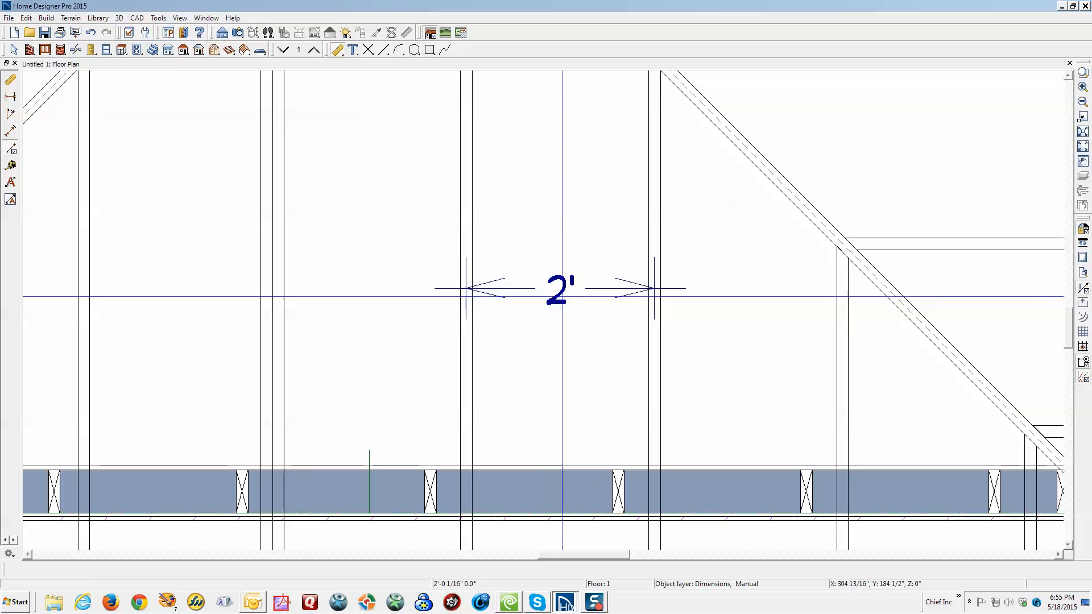
{"action": "scroll", "coordinate": [607, 294], "scroll_direction": "up", "scroll_amount": 3}
{"action": "scroll", "coordinate": [607, 291], "scroll_direction": "up", "scroll_amount": 1}
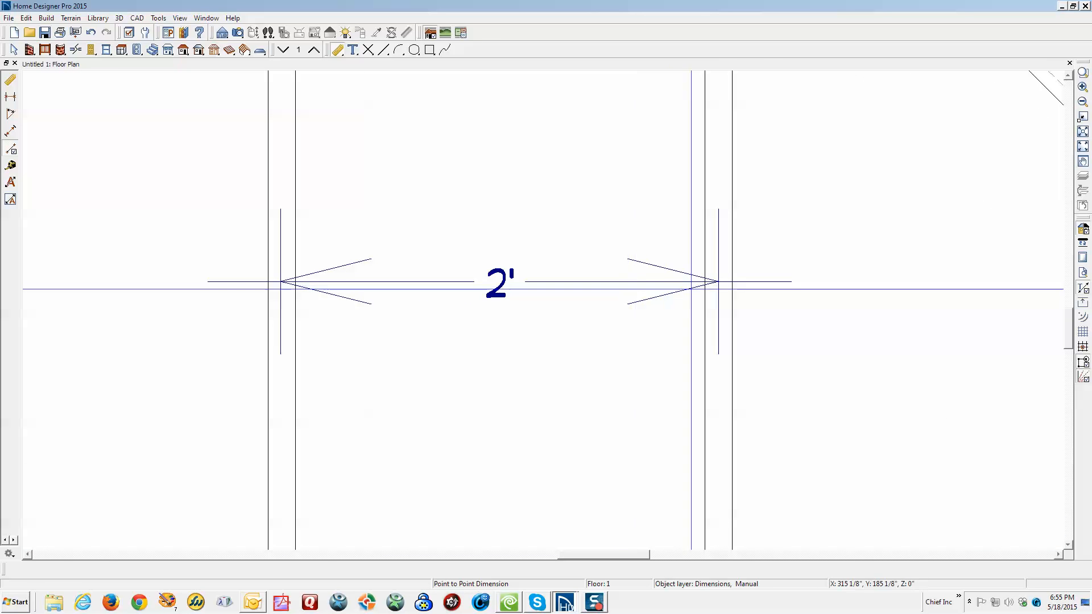
- Move both ends of the rafter spacing dimension onto the right edges of their rafters
{"action": "left_click", "coordinate": [751, 281]}
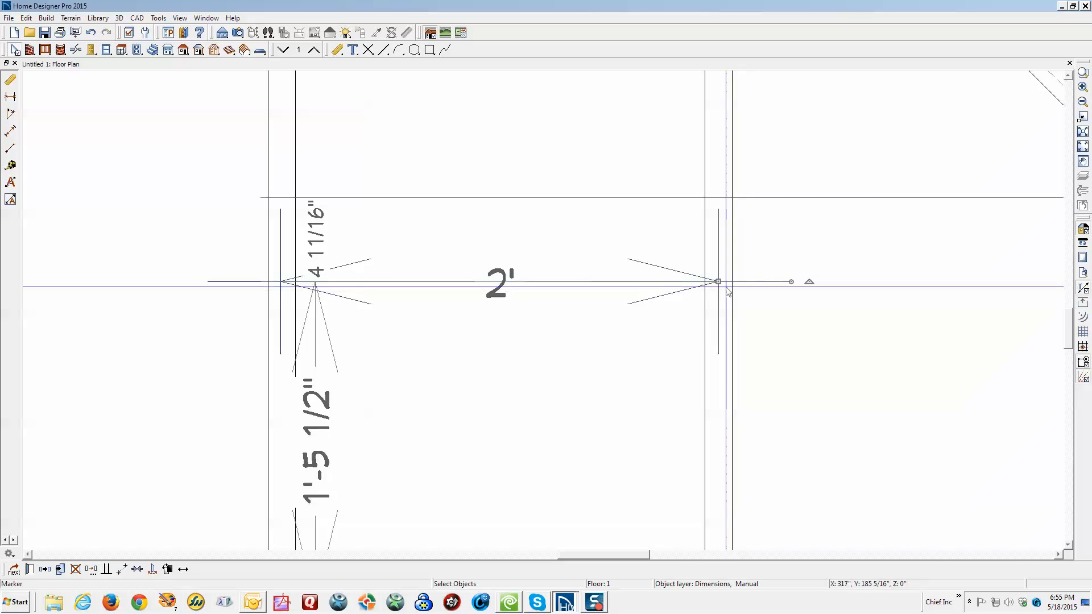
{"action": "left_click_drag", "start_coordinate": [721, 281], "coordinate": [732, 281]}
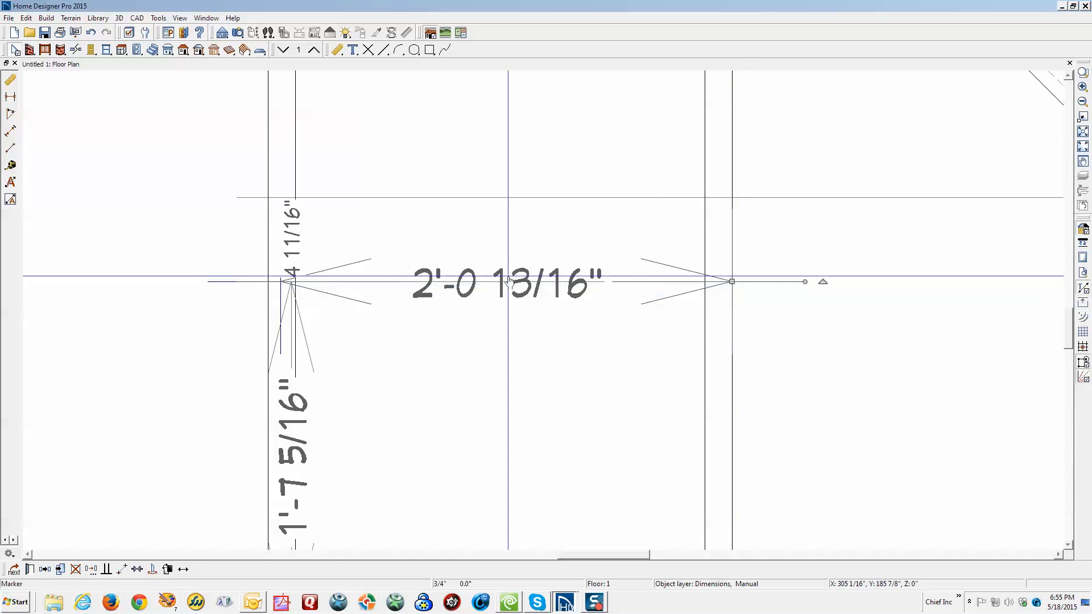
{"action": "left_click", "coordinate": [354, 278]}
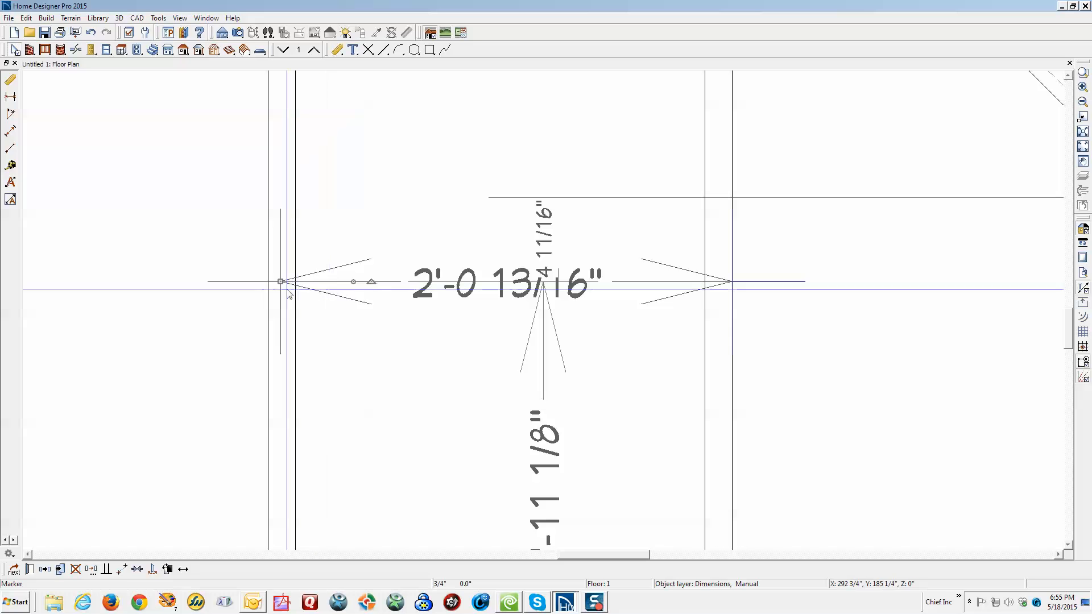
{"action": "left_click_drag", "start_coordinate": [279, 281], "coordinate": [294, 282]}
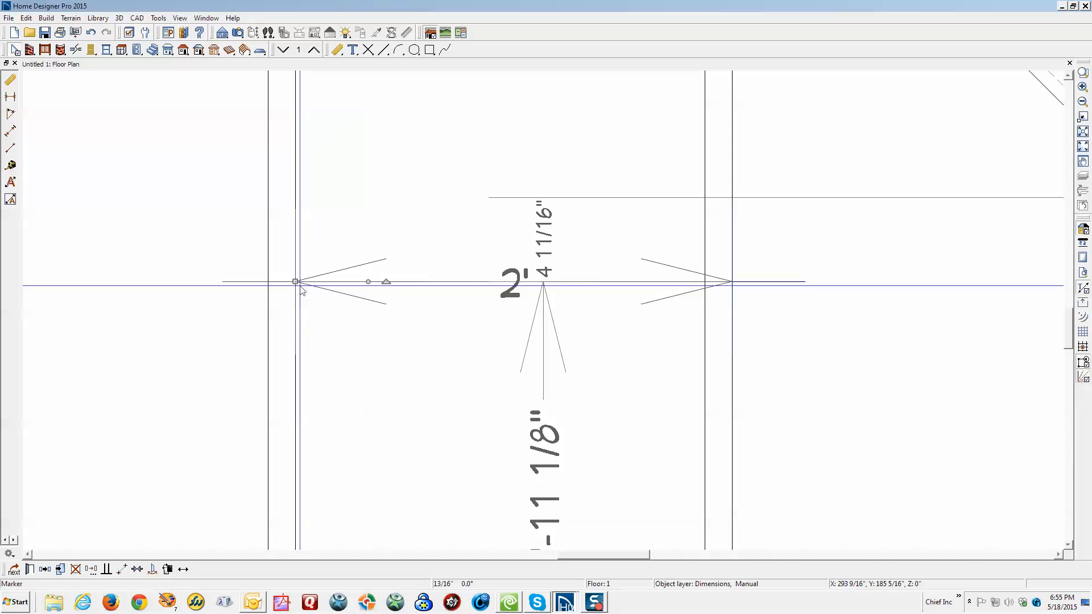
- Move both ends of the rafter spacing dimension to the rafter centers and set the distance to 24 inches
{"action": "left_click_drag", "start_coordinate": [293, 283], "coordinate": [281, 284]}
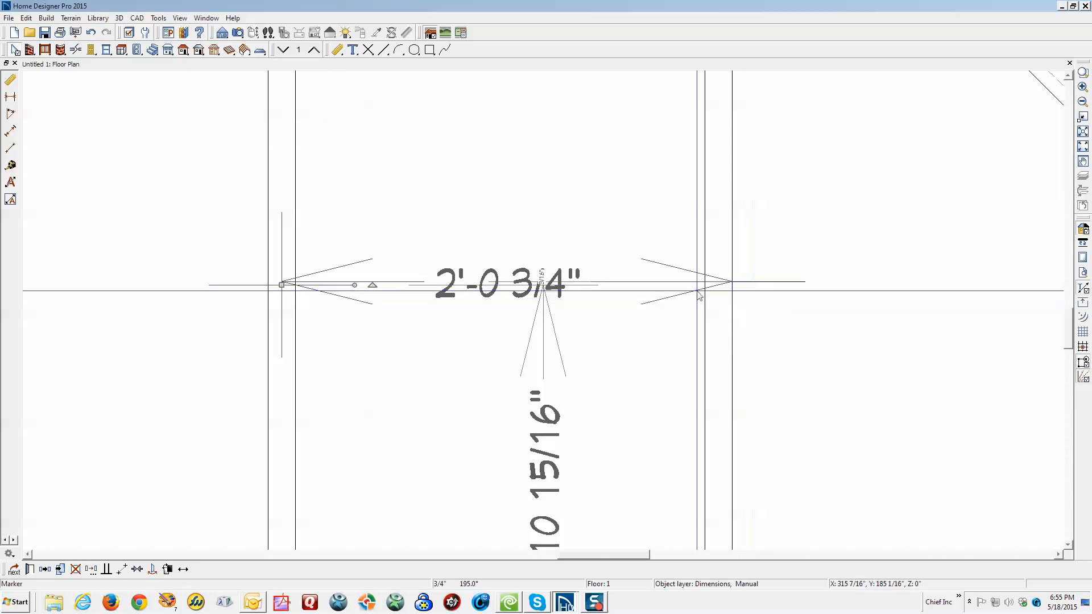
{"action": "left_click", "coordinate": [752, 287]}
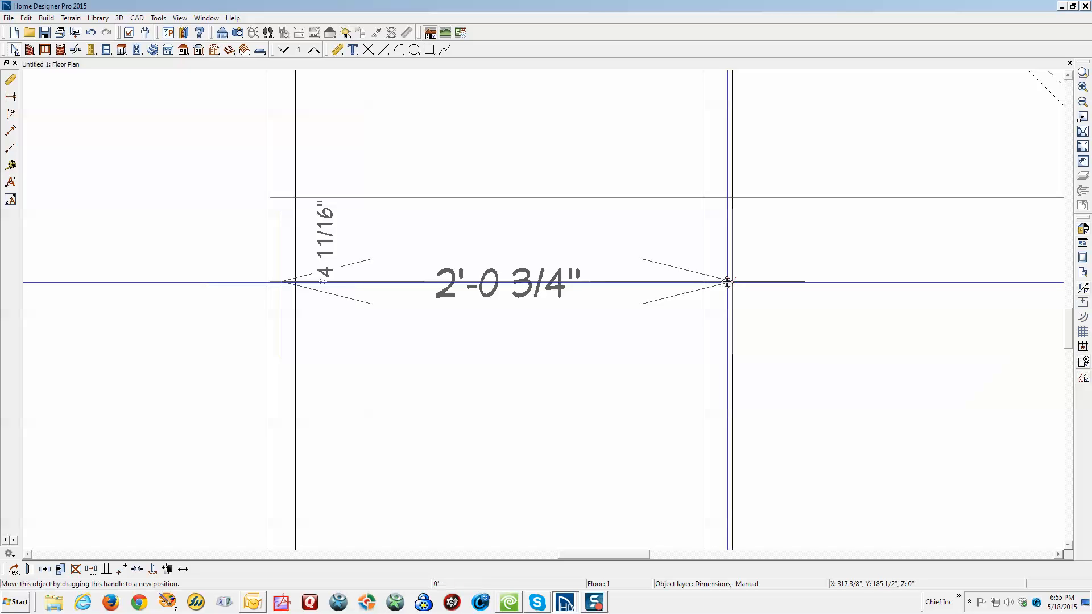
{"action": "left_click_drag", "start_coordinate": [727, 281], "coordinate": [721, 281]}
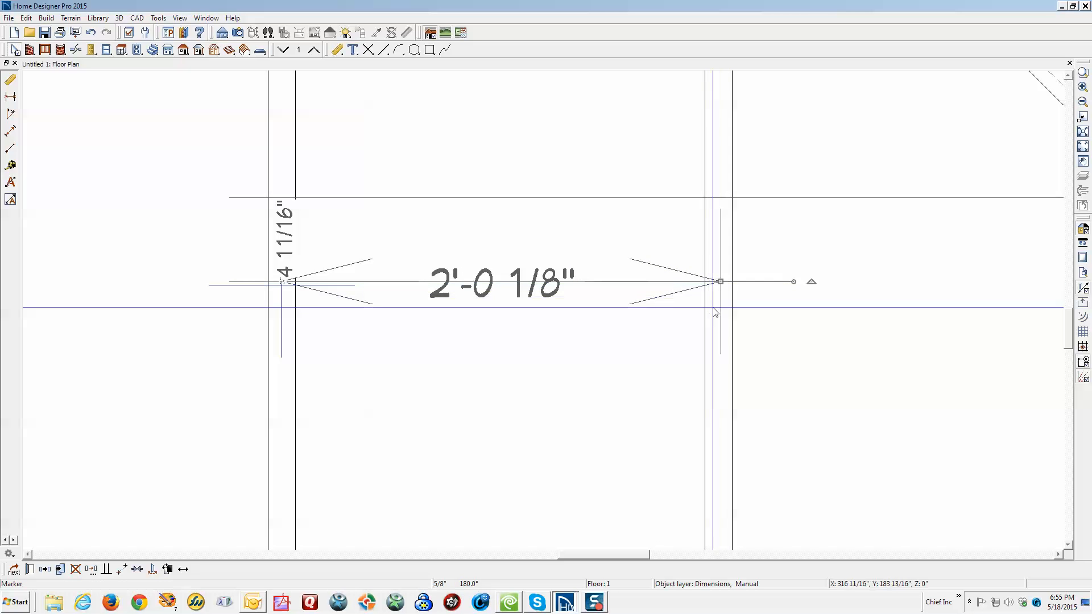
{"action": "scroll", "coordinate": [715, 312], "scroll_direction": "up", "scroll_amount": 1}
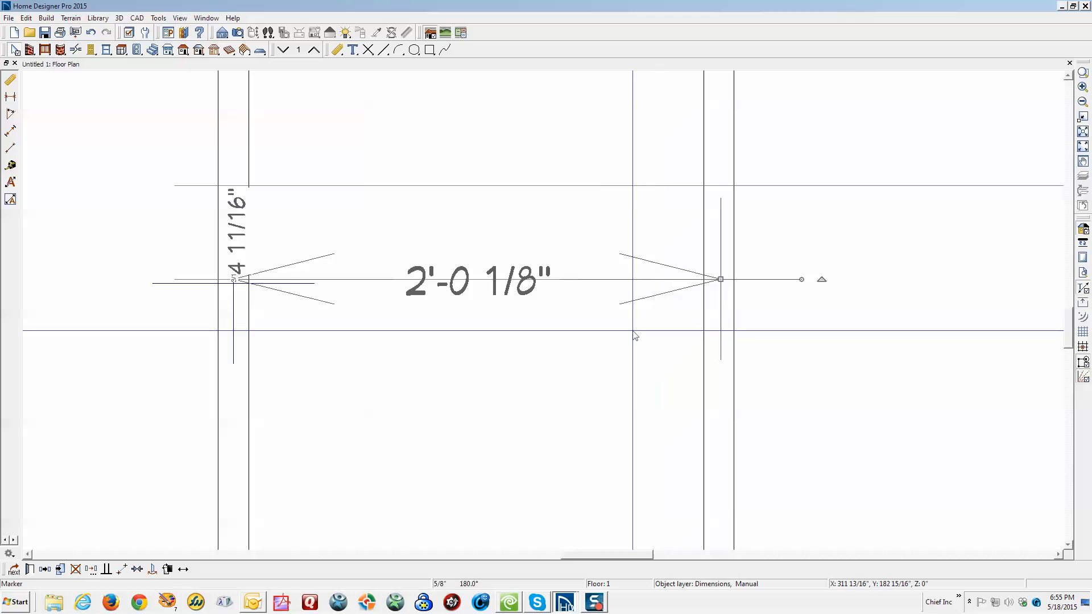
{"action": "left_click", "coordinate": [535, 275]}
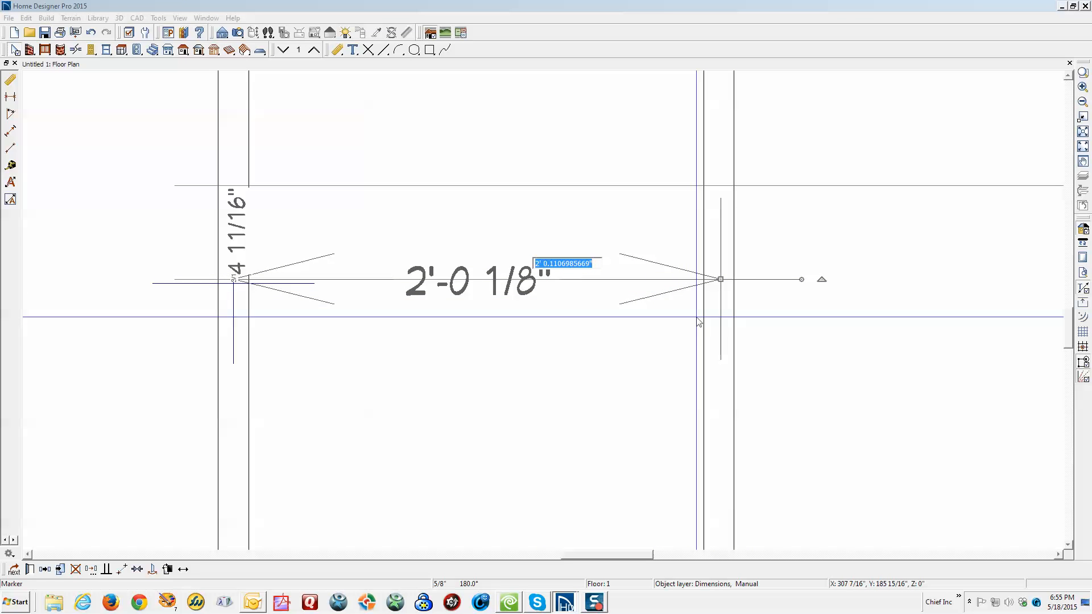
{"action": "type", "text": "24"}
{"action": "key", "text": "Return"}
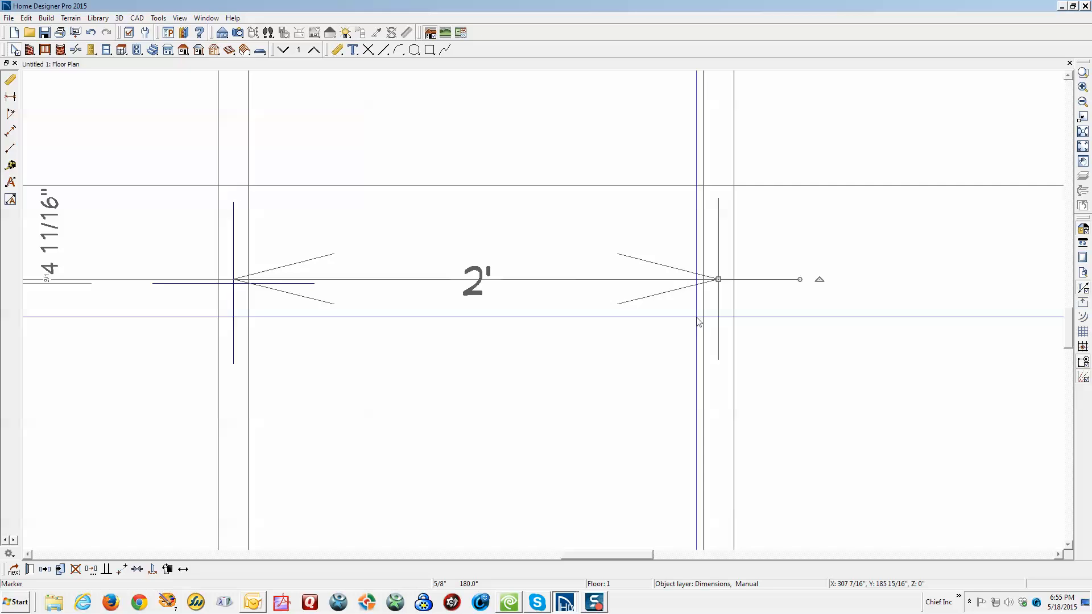
- Place a second point-to-point dimension from the first one's right end to the next rafter on the right
{"action": "scroll", "coordinate": [699, 322], "scroll_direction": "down", "scroll_amount": 6}
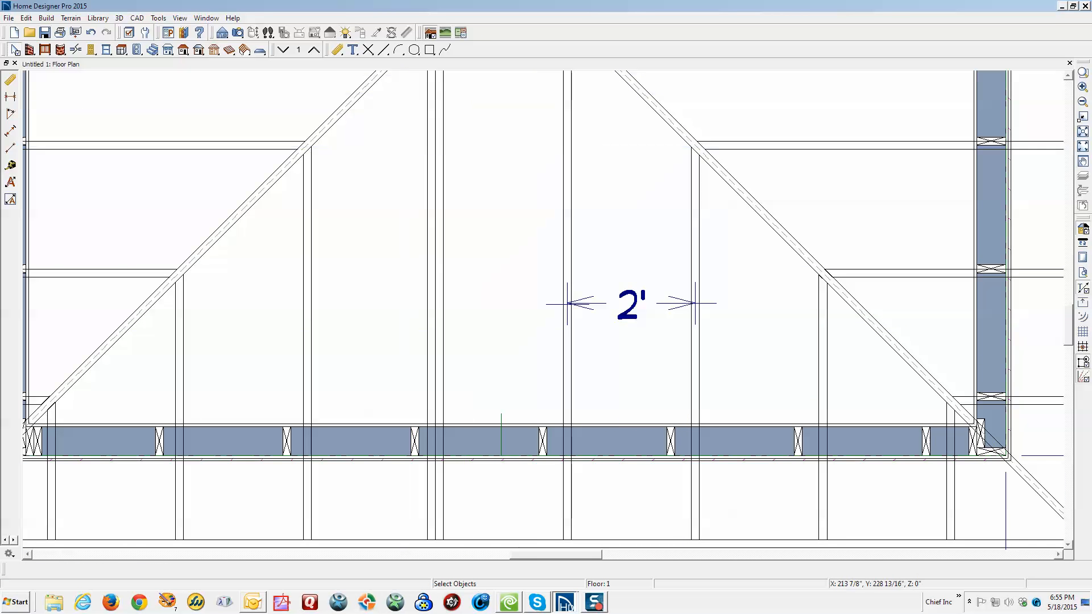
{"action": "left_click", "coordinate": [10, 149]}
{"action": "scroll", "coordinate": [727, 328], "scroll_direction": "up", "scroll_amount": 1}
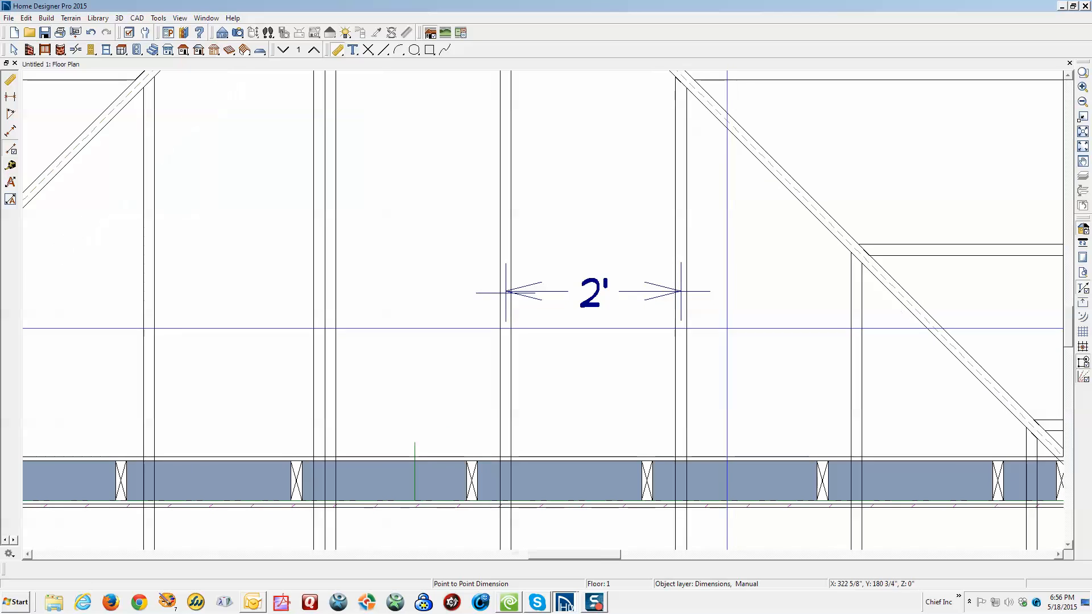
{"action": "left_click_drag", "start_coordinate": [682, 291], "coordinate": [862, 291]}
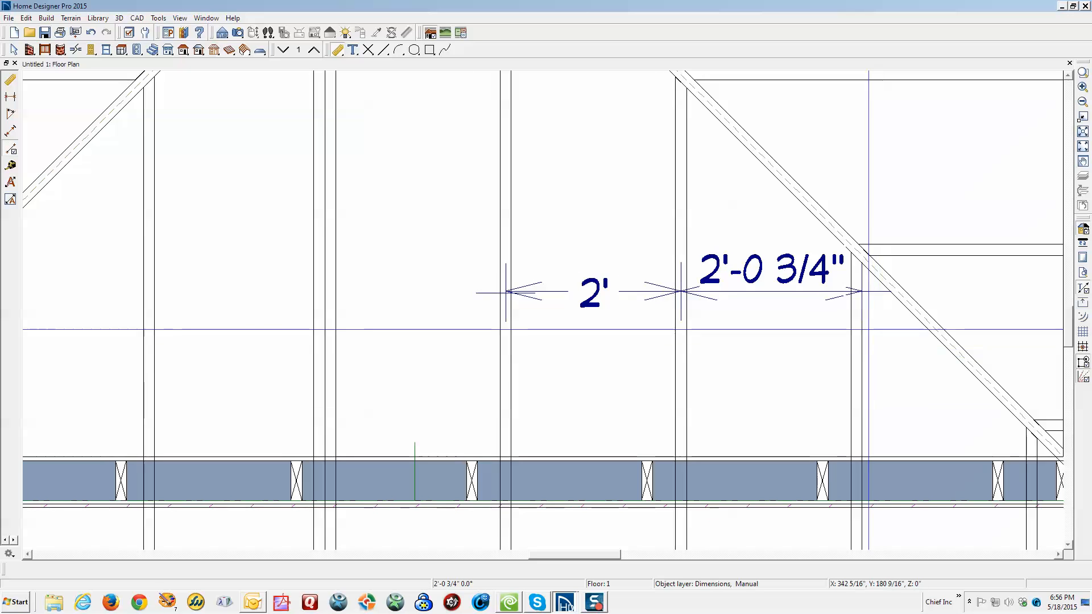
- Move the second dimension's right end to the middle of its rafter and set the distance to 24 inches
{"action": "scroll", "coordinate": [868, 329], "scroll_direction": "up", "scroll_amount": 4}
{"action": "left_click", "coordinate": [860, 250]}
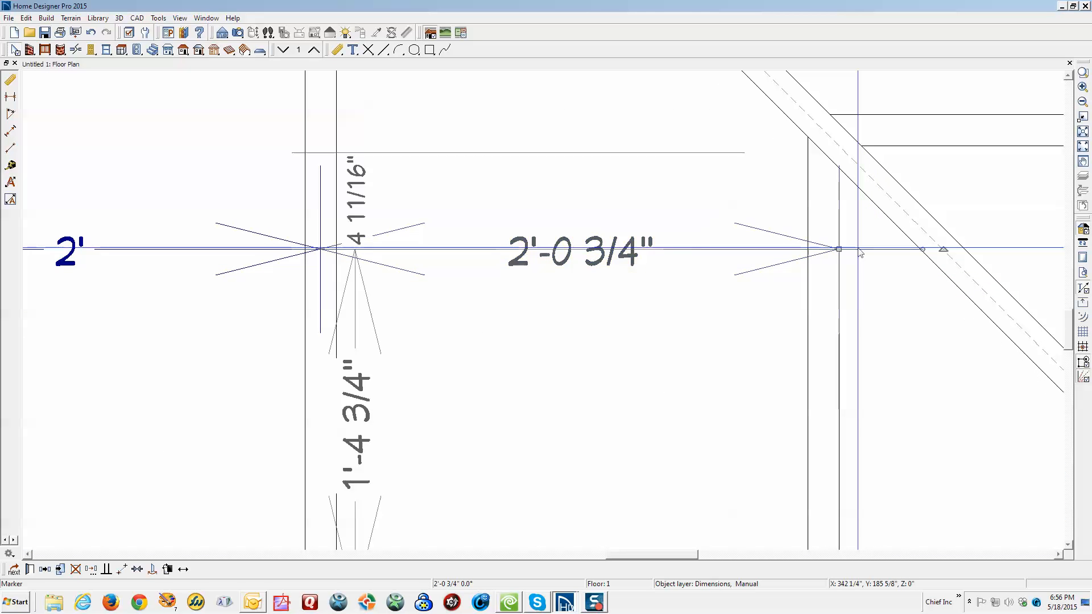
{"action": "left_click", "coordinate": [841, 247]}
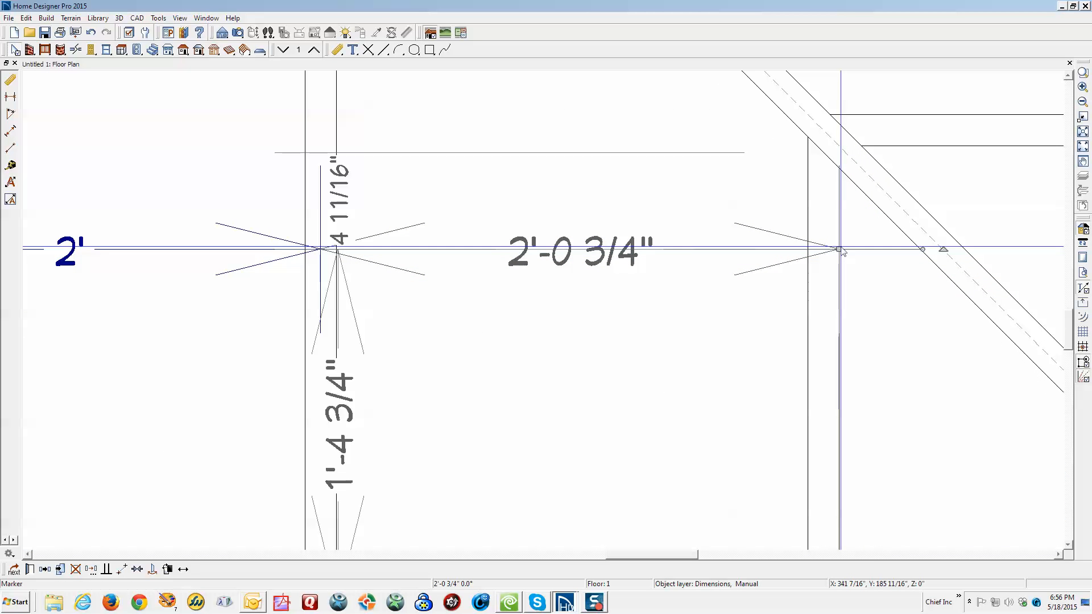
{"action": "left_click_drag", "start_coordinate": [834, 249], "coordinate": [826, 251]}
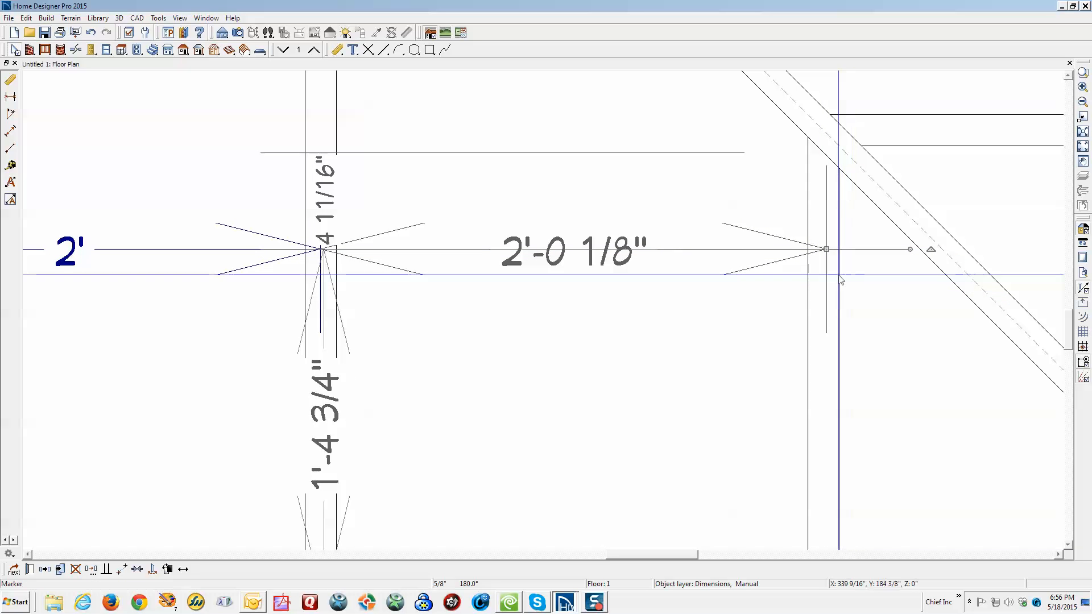
{"action": "left_click", "coordinate": [579, 245]}
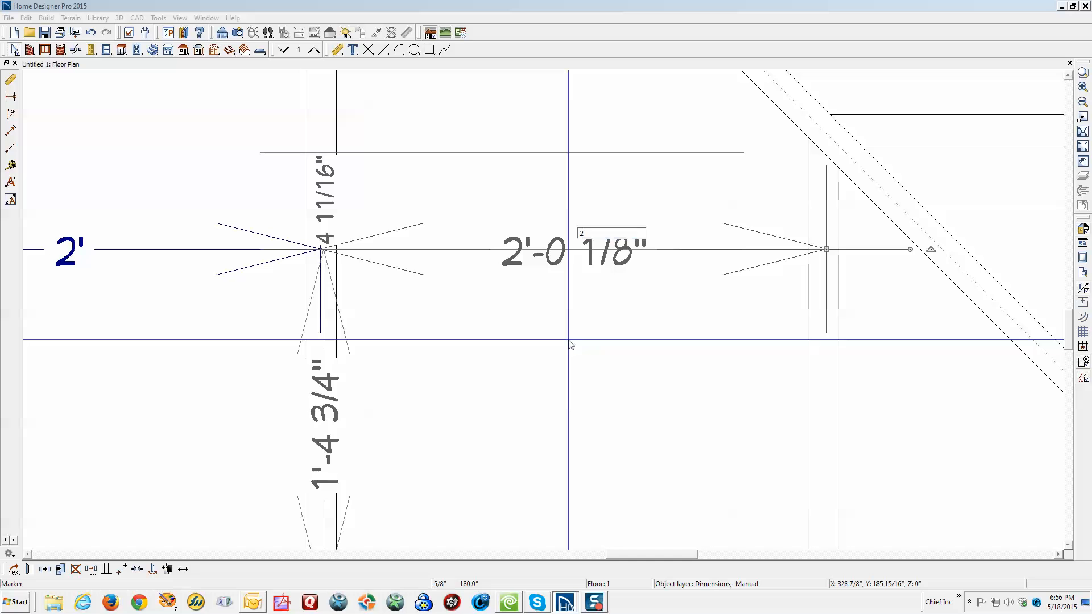
{"action": "type", "text": "24"}
{"action": "key", "text": "Return"}
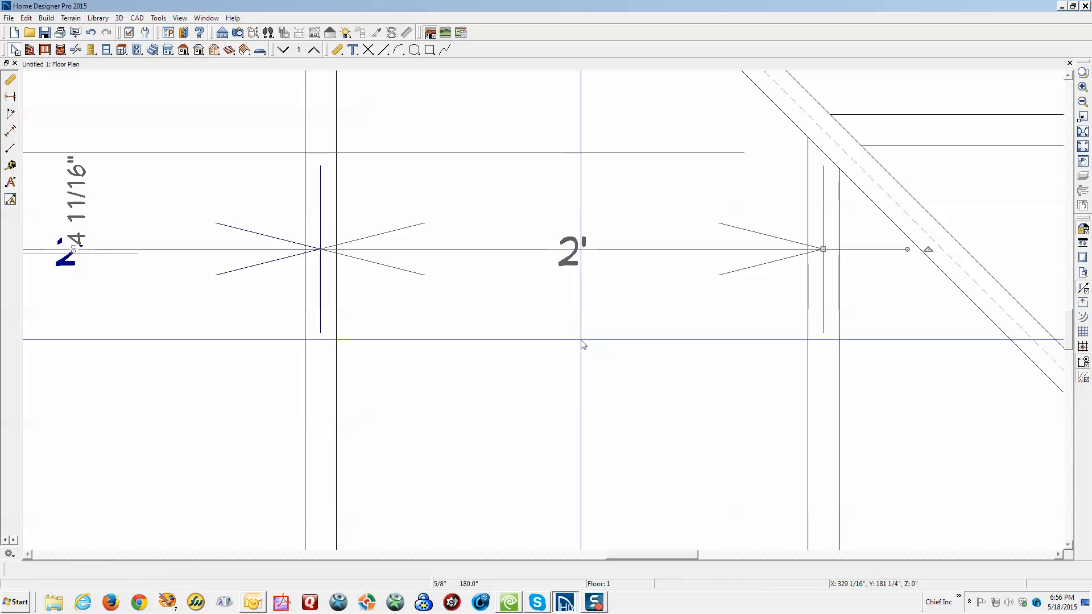
{"action": "scroll", "coordinate": [577, 341], "scroll_direction": "down", "scroll_amount": 2}
{"action": "scroll", "coordinate": [581, 339], "scroll_direction": "down", "scroll_amount": 1}
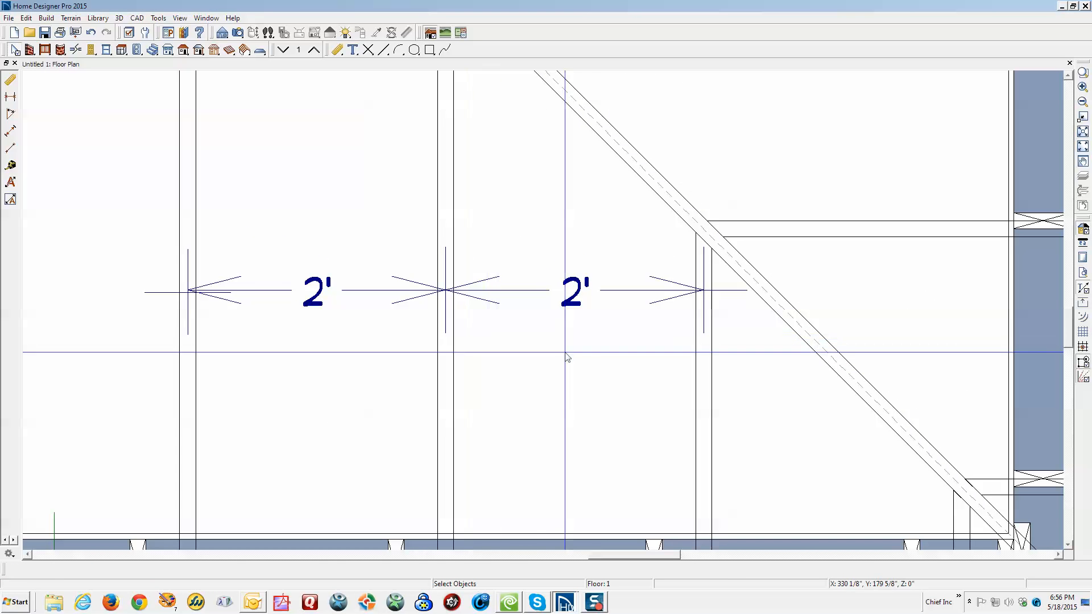
{"action": "scroll", "coordinate": [602, 358], "scroll_direction": "down", "scroll_amount": 2}
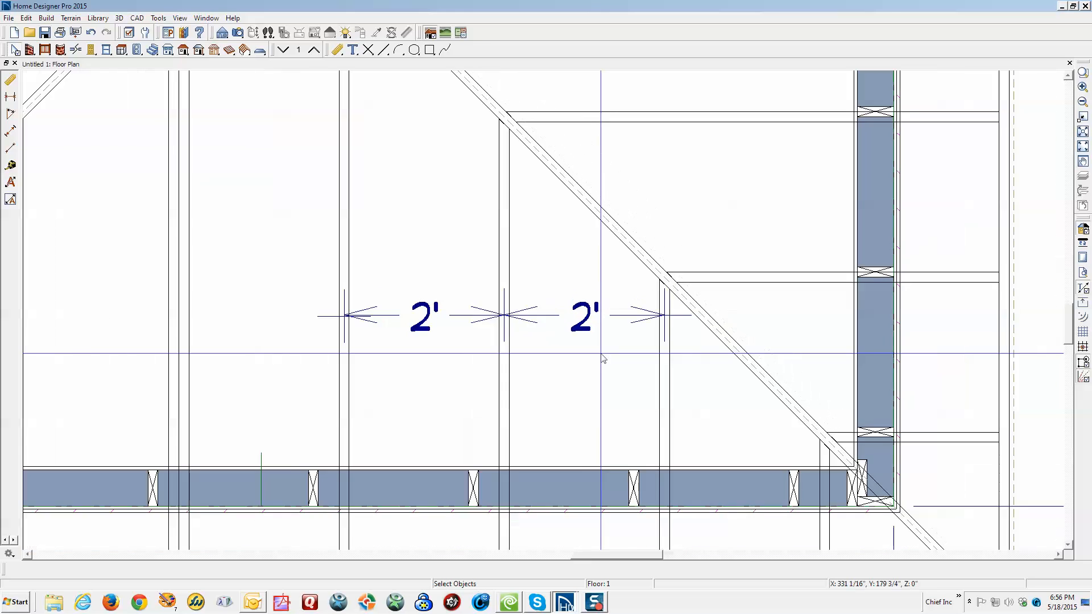
- Place a third point-to-point dimension from the first one's left end to the middle of the double rafter on the left
{"action": "scroll", "coordinate": [570, 358], "scroll_direction": "down", "scroll_amount": 1}
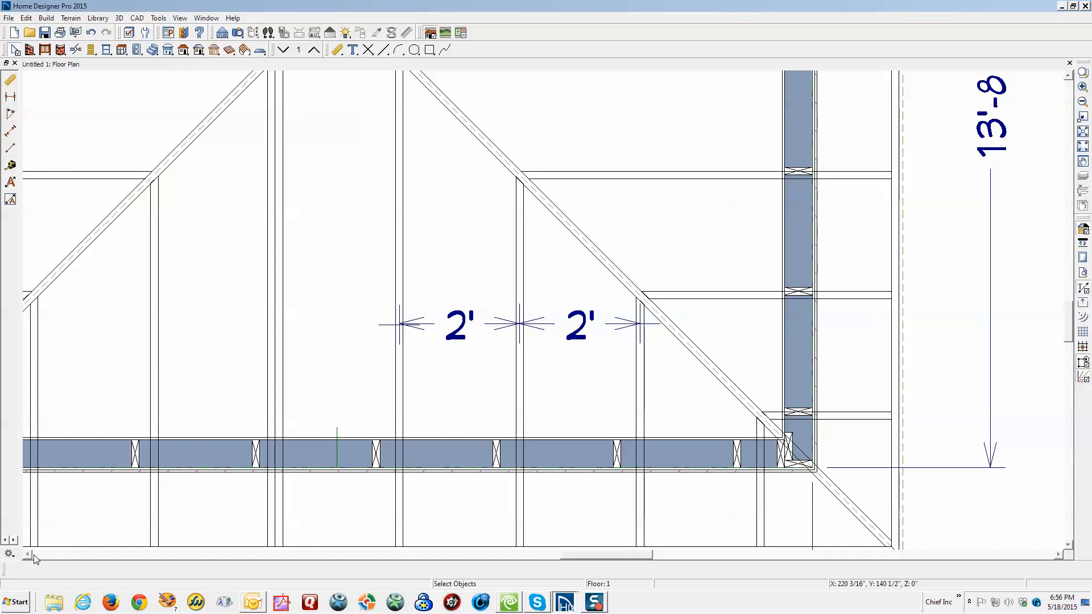
{"action": "left_click_drag", "start_coordinate": [27, 555], "coordinate": [27, 554]}
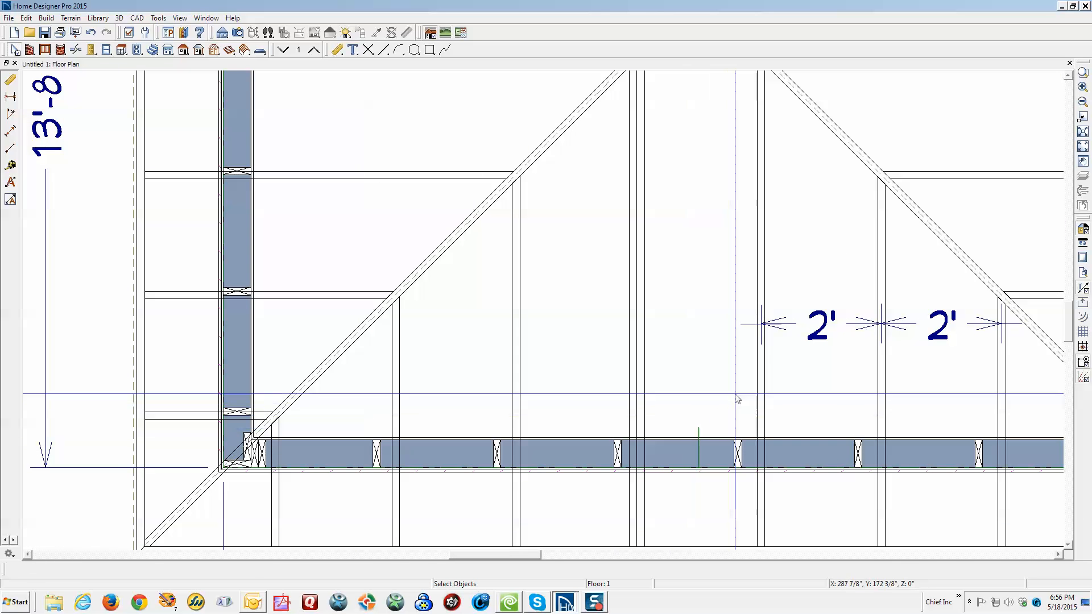
{"action": "left_click", "coordinate": [11, 150]}
{"action": "scroll", "coordinate": [699, 332], "scroll_direction": "up", "scroll_amount": 2}
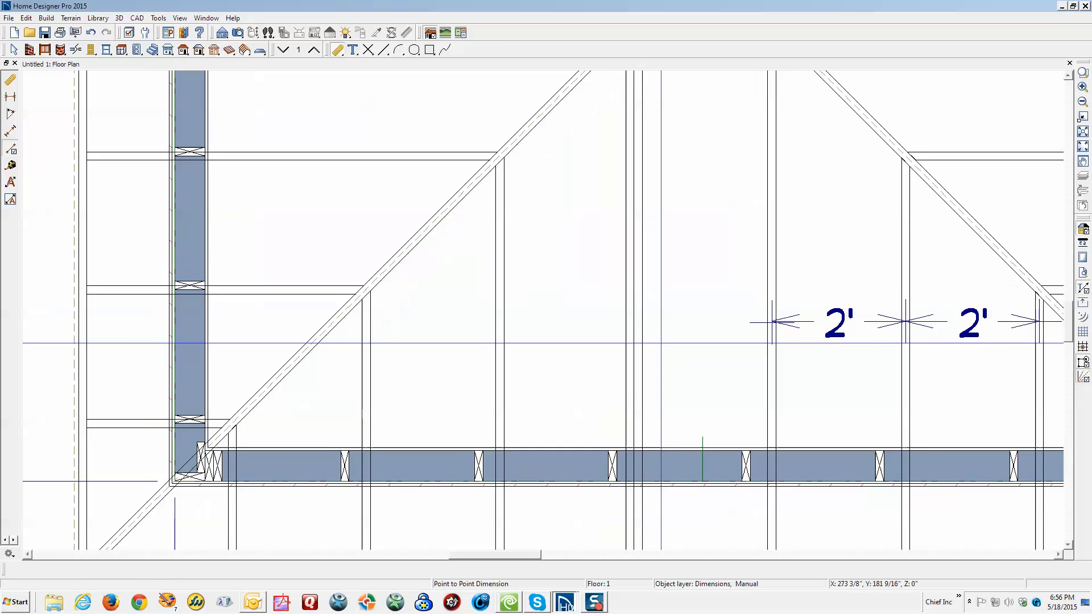
{"action": "scroll", "coordinate": [699, 332], "scroll_direction": "up", "scroll_amount": 1}
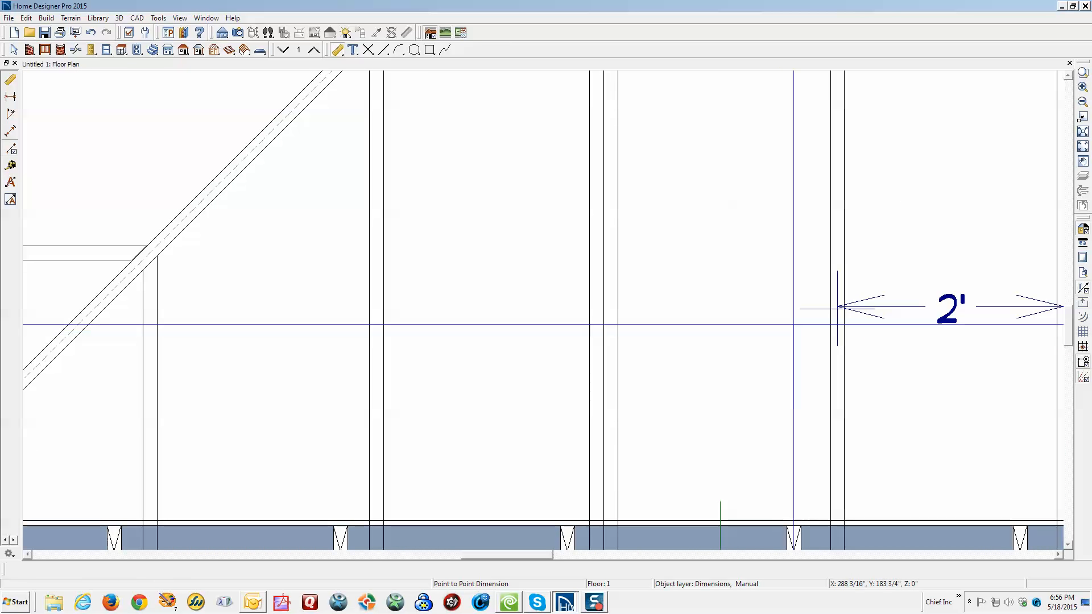
{"action": "left_click_drag", "start_coordinate": [837, 308], "coordinate": [603, 309]}
{"action": "scroll", "coordinate": [779, 336], "scroll_direction": "up", "scroll_amount": 1}
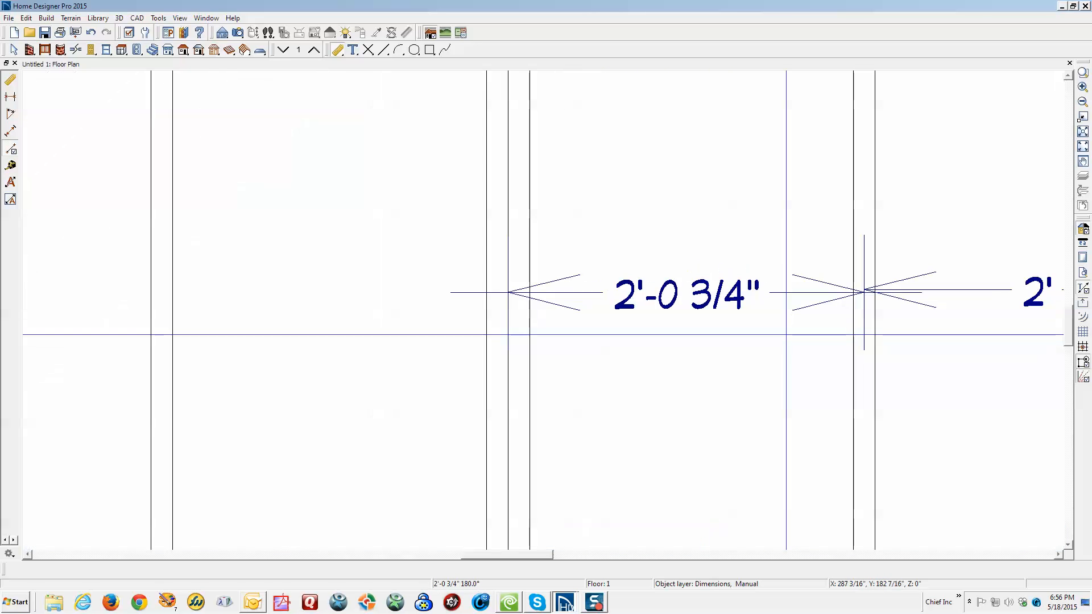
{"action": "scroll", "coordinate": [652, 328], "scroll_direction": "down", "scroll_amount": 1}
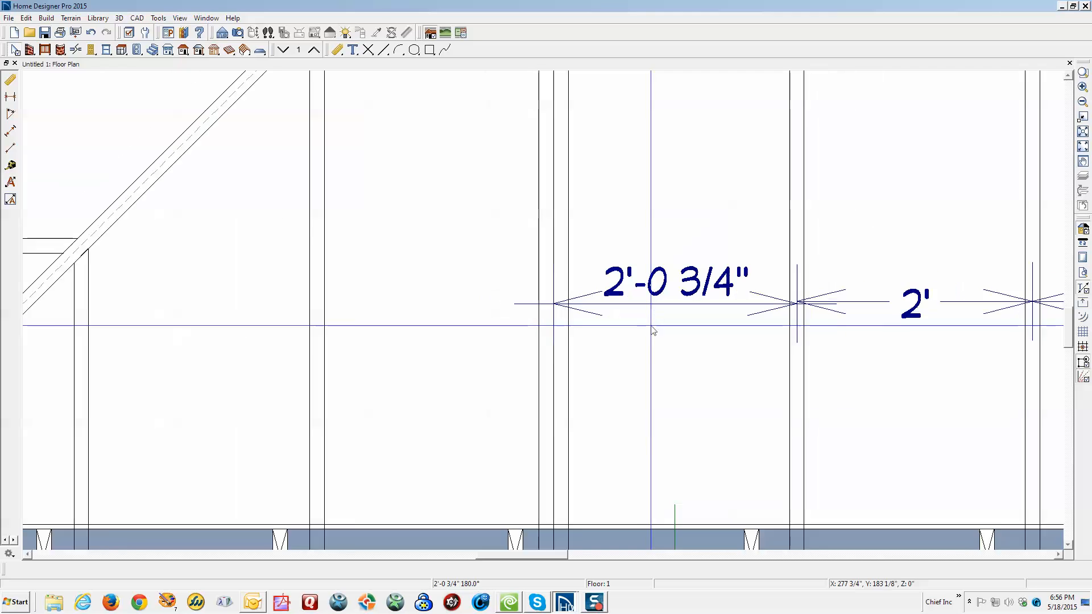
- Move the third dimension's left end 13/16" to the right, onto the right-hand member of the double rafter
{"action": "scroll", "coordinate": [602, 309], "scroll_direction": "up", "scroll_amount": 2}
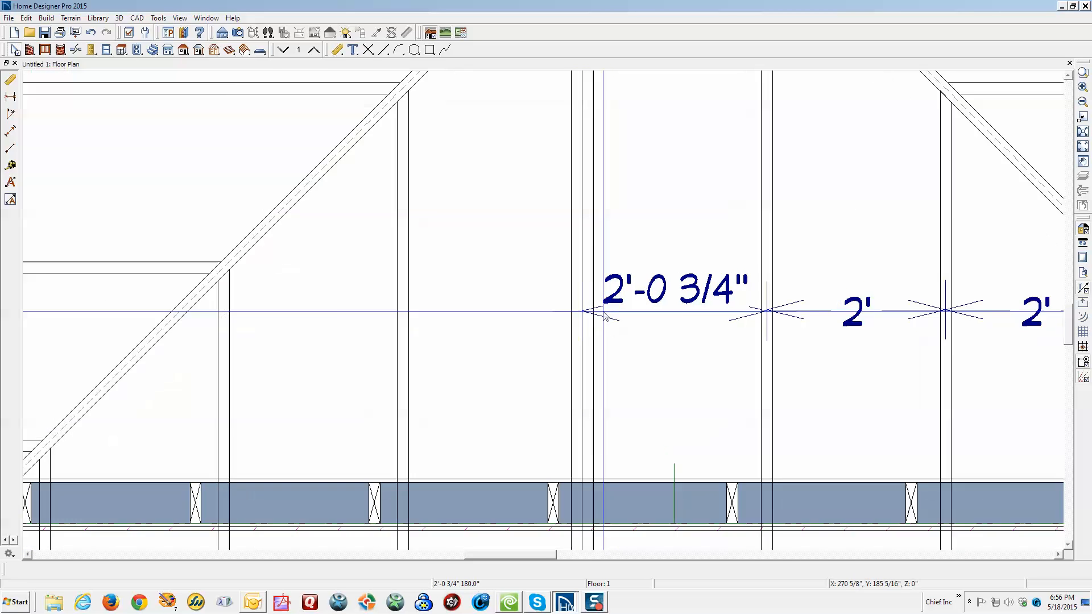
{"action": "scroll", "coordinate": [580, 315], "scroll_direction": "up", "scroll_amount": 1}
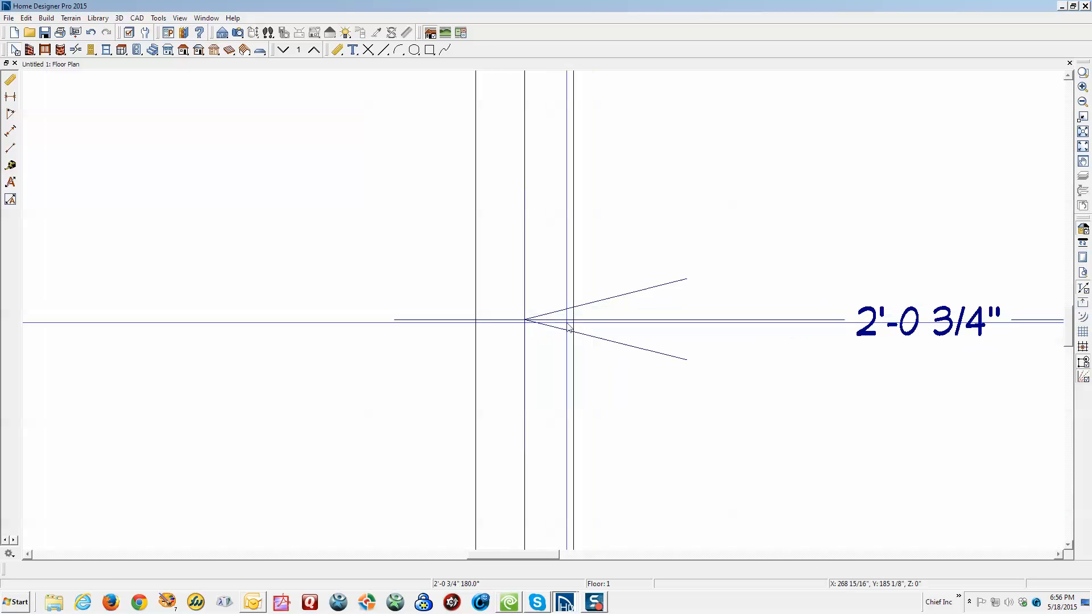
{"action": "left_click", "coordinate": [523, 320]}
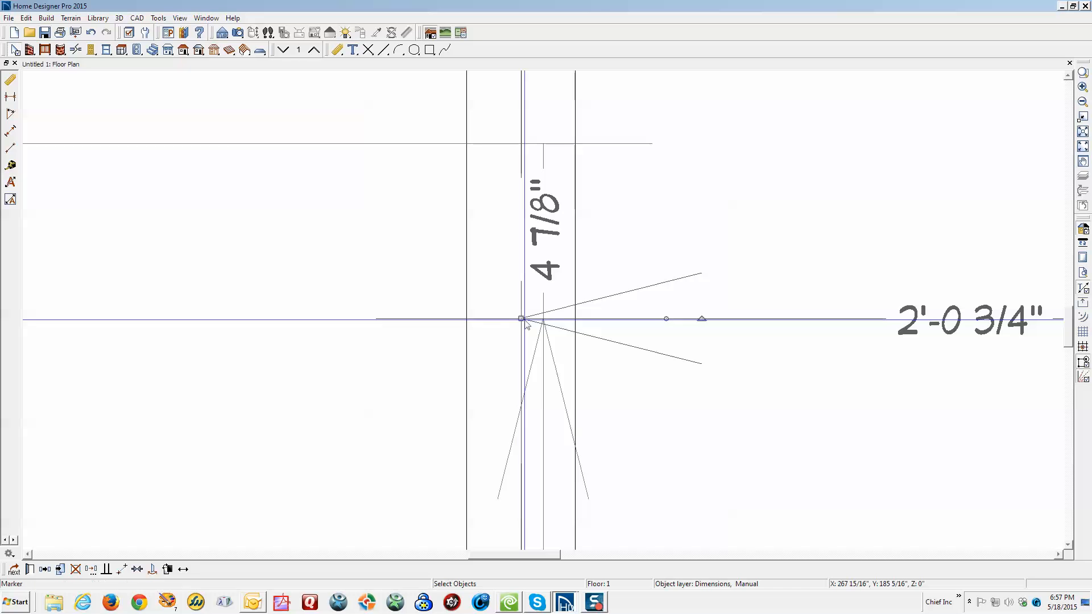
{"action": "left_click_drag", "start_coordinate": [523, 319], "coordinate": [550, 318]}
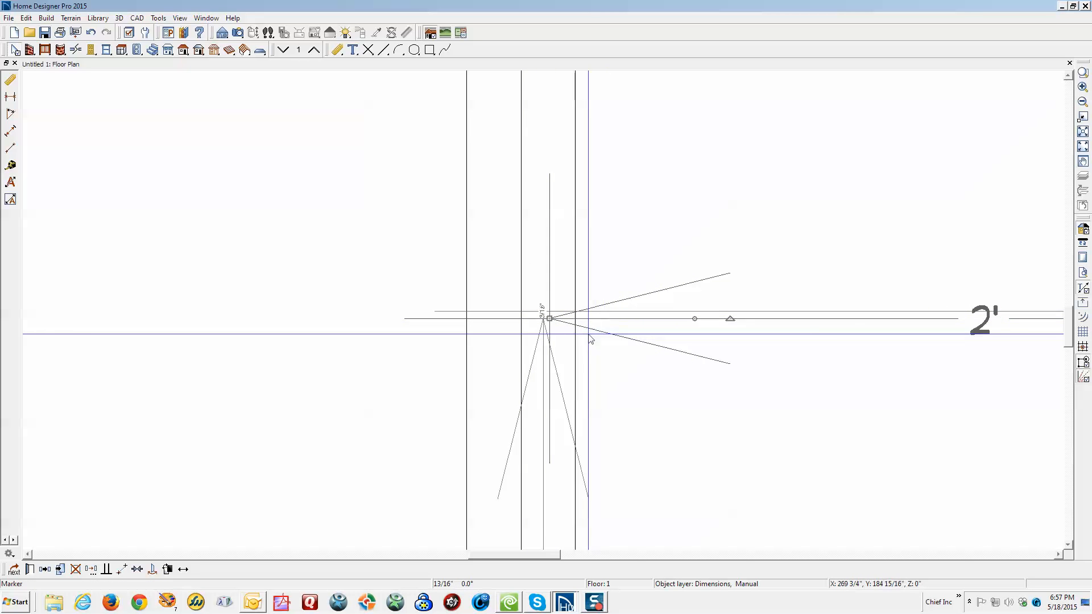
{"action": "scroll", "coordinate": [590, 339], "scroll_direction": "down", "scroll_amount": 2}
{"action": "scroll", "coordinate": [585, 337], "scroll_direction": "down", "scroll_amount": 4}
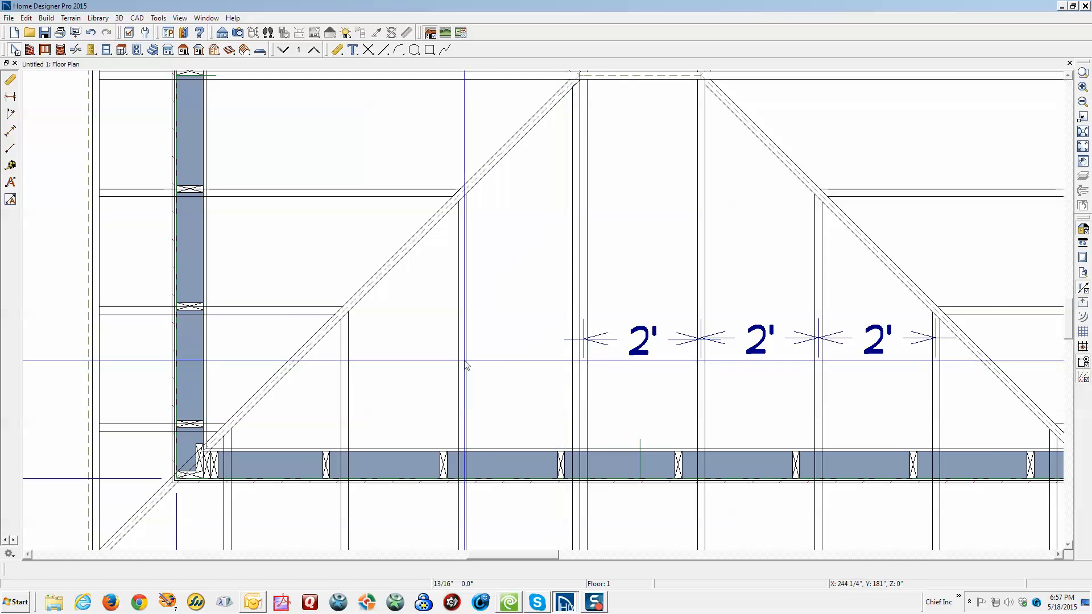
- Add the rich text note "24 O.C." above the rafter spacing dimensions
{"action": "scroll", "coordinate": [480, 365], "scroll_direction": "up", "scroll_amount": 3}
{"action": "scroll", "coordinate": [493, 358], "scroll_direction": "down", "scroll_amount": 1}
{"action": "scroll", "coordinate": [492, 358], "scroll_direction": "down", "scroll_amount": 2}
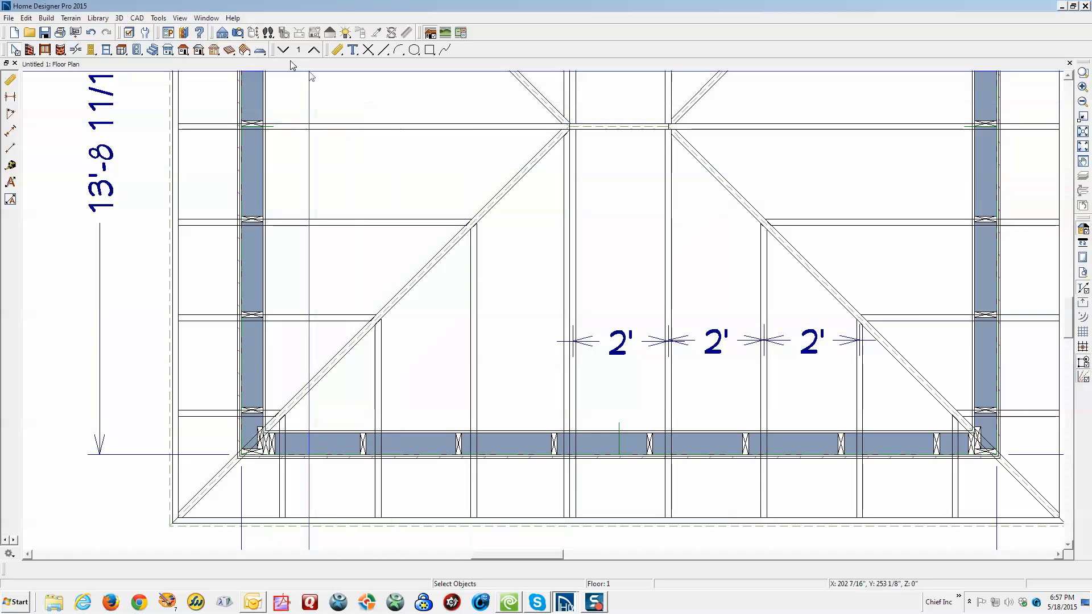
{"action": "left_click", "coordinate": [355, 51]}
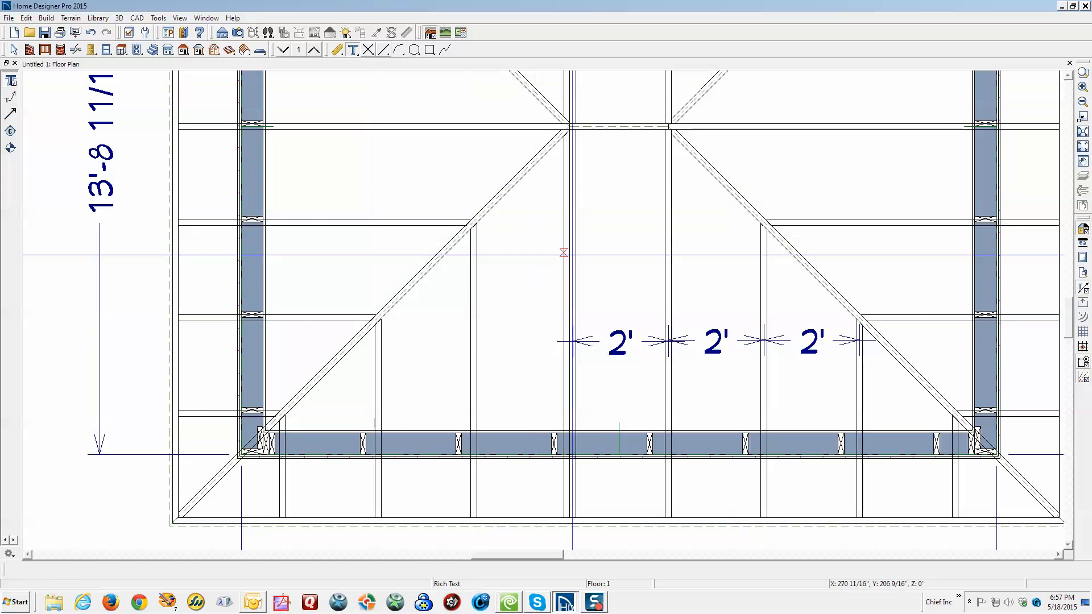
{"action": "left_click", "coordinate": [598, 272]}
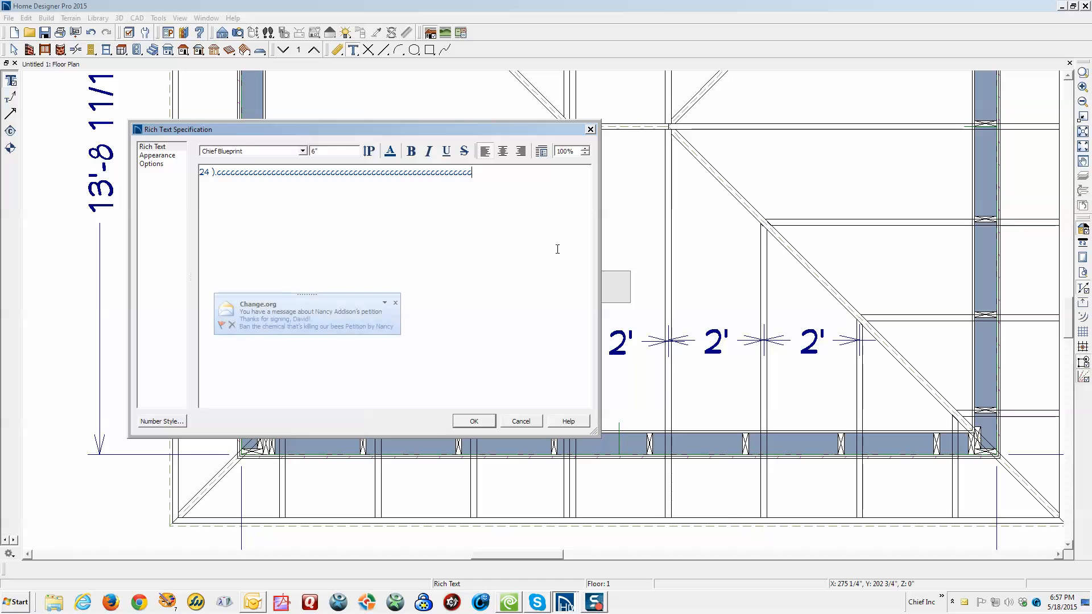
{"action": "key", "text": "ctrl+a"}
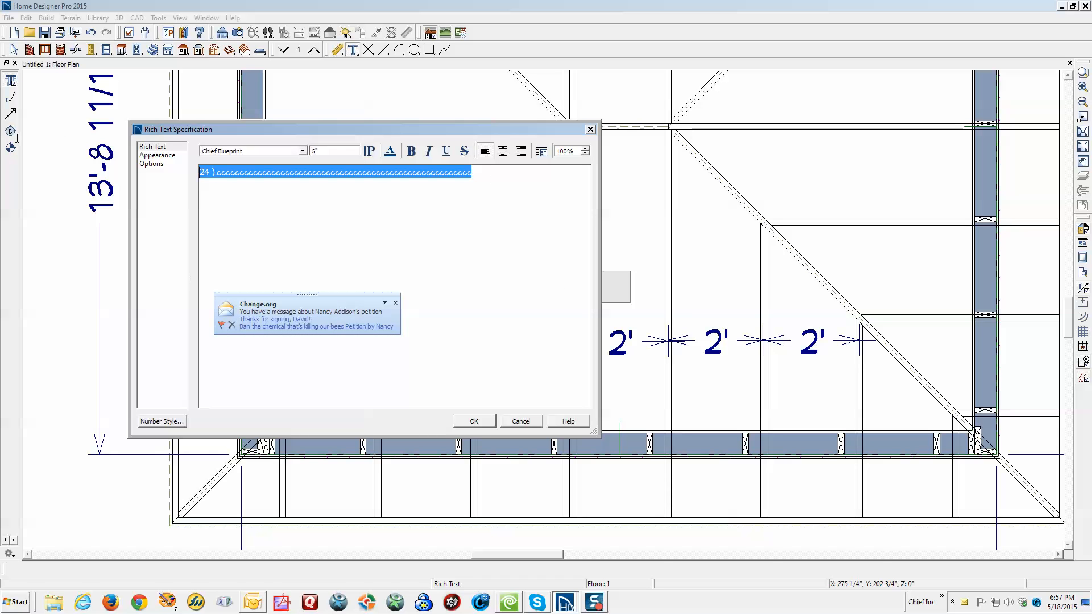
{"action": "type", "text": "2"}
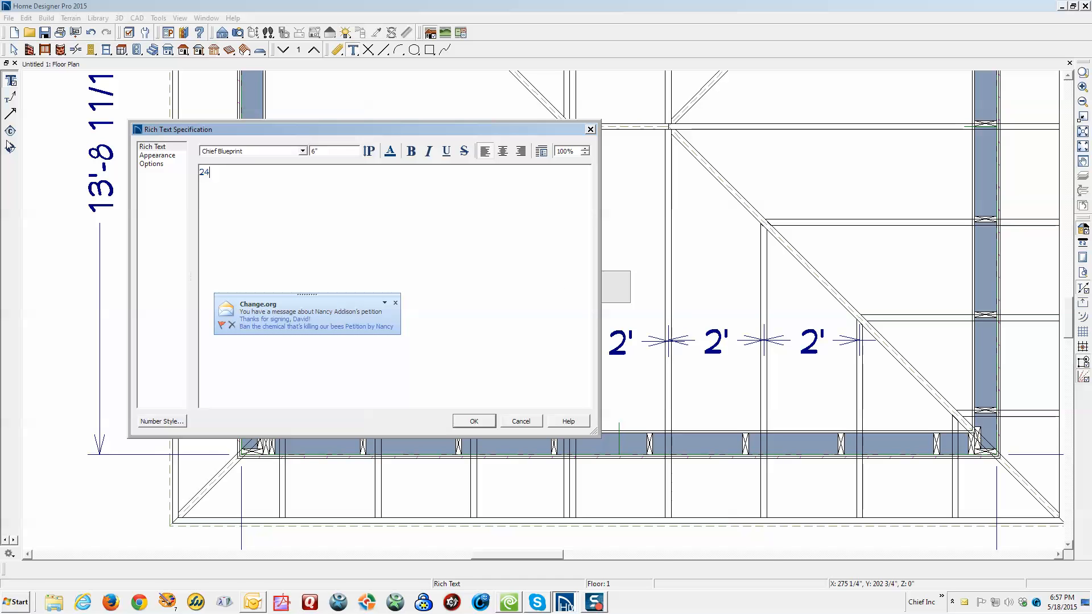
{"action": "type", "text": "4 O.C."}
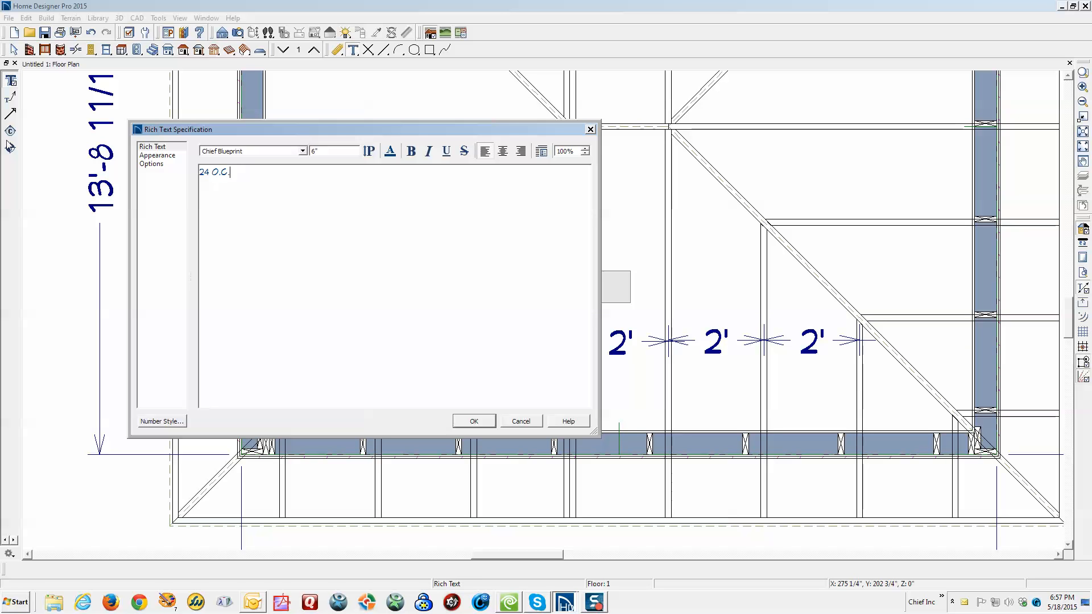
{"action": "left_click", "coordinate": [475, 422]}
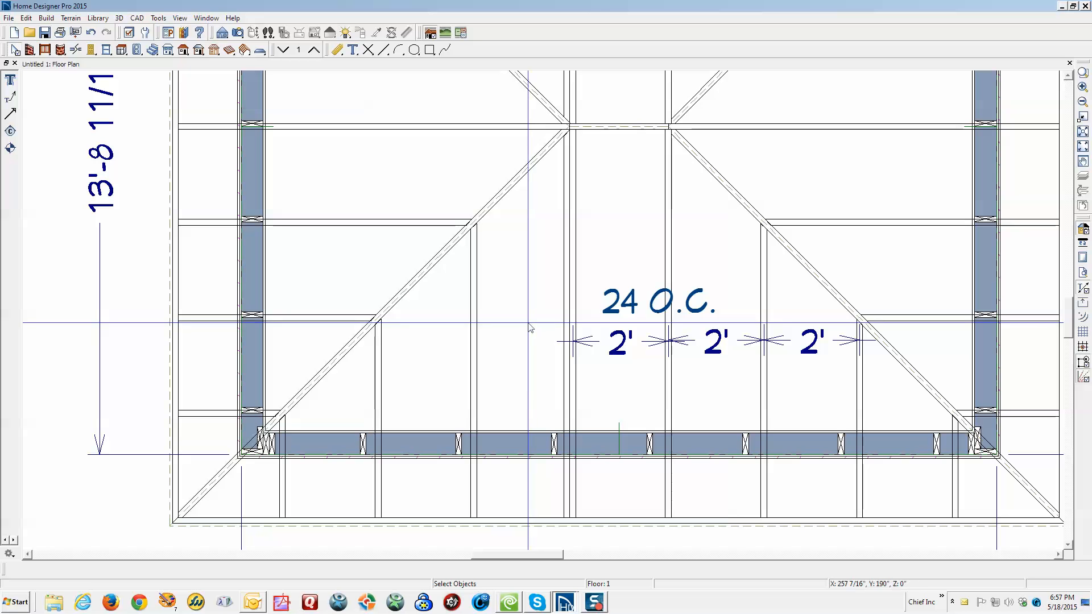
- Place a fourth point-to-point dimension from the third one's left end to the middle of the next rafter on the left
{"action": "scroll", "coordinate": [528, 327], "scroll_direction": "up", "scroll_amount": 4}
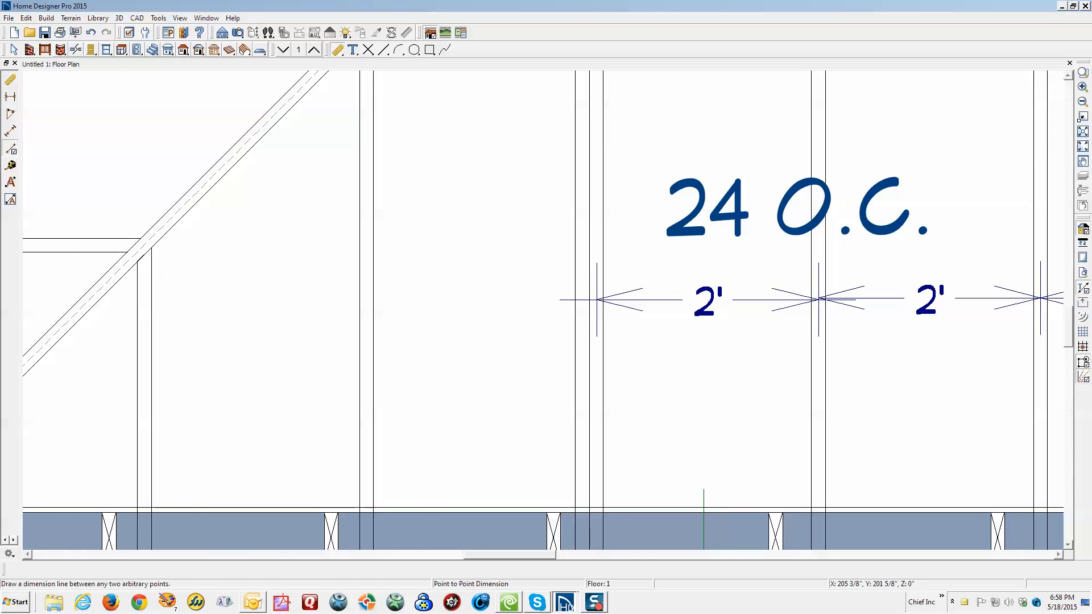
{"action": "left_click_drag", "start_coordinate": [596, 300], "coordinate": [367, 294]}
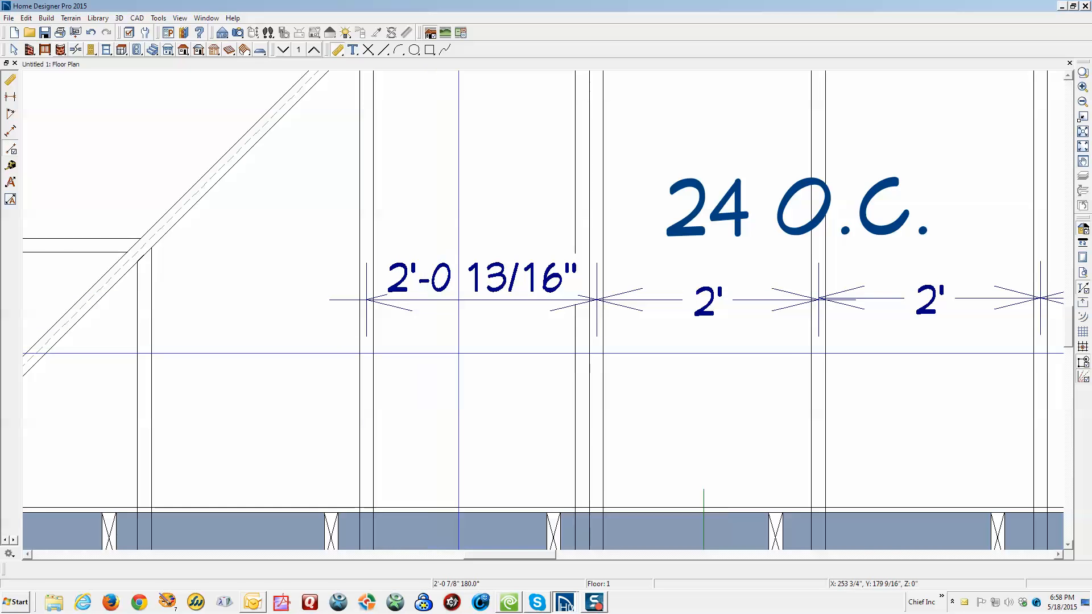
{"action": "scroll", "coordinate": [470, 357], "scroll_direction": "up", "scroll_amount": 2}
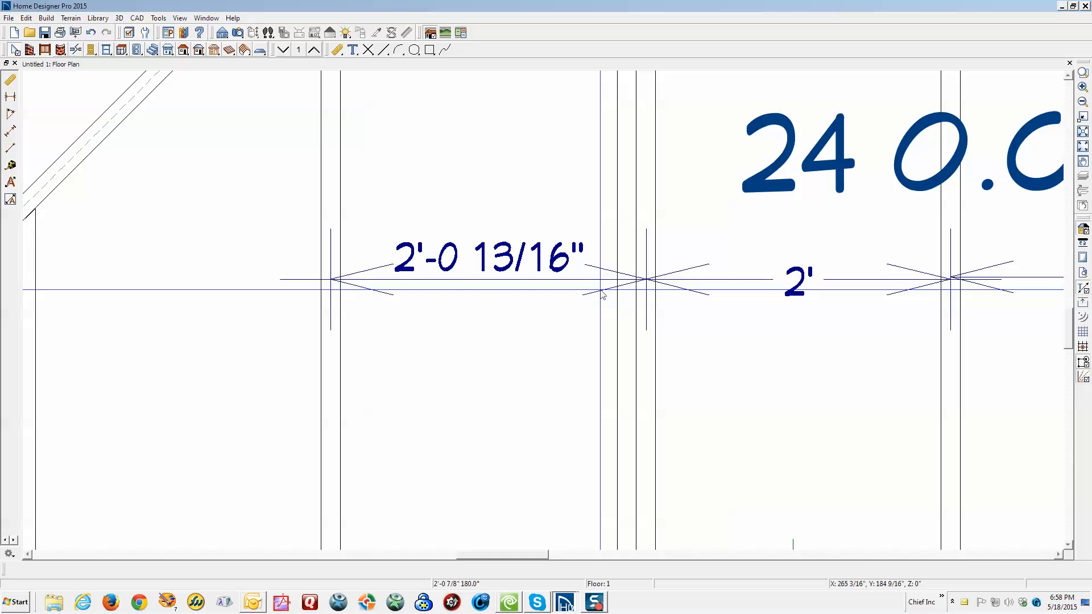
- Try to move the fourth dimension's right end onto the left-hand member of the double rafter
{"action": "left_click", "coordinate": [573, 300]}
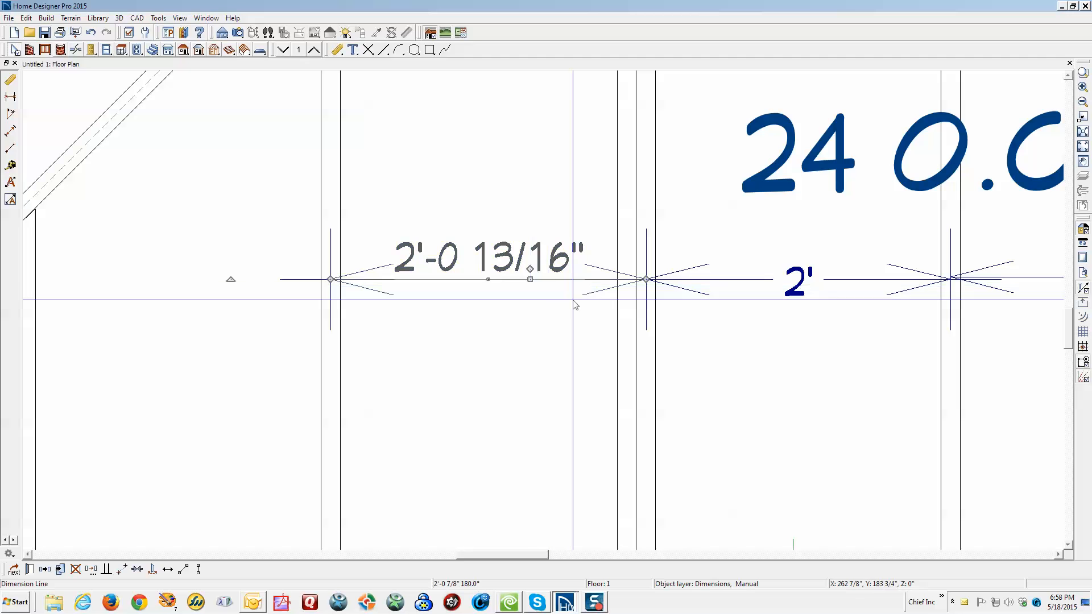
{"action": "left_click_drag", "start_coordinate": [646, 279], "coordinate": [629, 282]}
{"action": "key", "text": "Escape"}
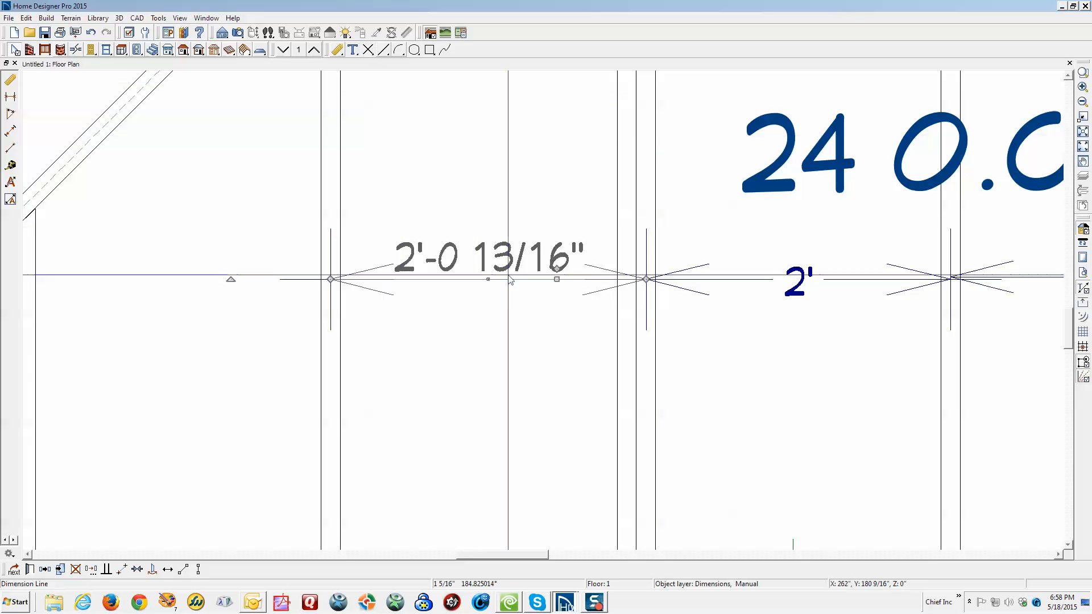
{"action": "left_click", "coordinate": [593, 359]}
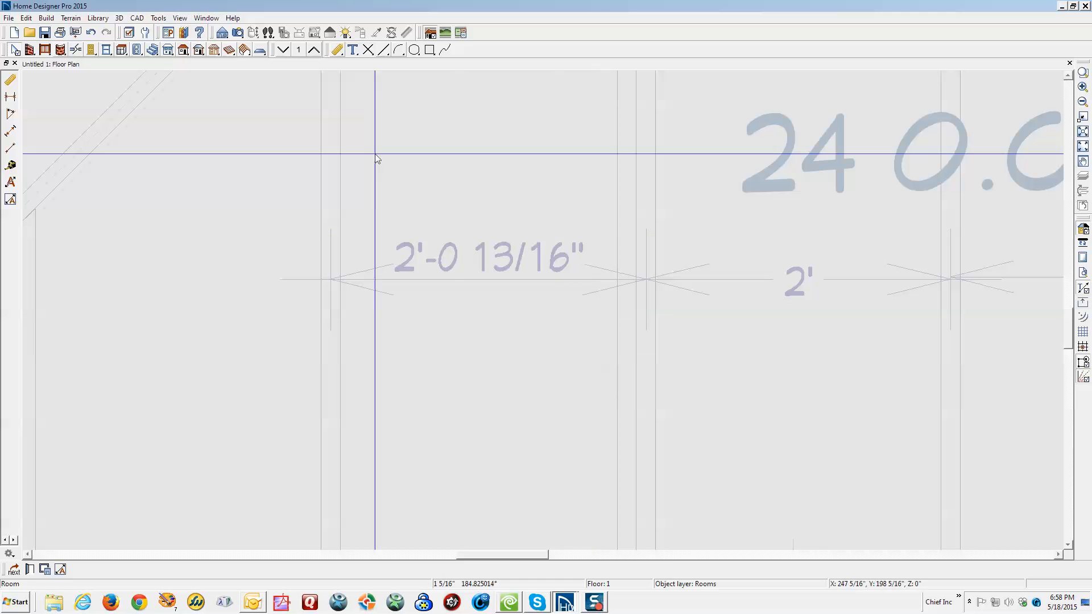
- Place a point marker just left of the double rafter and attach the fourth dimension's right end to it
{"action": "left_click", "coordinate": [368, 51]}
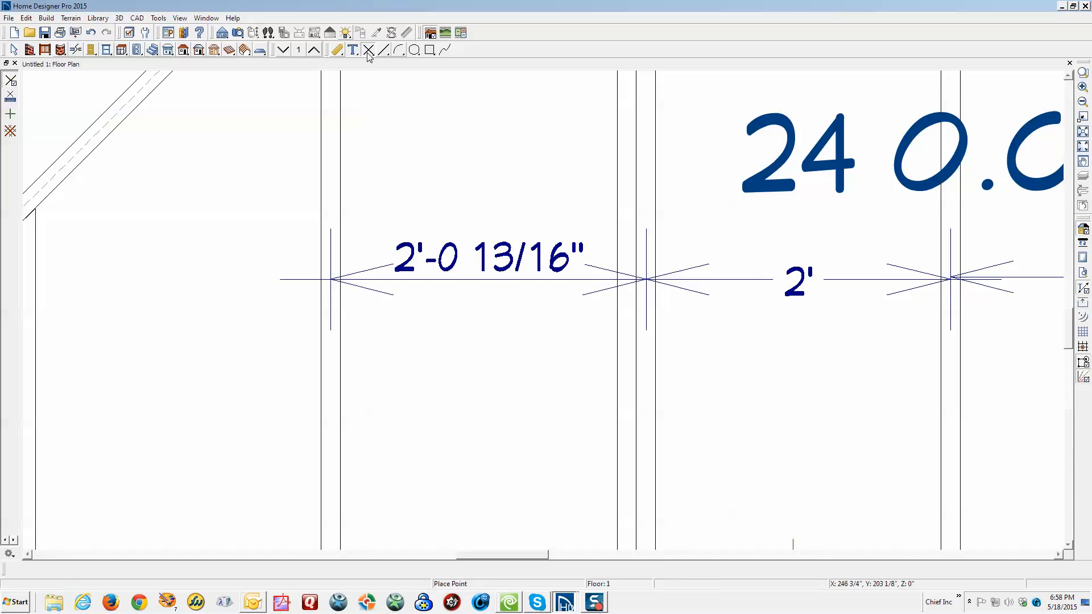
{"action": "left_click", "coordinate": [472, 310]}
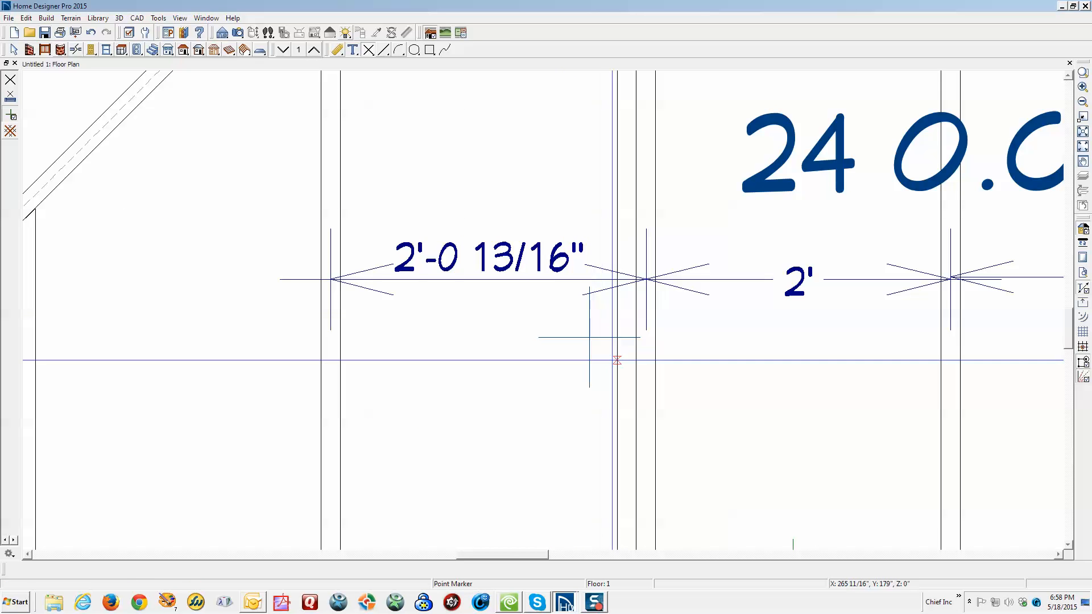
{"action": "key", "text": "space"}
{"action": "left_click", "coordinate": [571, 283]}
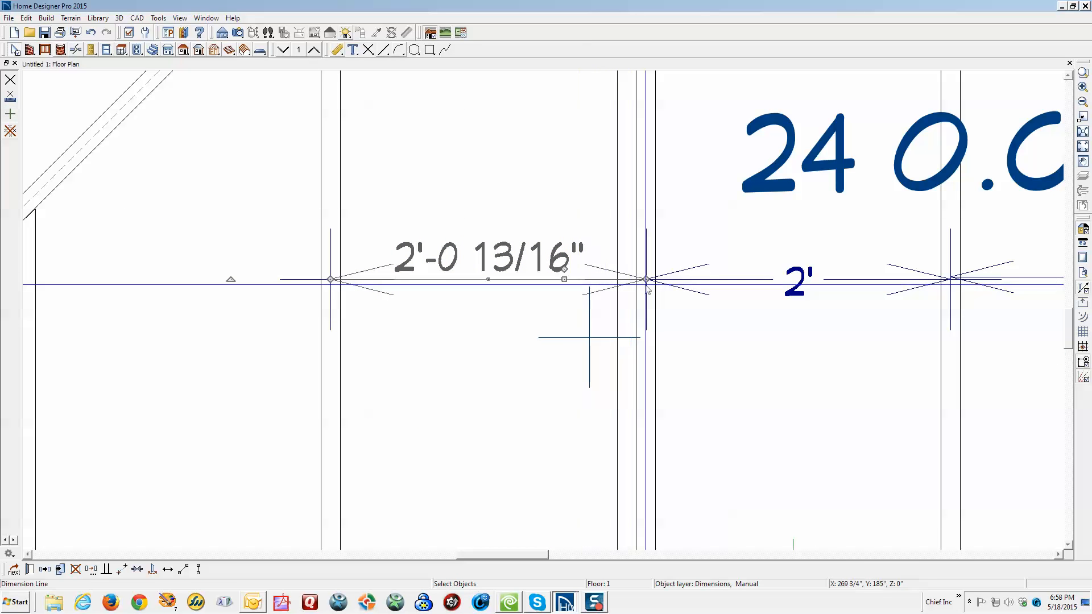
{"action": "left_click_drag", "start_coordinate": [644, 280], "coordinate": [589, 338]}
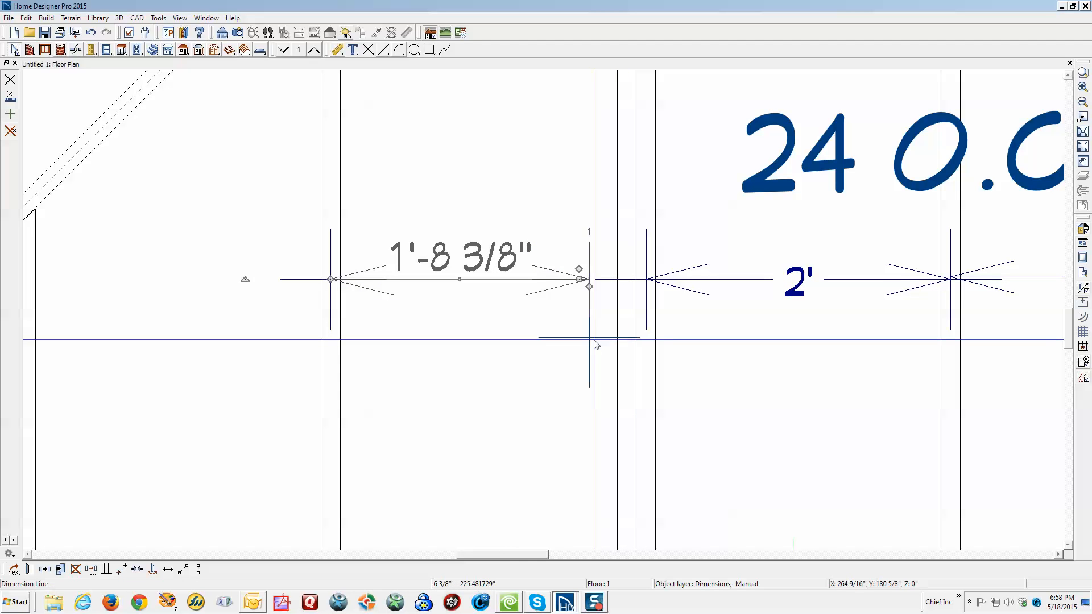
- Move the point marker to the middle of the double rafter's left-hand member and set the fourth dimension to 2'
{"action": "left_click", "coordinate": [595, 342]}
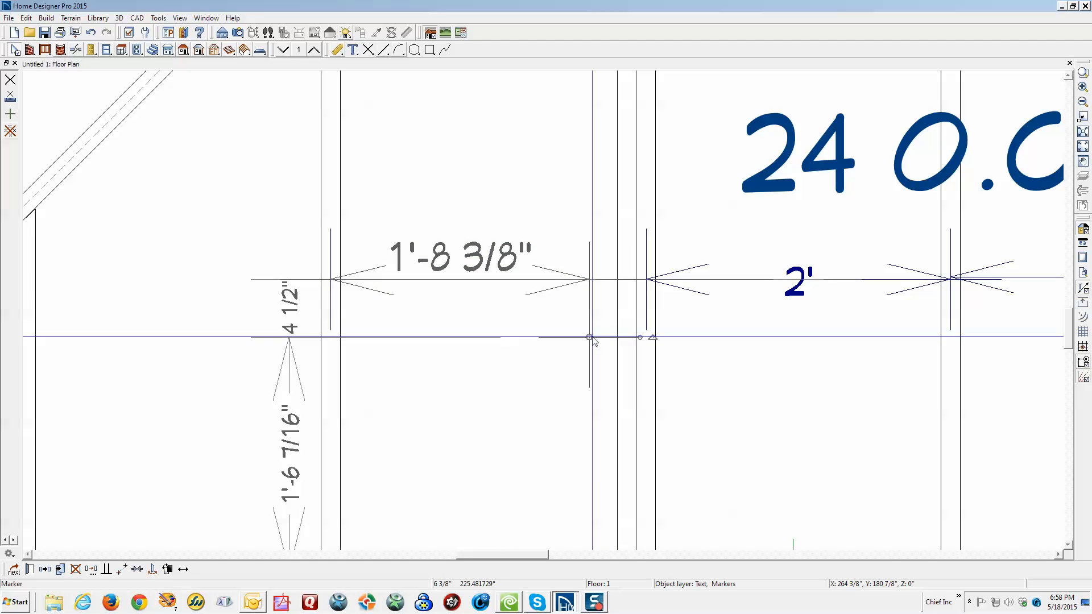
{"action": "left_click_drag", "start_coordinate": [589, 337], "coordinate": [627, 275]}
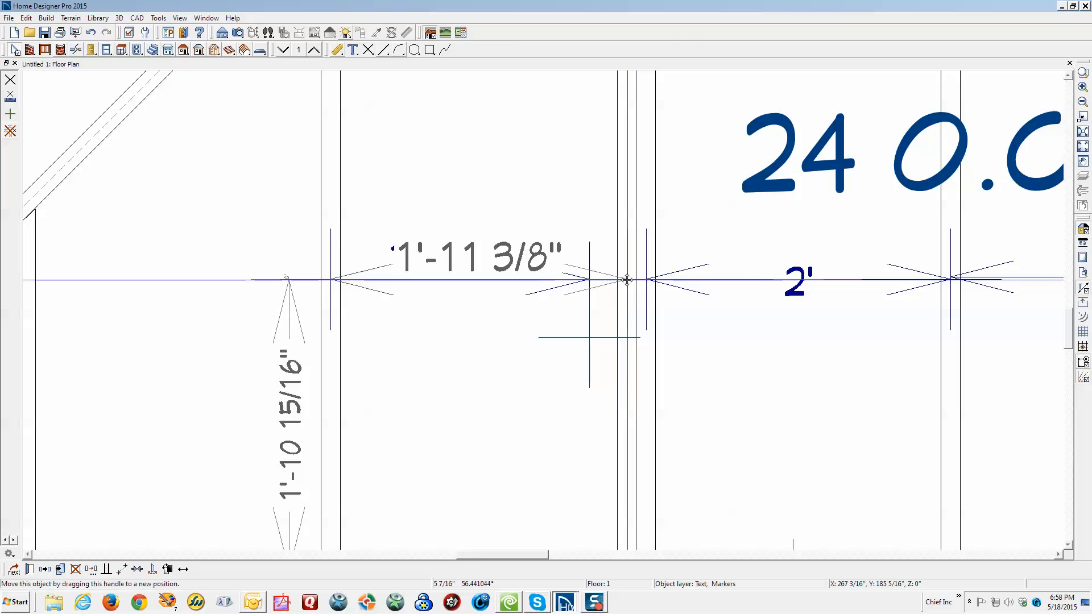
{"action": "left_click_drag", "start_coordinate": [627, 280], "coordinate": [628, 280]}
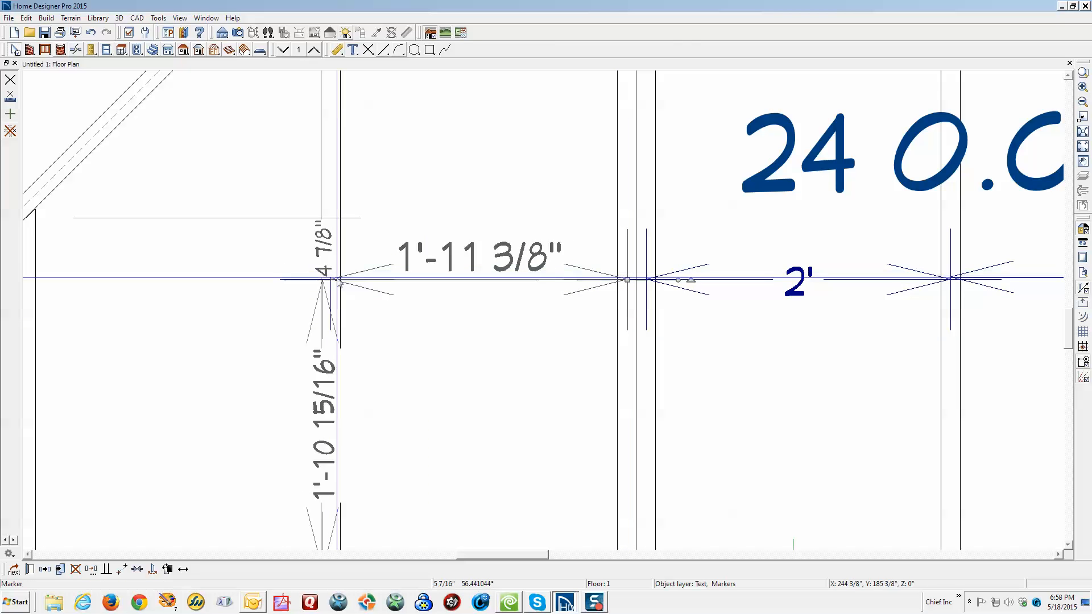
{"action": "left_click", "coordinate": [515, 290]}
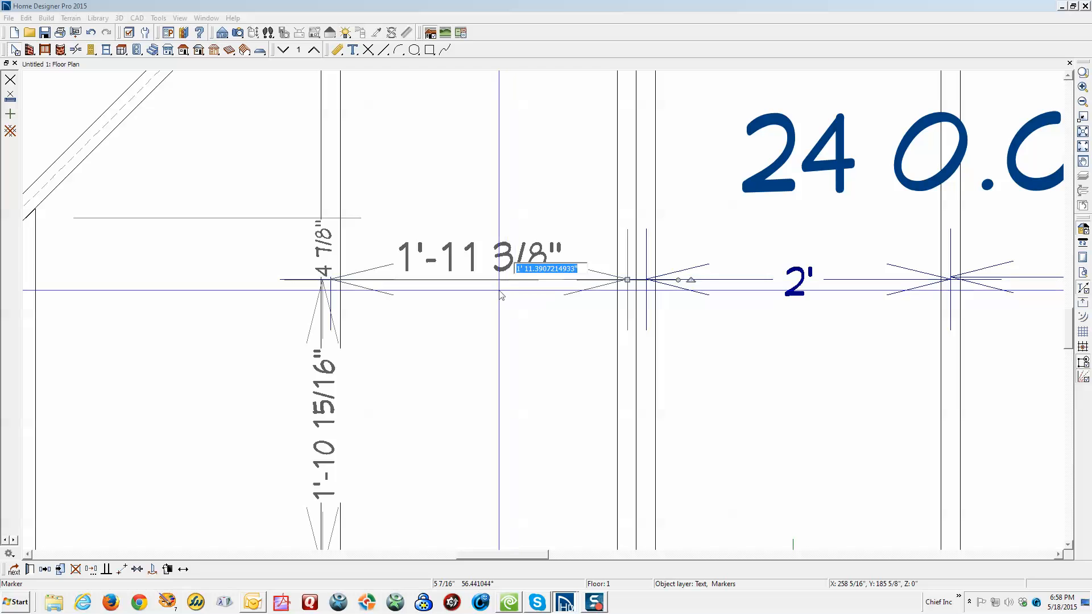
{"action": "key", "text": "Return"}
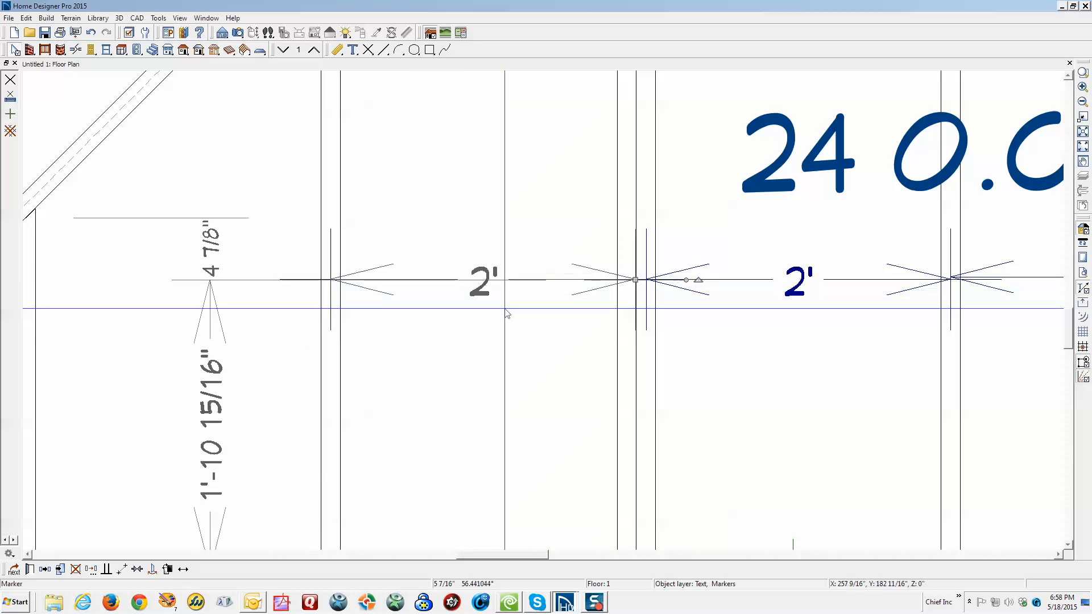
{"action": "scroll", "coordinate": [529, 340], "scroll_direction": "down", "scroll_amount": 2}
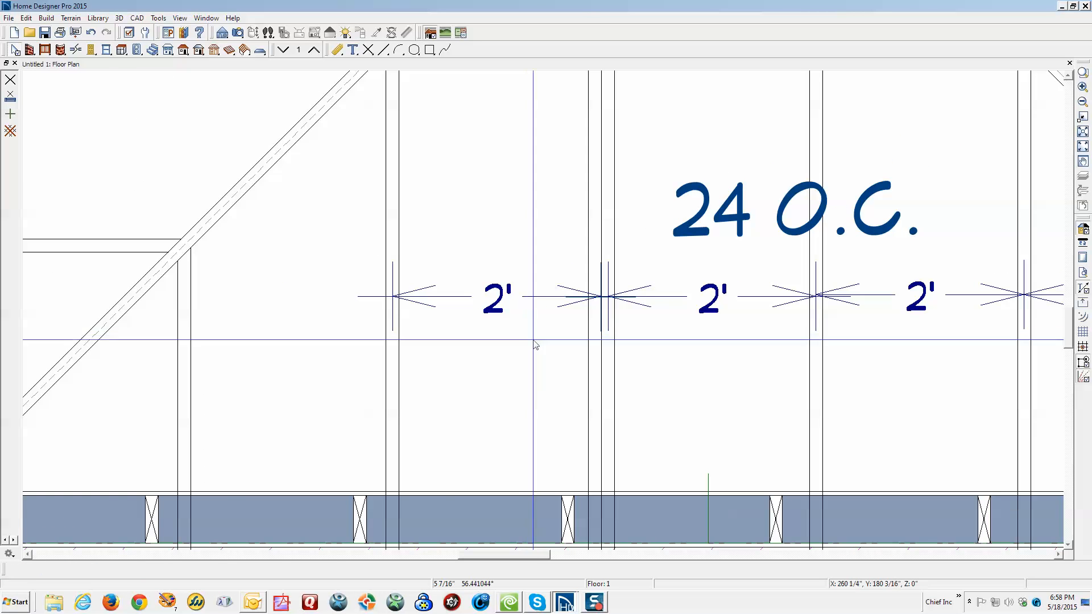
{"action": "scroll", "coordinate": [546, 335], "scroll_direction": "up", "scroll_amount": 1}
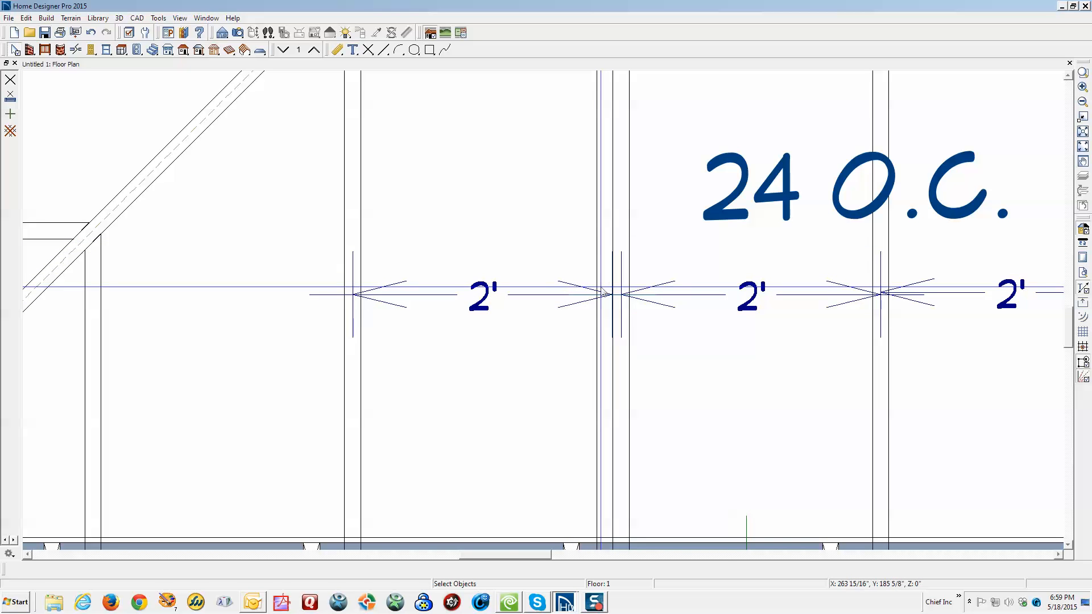
- Delete the left-hand member of the double rafter and move the point marker to the middle of the remaining rafter
{"action": "scroll", "coordinate": [439, 318], "scroll_direction": "down", "scroll_amount": 2}
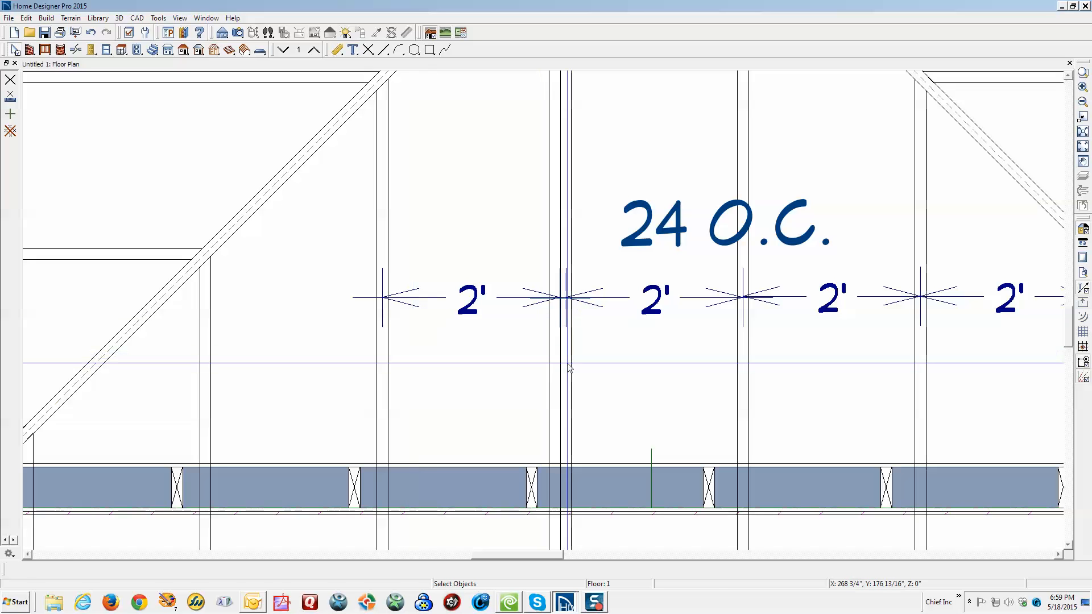
{"action": "left_click", "coordinate": [543, 431]}
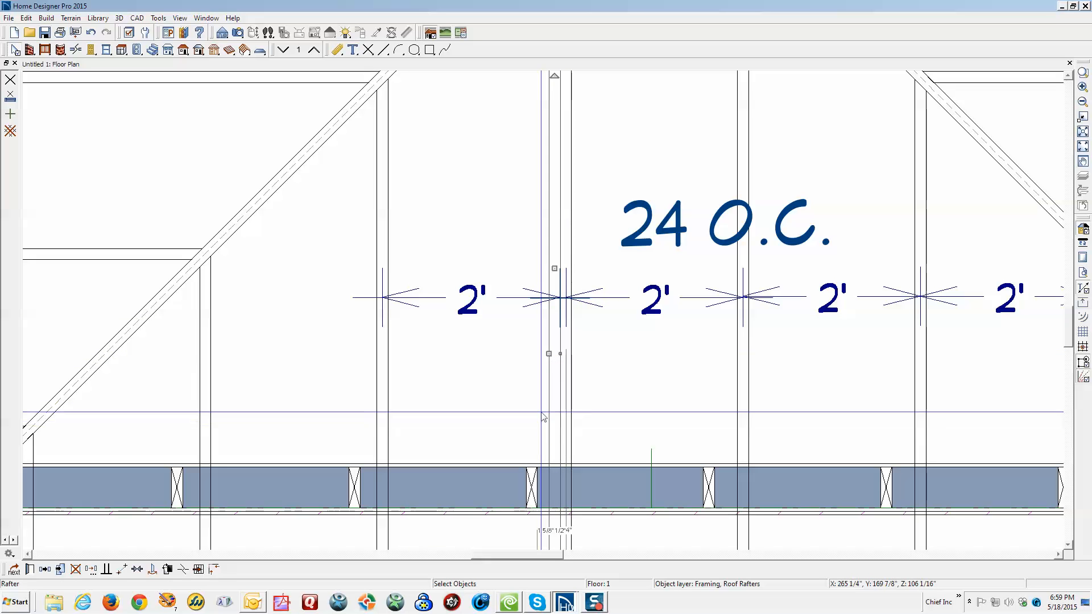
{"action": "left_click", "coordinate": [546, 302]}
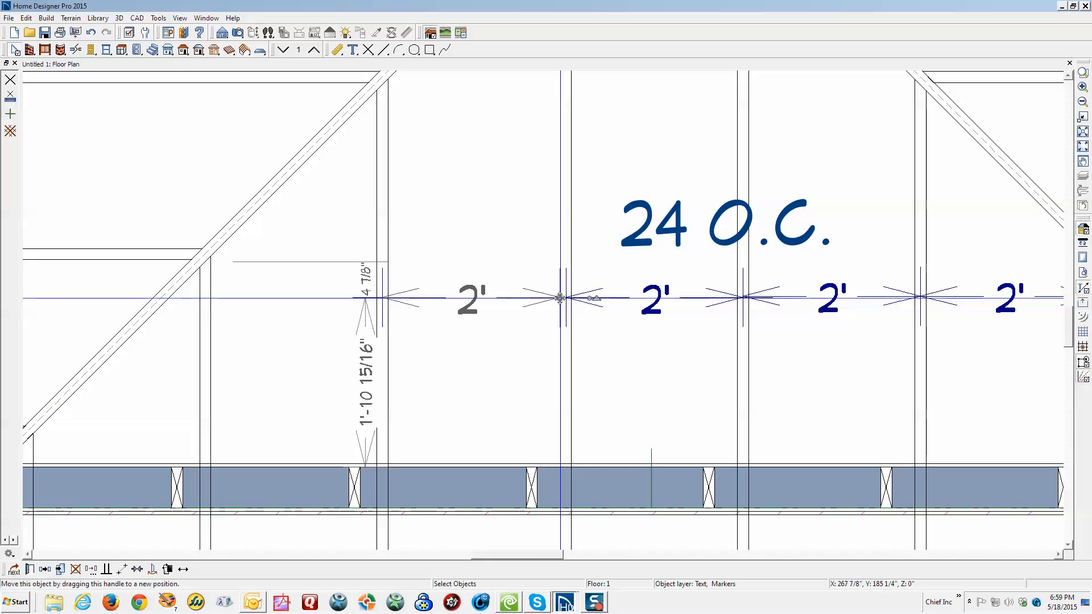
{"action": "left_click_drag", "start_coordinate": [560, 298], "coordinate": [571, 298]}
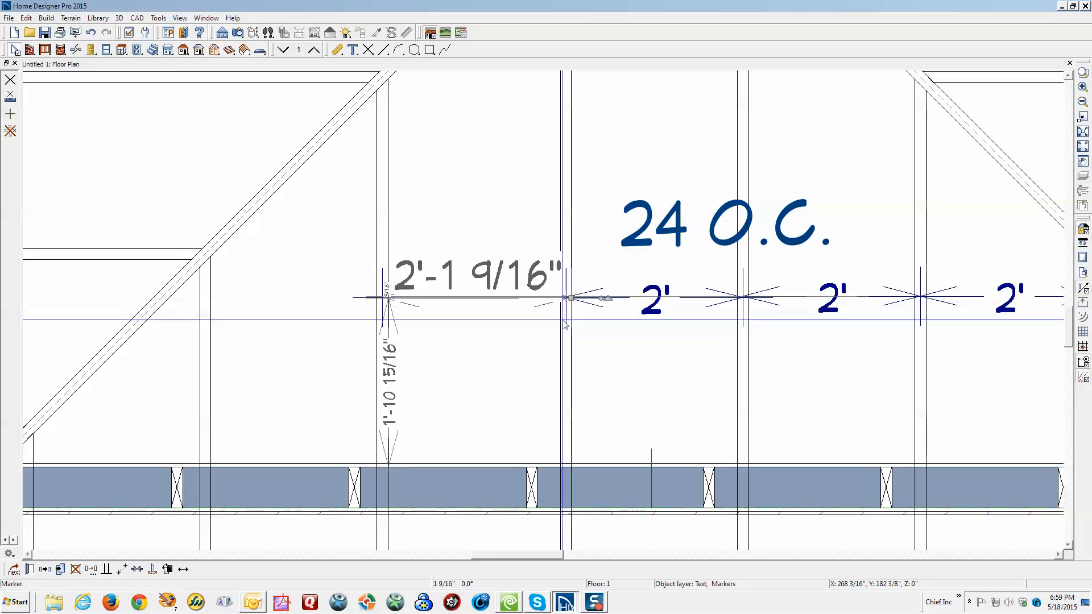
{"action": "left_click", "coordinate": [444, 323]}
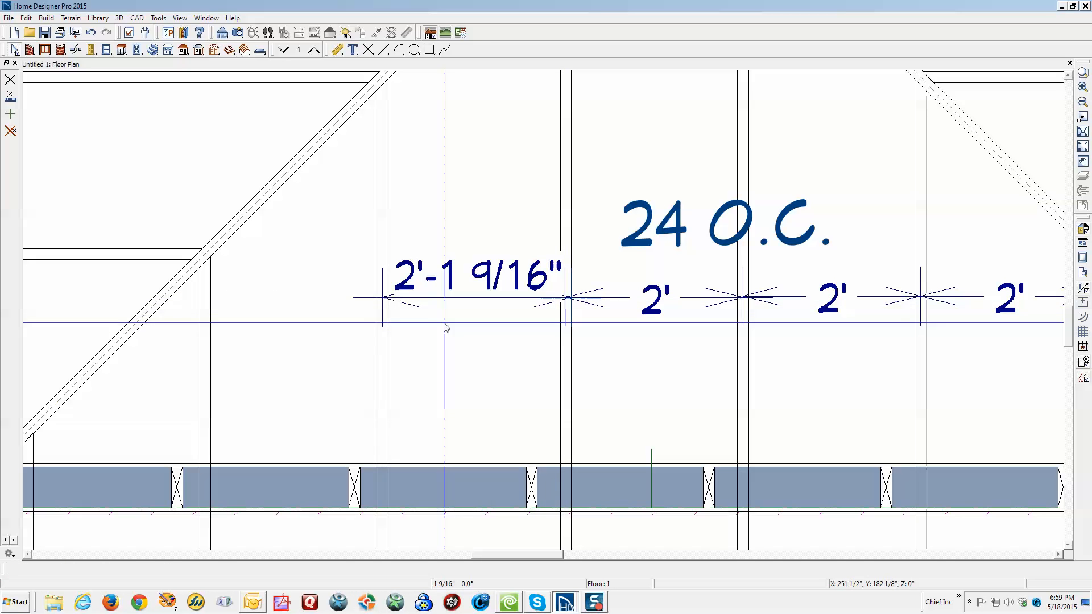
- Set the fourth dimension to 24 inches by repositioning the marker at its left end
{"action": "left_click", "coordinate": [385, 298]}
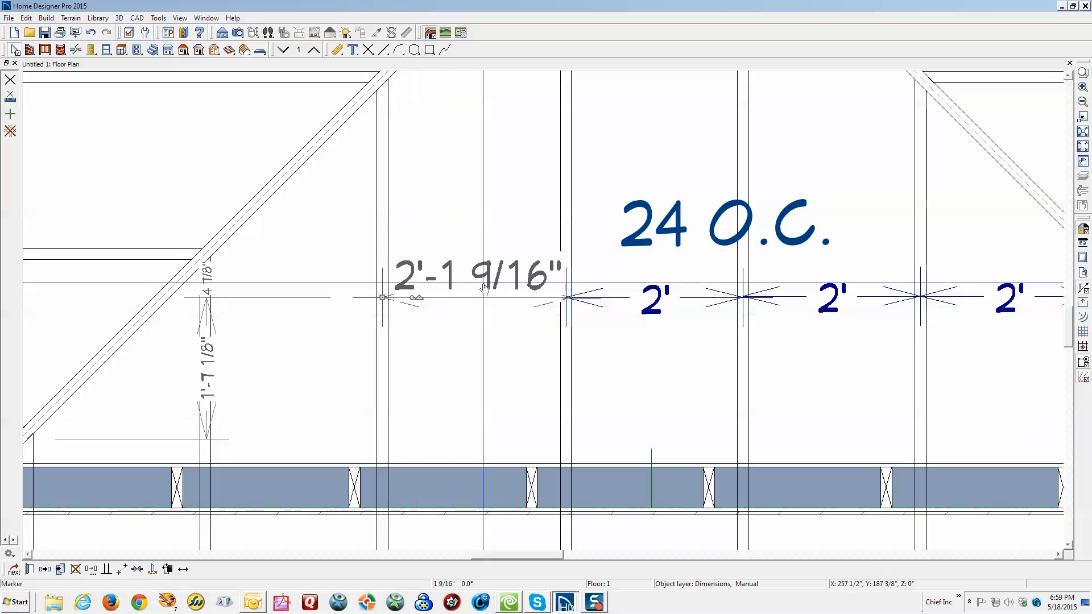
{"action": "left_click", "coordinate": [484, 303]}
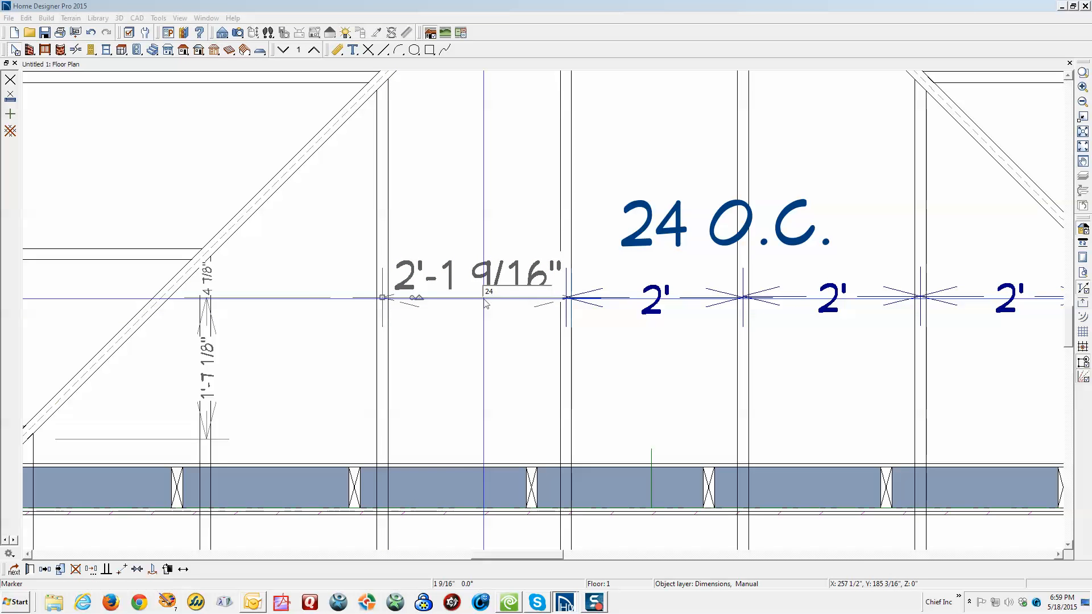
{"action": "key", "text": "Return"}
- Move the rafter beside the fourth dimension's left end 1 1/2" to the right, onto the dimension's end marker
{"action": "scroll", "coordinate": [466, 335], "scroll_direction": "down", "scroll_amount": 1}
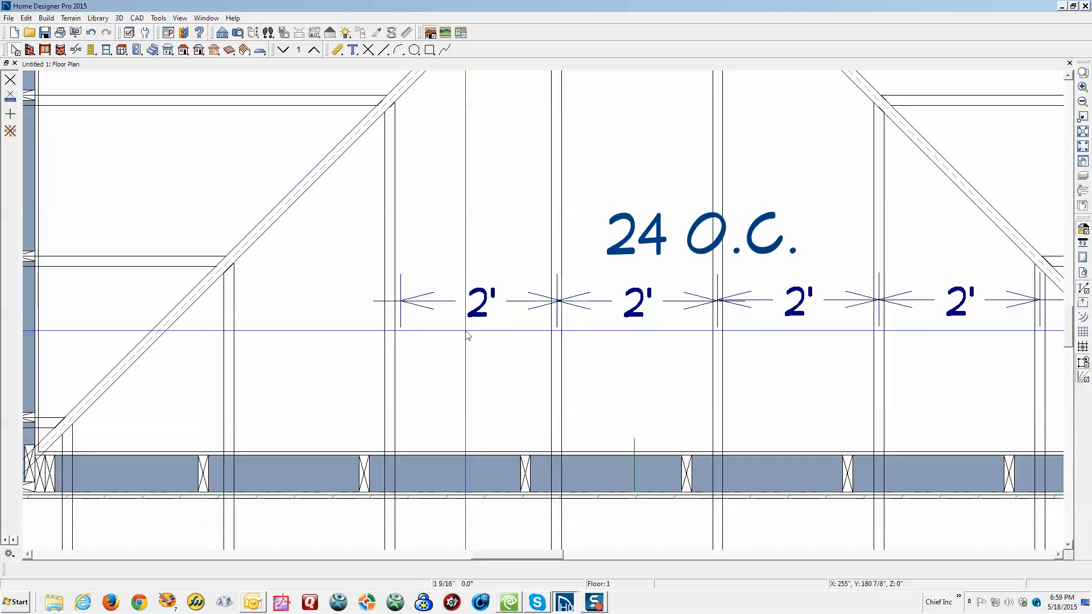
{"action": "scroll", "coordinate": [468, 335], "scroll_direction": "down", "scroll_amount": 1}
{"action": "scroll", "coordinate": [470, 317], "scroll_direction": "down", "scroll_amount": 1}
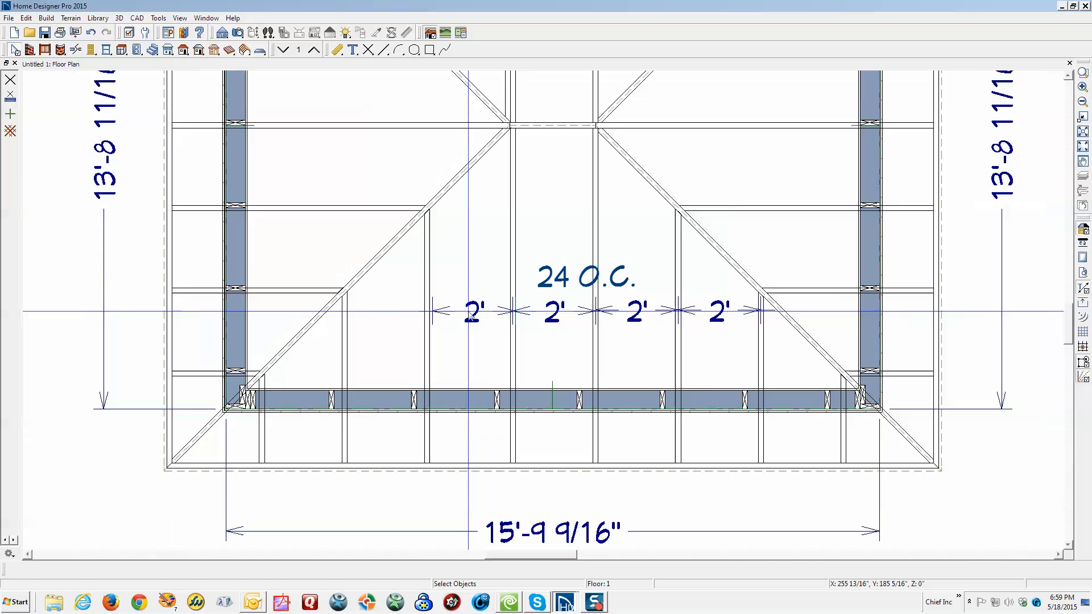
{"action": "scroll", "coordinate": [471, 317], "scroll_direction": "down", "scroll_amount": 1}
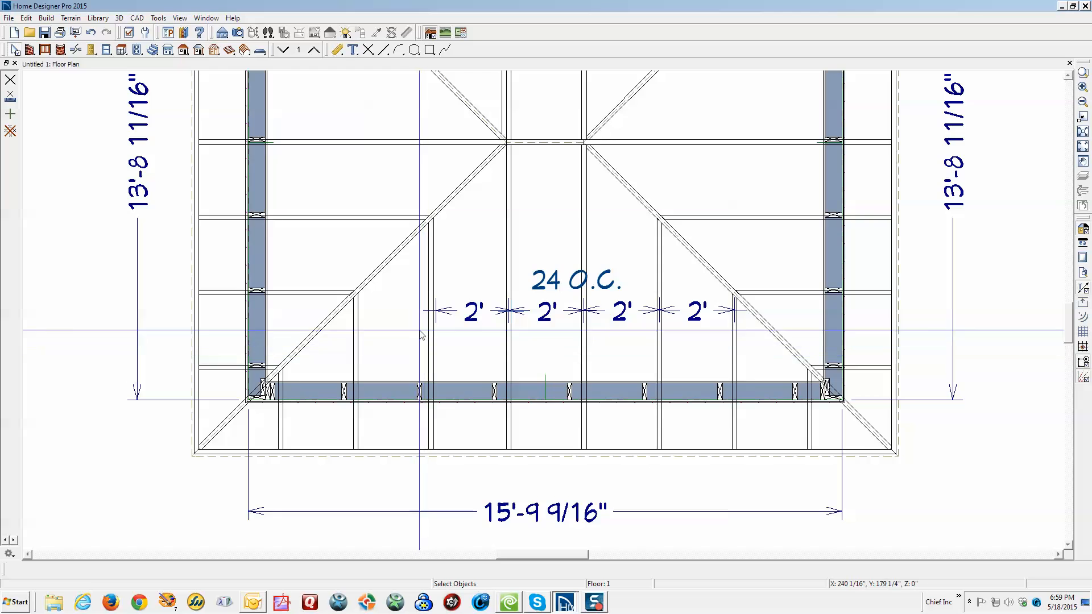
{"action": "scroll", "coordinate": [421, 335], "scroll_direction": "up", "scroll_amount": 1}
{"action": "scroll", "coordinate": [421, 335], "scroll_direction": "up", "scroll_amount": 1}
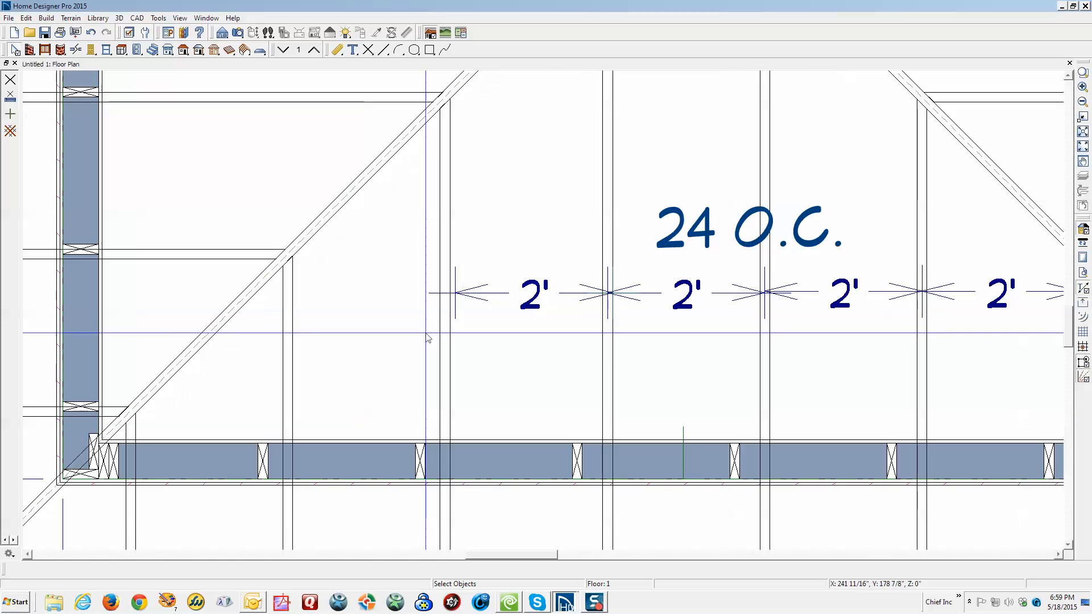
{"action": "left_click", "coordinate": [448, 343]}
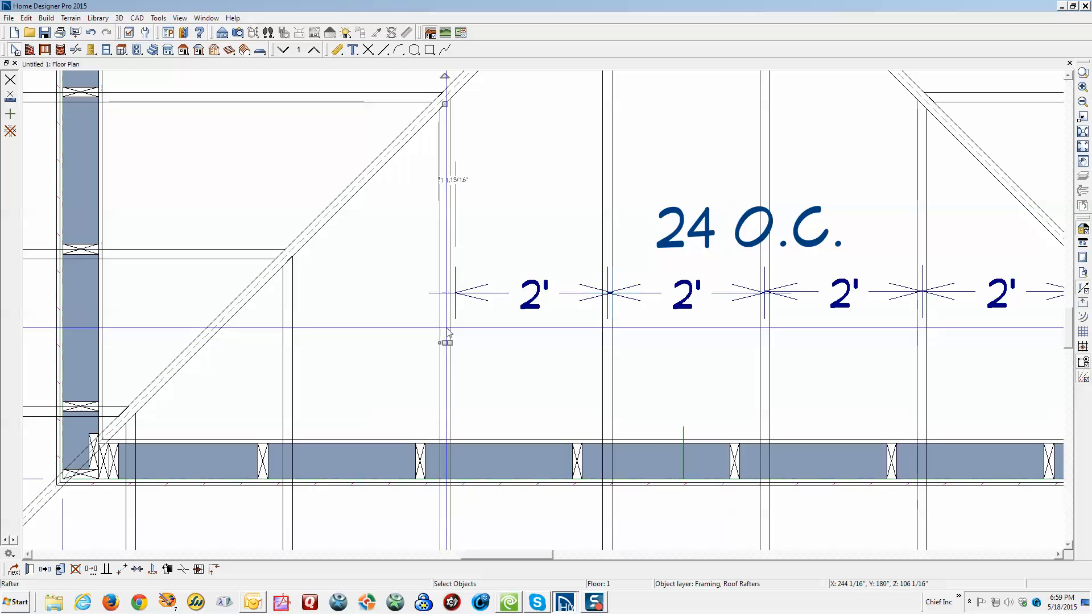
{"action": "scroll", "coordinate": [446, 307], "scroll_direction": "up", "scroll_amount": 3}
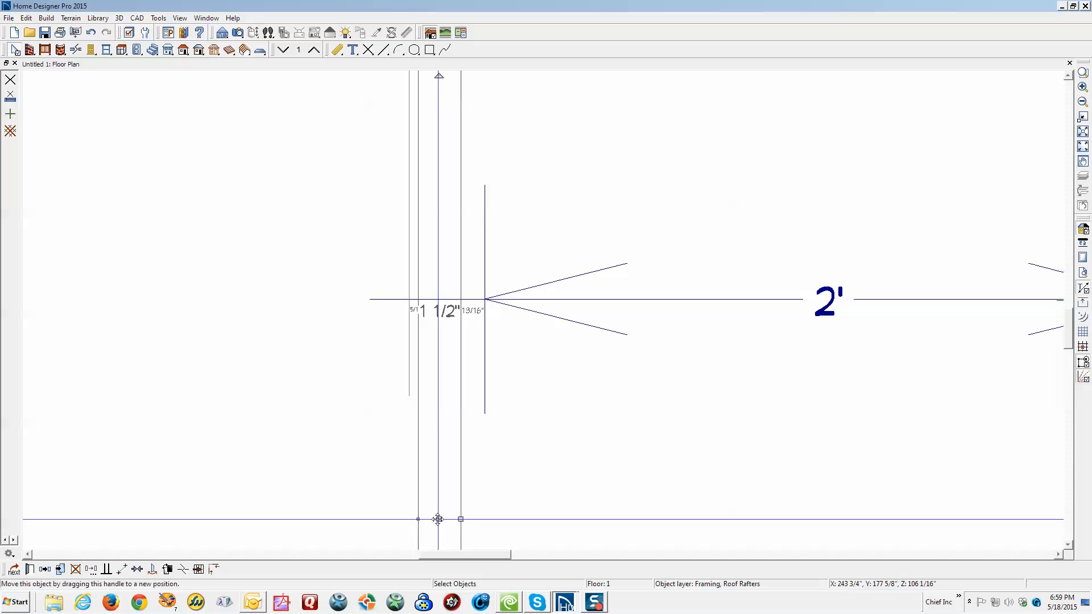
{"action": "left_click_drag", "start_coordinate": [437, 519], "coordinate": [482, 520]}
{"action": "left_click", "coordinate": [526, 435]}
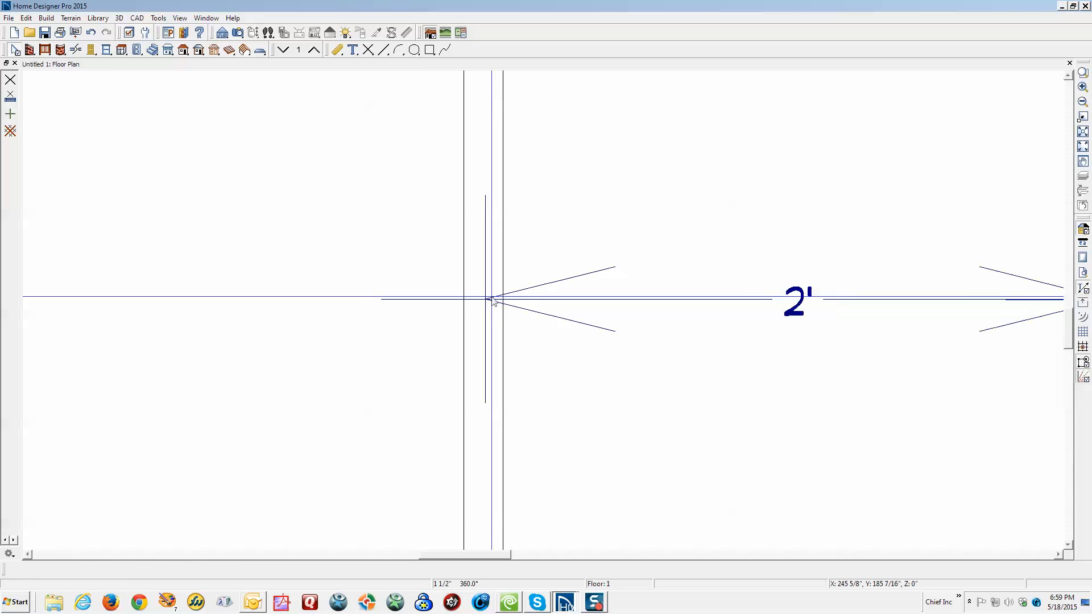
- Extend the upper end of the moved rafter until it meets the diagonal hip rafter
{"action": "scroll", "coordinate": [492, 299], "scroll_direction": "down", "scroll_amount": 6}
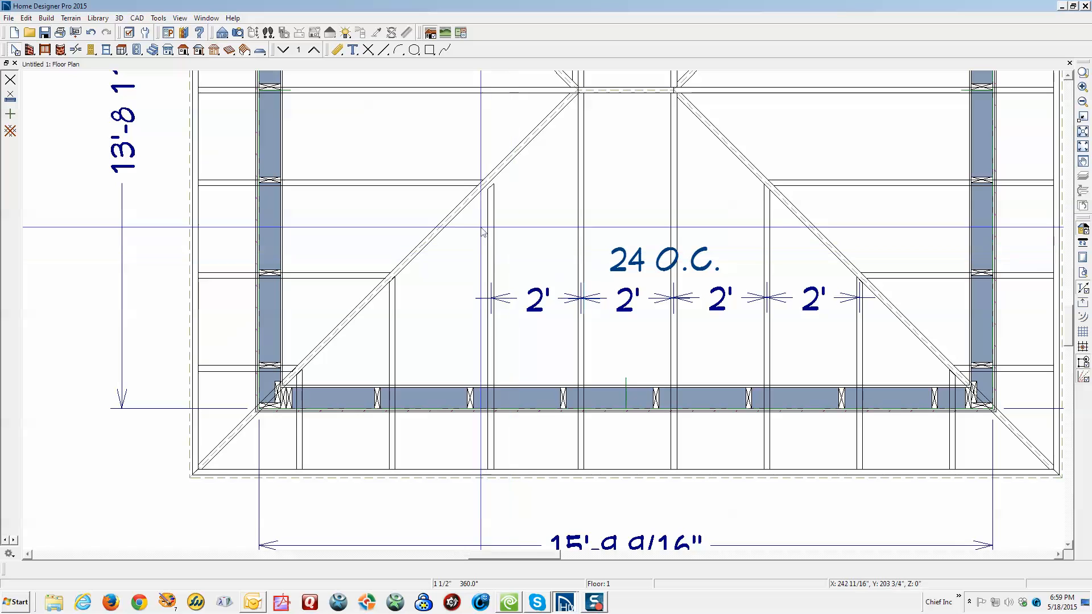
{"action": "left_click", "coordinate": [504, 165]}
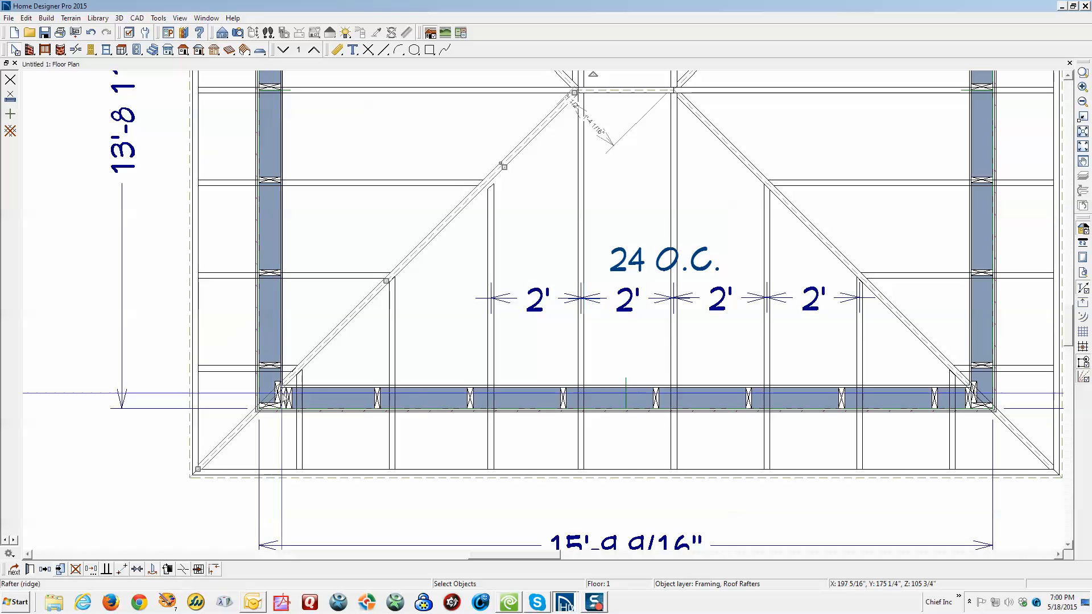
{"action": "left_click", "coordinate": [463, 146]}
{"action": "scroll", "coordinate": [475, 148], "scroll_direction": "up", "scroll_amount": 11}
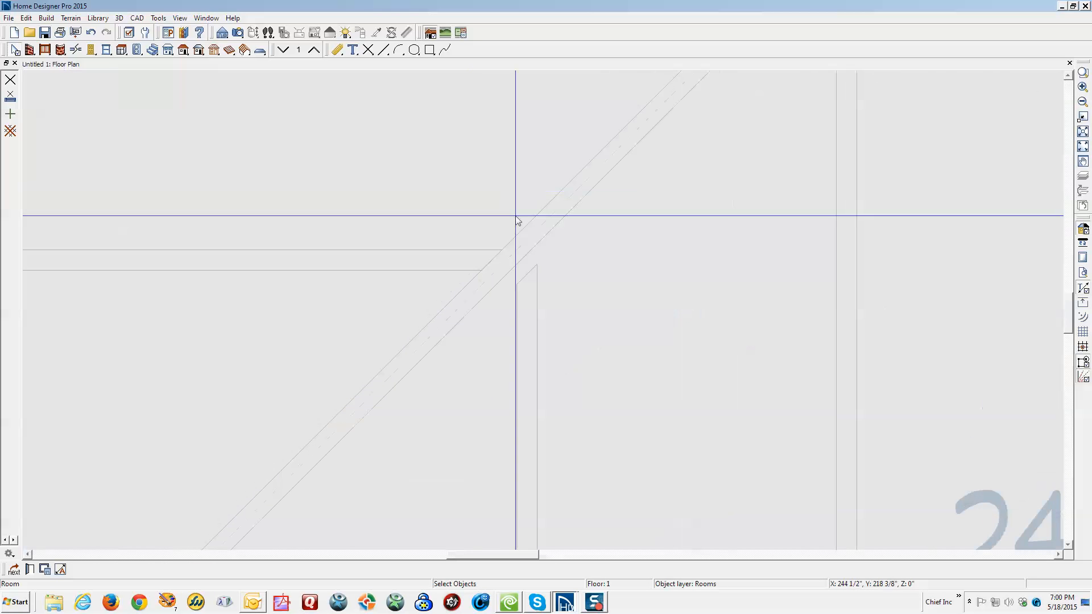
{"action": "left_click", "coordinate": [527, 287]}
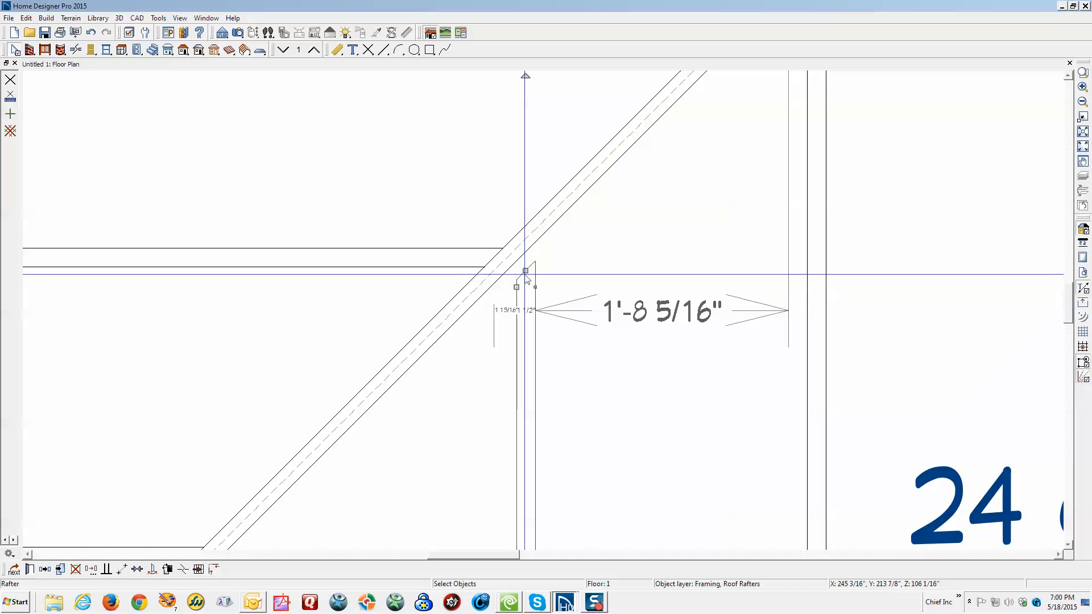
{"action": "left_click_drag", "start_coordinate": [523, 273], "coordinate": [522, 252]}
{"action": "scroll", "coordinate": [546, 276], "scroll_direction": "down", "scroll_amount": 5}
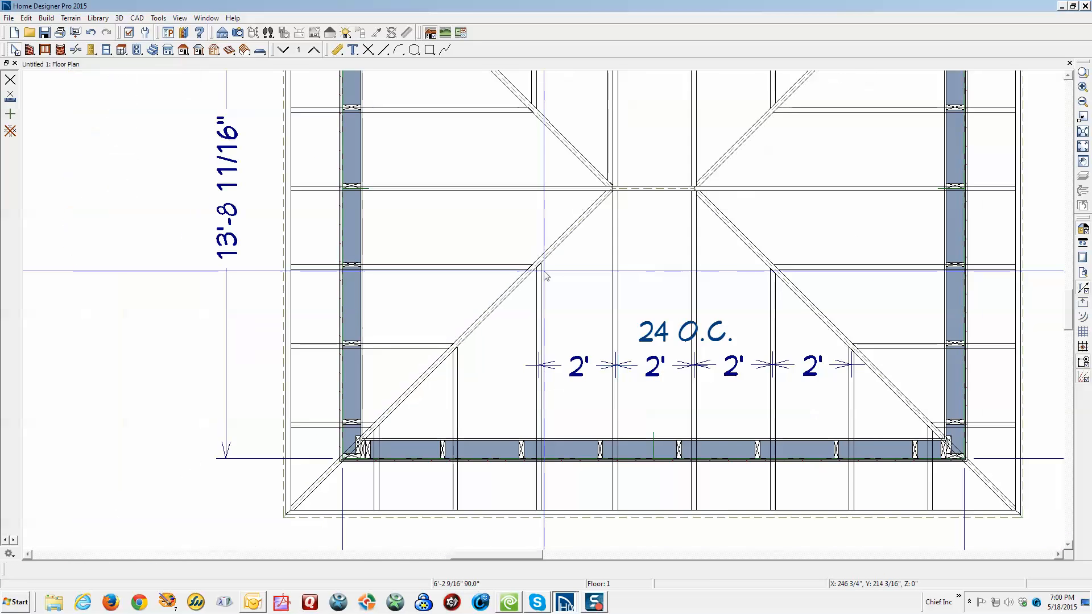
{"action": "scroll", "coordinate": [546, 276], "scroll_direction": "down", "scroll_amount": 3}
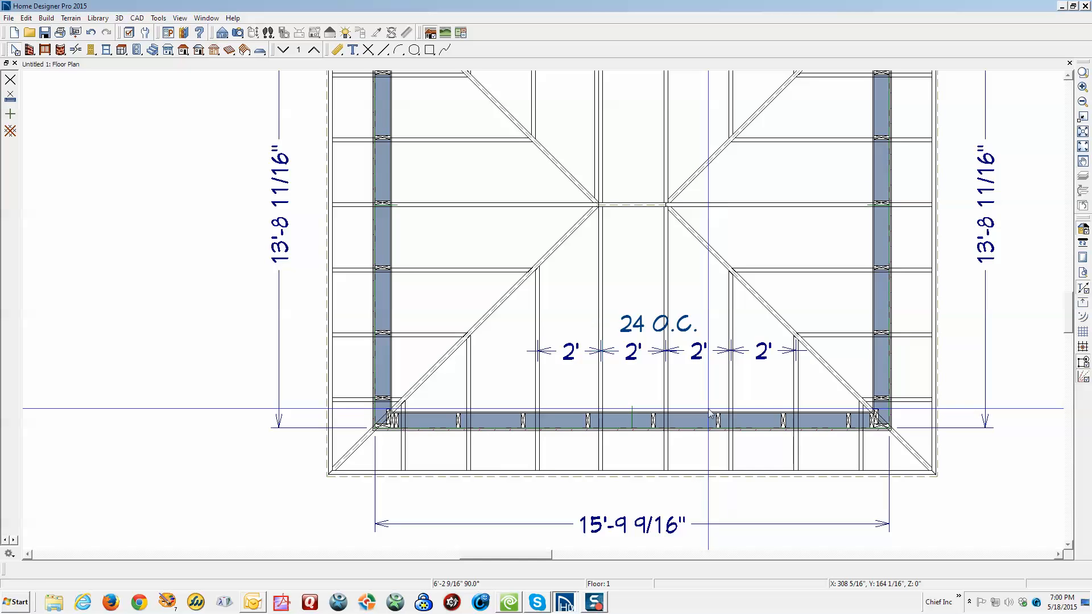
{"action": "left_click", "coordinate": [640, 337]}
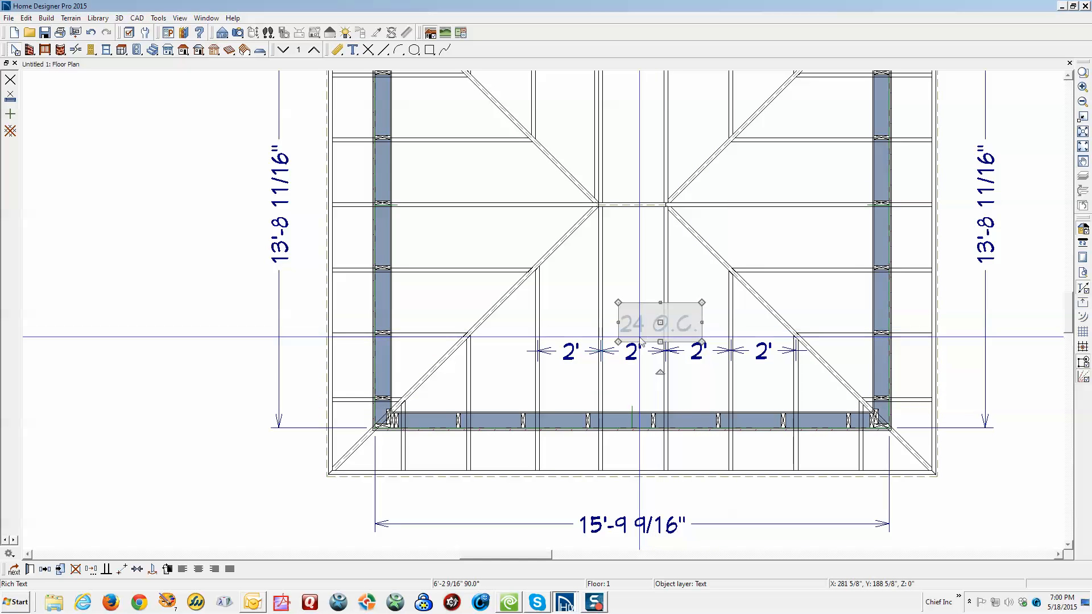
{"action": "left_click", "coordinate": [559, 347]}
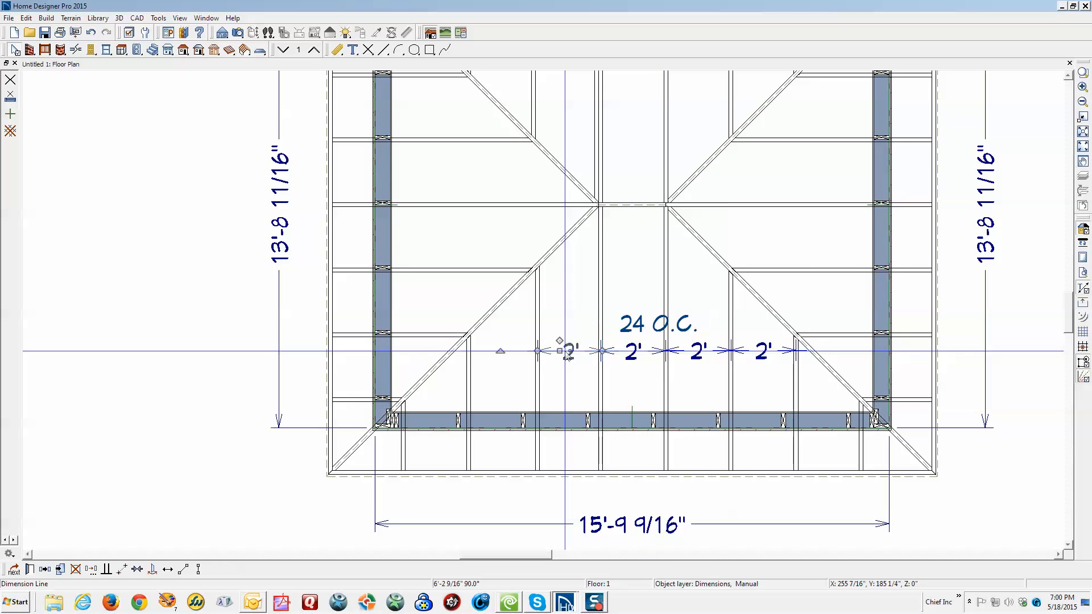
{"action": "left_click", "coordinate": [582, 389]}
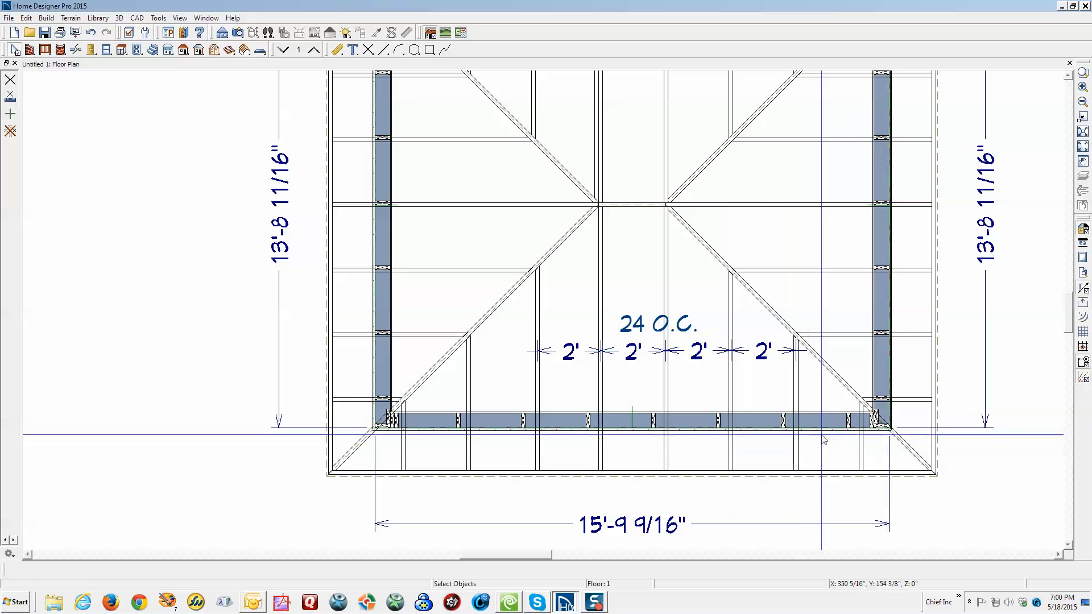
- Rotate the lengthwise stud in the lower-right wall corner by 90 degrees and move it against the right wall's end stud
{"action": "scroll", "coordinate": [892, 427], "scroll_direction": "up", "scroll_amount": 5}
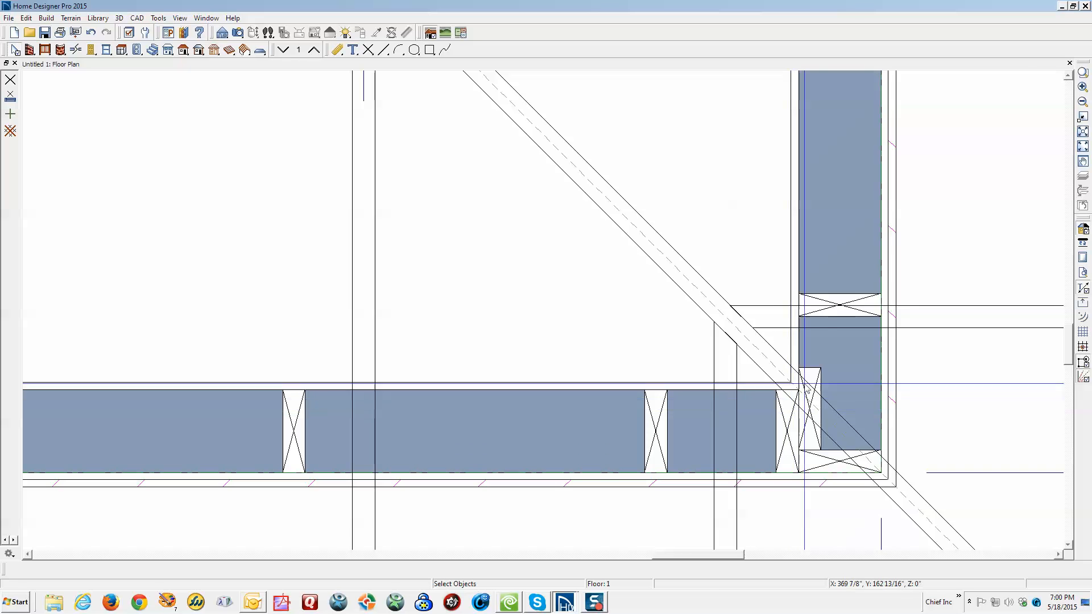
{"action": "left_click", "coordinate": [821, 381]}
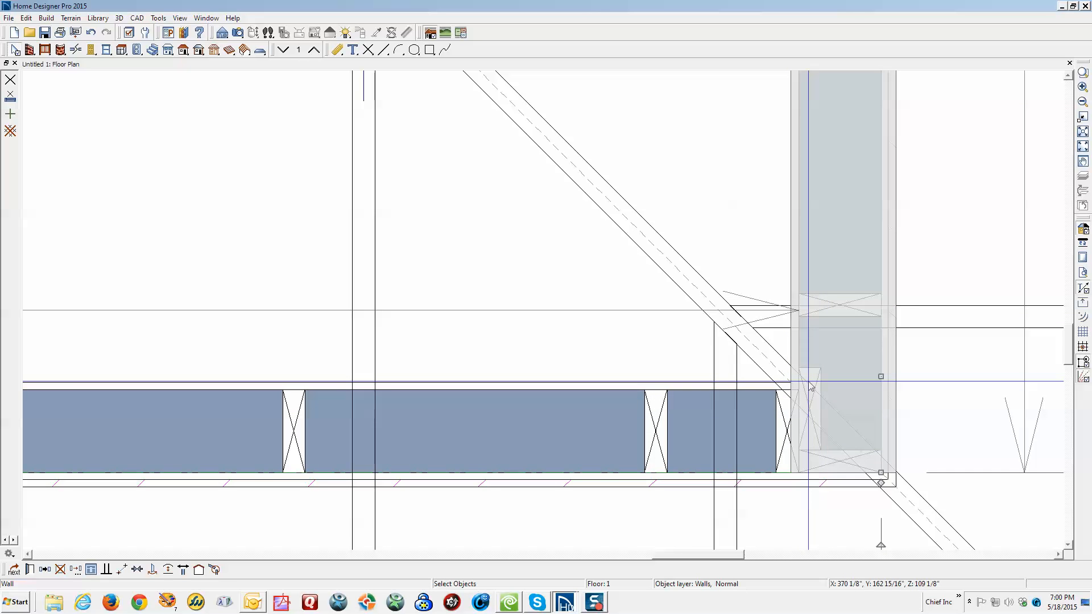
{"action": "left_click", "coordinate": [803, 398]}
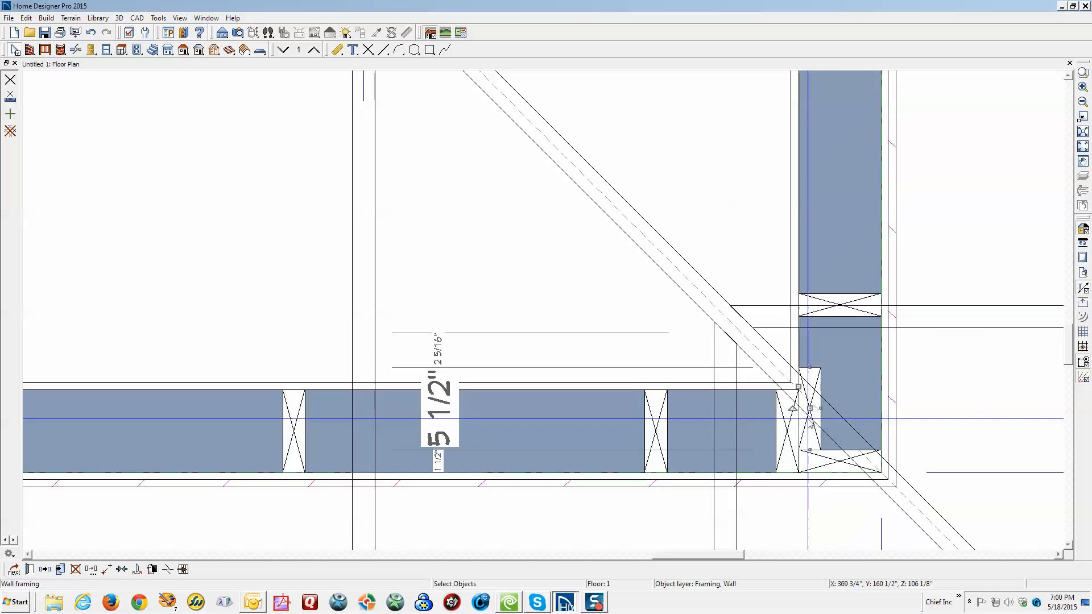
{"action": "left_click_drag", "start_coordinate": [790, 410], "coordinate": [807, 363]}
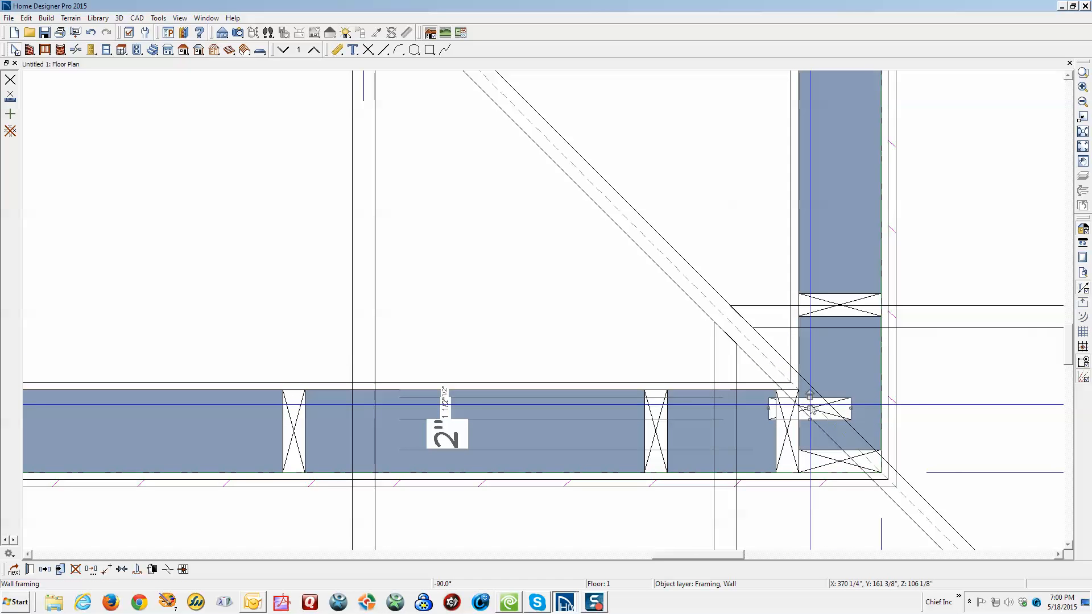
{"action": "left_click_drag", "start_coordinate": [810, 409], "coordinate": [811, 439]}
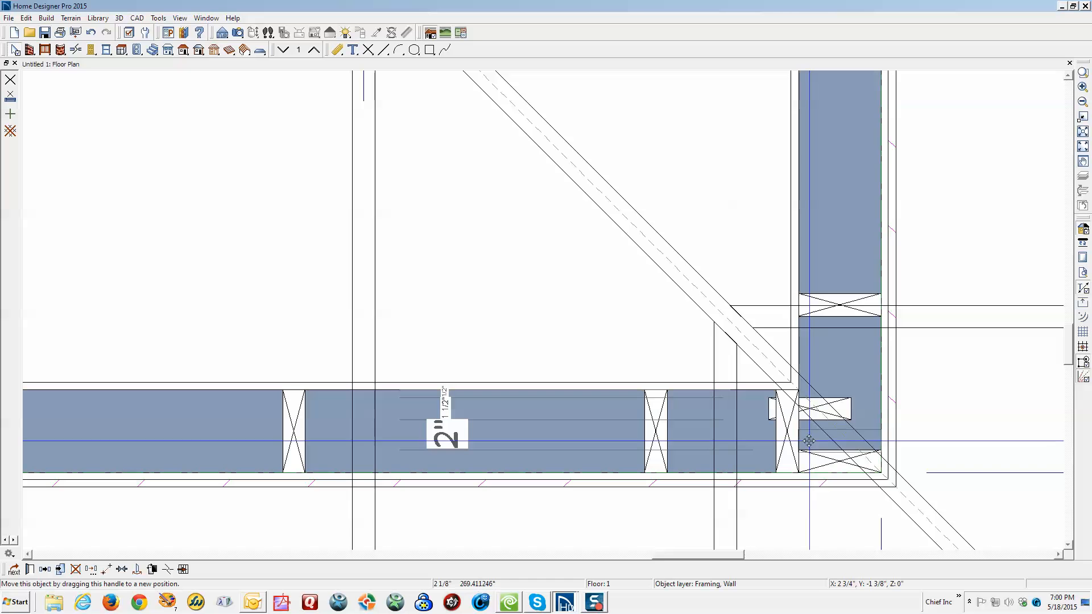
{"action": "left_click_drag", "start_coordinate": [809, 438], "coordinate": [810, 439]}
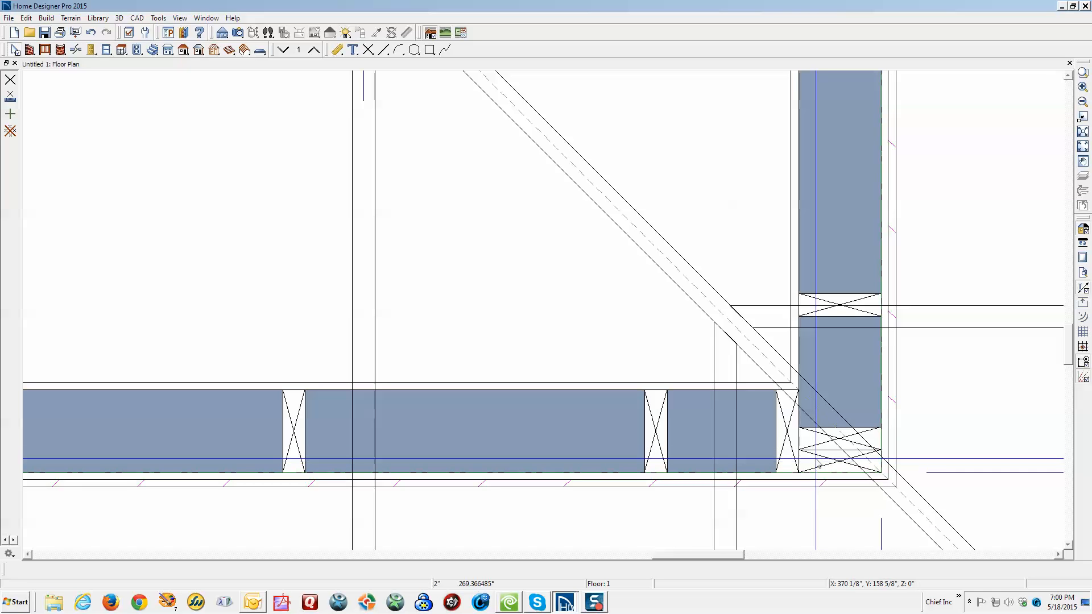
{"action": "scroll", "coordinate": [818, 398], "scroll_direction": "down", "scroll_amount": 5}
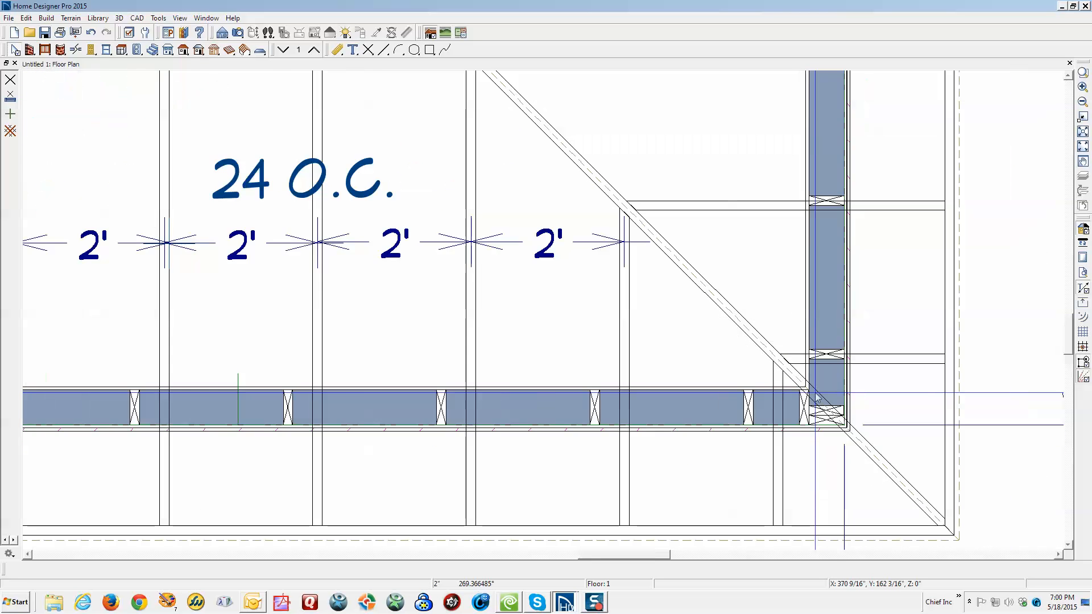
{"action": "scroll", "coordinate": [809, 396], "scroll_direction": "down", "scroll_amount": 2}
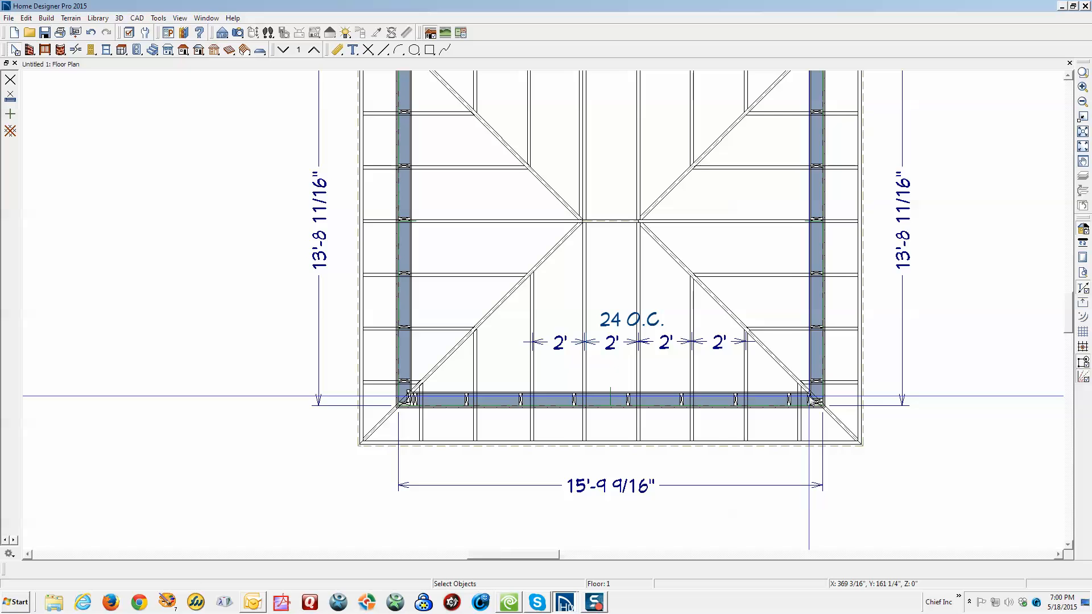
- Copy the "24 O.C." note to the eave area below the bottom wall and delete the copy
{"action": "scroll", "coordinate": [611, 457], "scroll_direction": "up", "scroll_amount": 5}
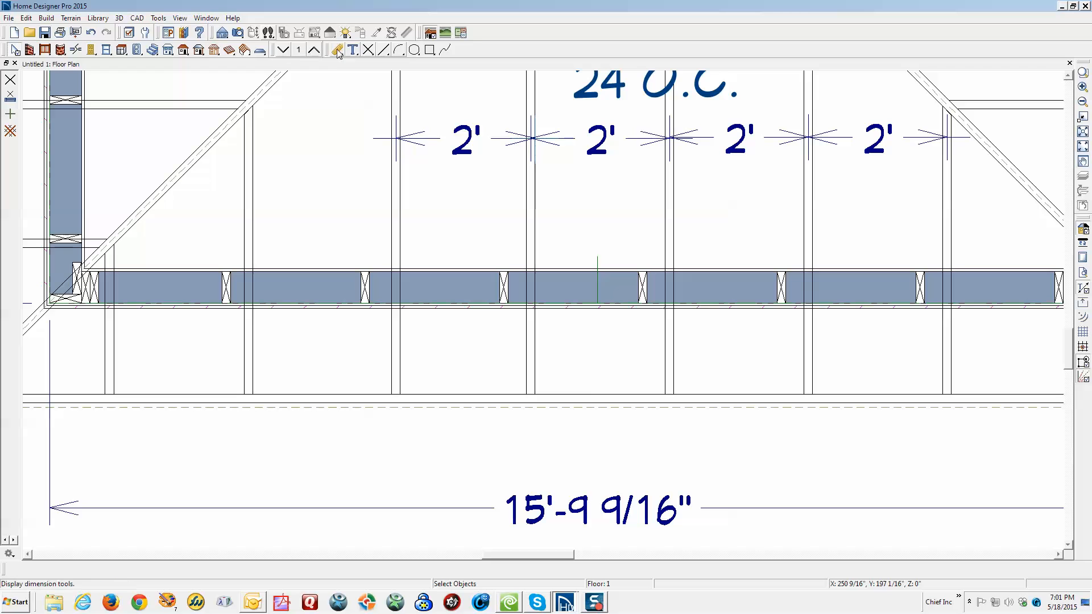
{"action": "right_click", "coordinate": [624, 95]}
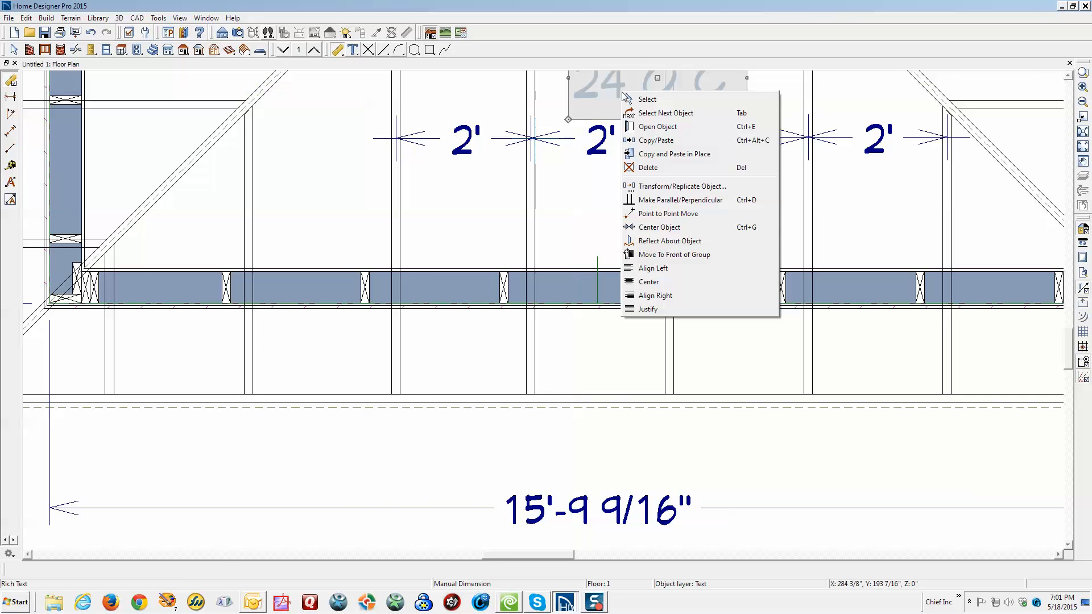
{"action": "left_click", "coordinate": [648, 140]}
{"action": "left_click_drag", "start_coordinate": [659, 78], "coordinate": [607, 349]}
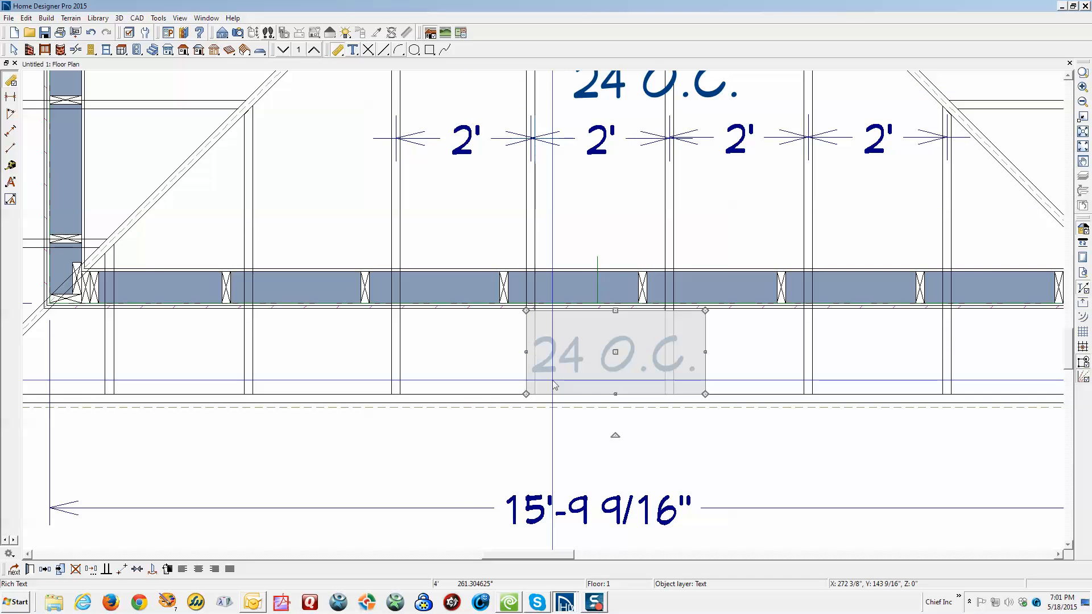
{"action": "key", "text": "Delete"}
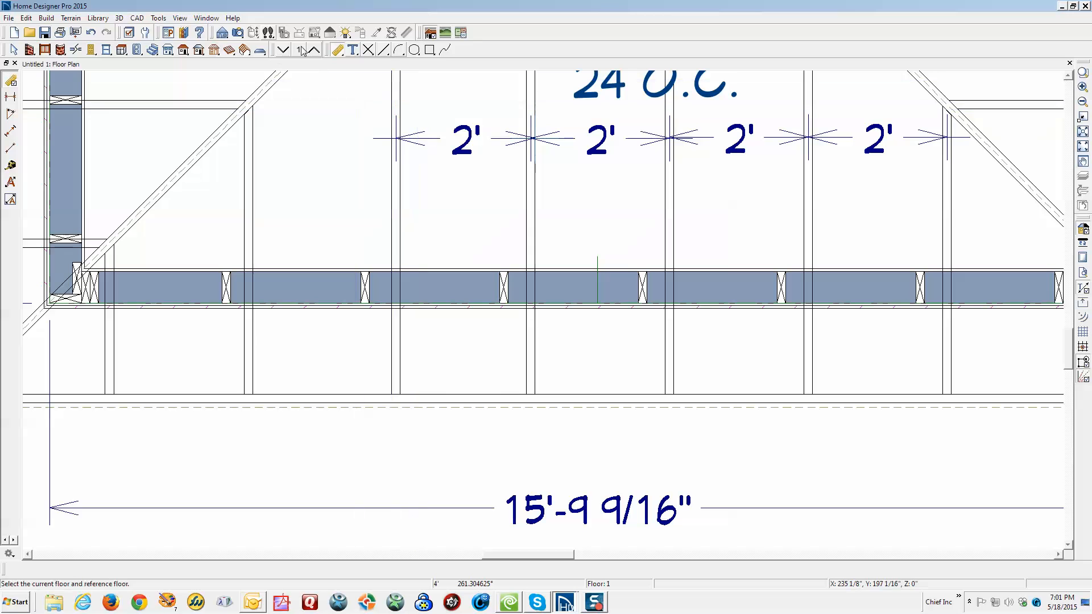
- Add point-to-point dimensions below the bottom wall from the third stud's centre to the fourth and fifth studs' centres
{"action": "left_click", "coordinate": [11, 150]}
{"action": "scroll", "coordinate": [316, 292], "scroll_direction": "up", "scroll_amount": 4}
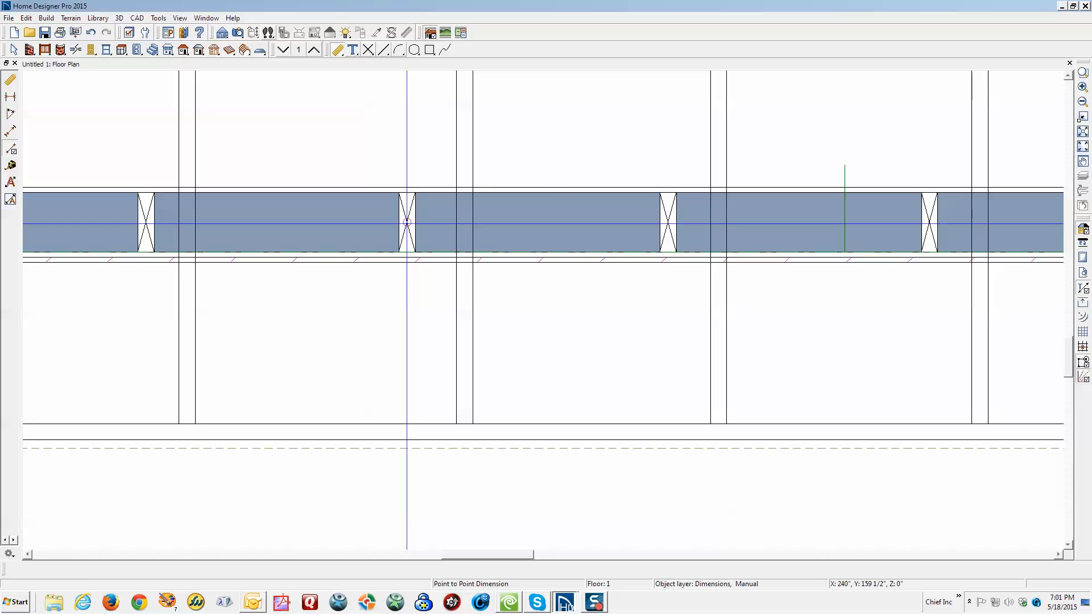
{"action": "left_click_drag", "start_coordinate": [406, 222], "coordinate": [638, 316]}
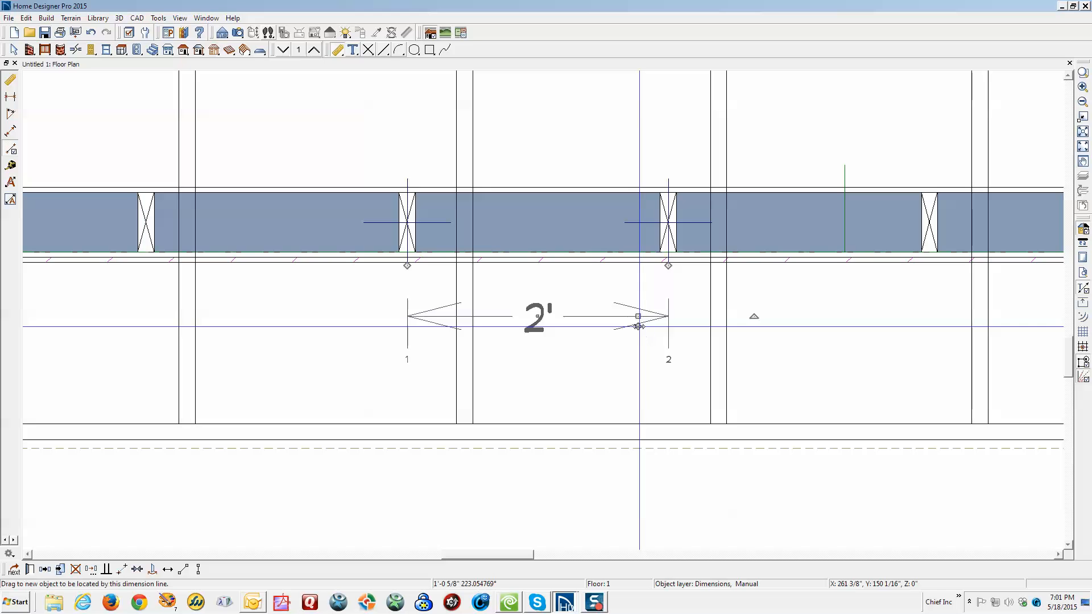
{"action": "key", "text": "Escape"}
{"action": "left_click_drag", "start_coordinate": [756, 295], "coordinate": [929, 221]}
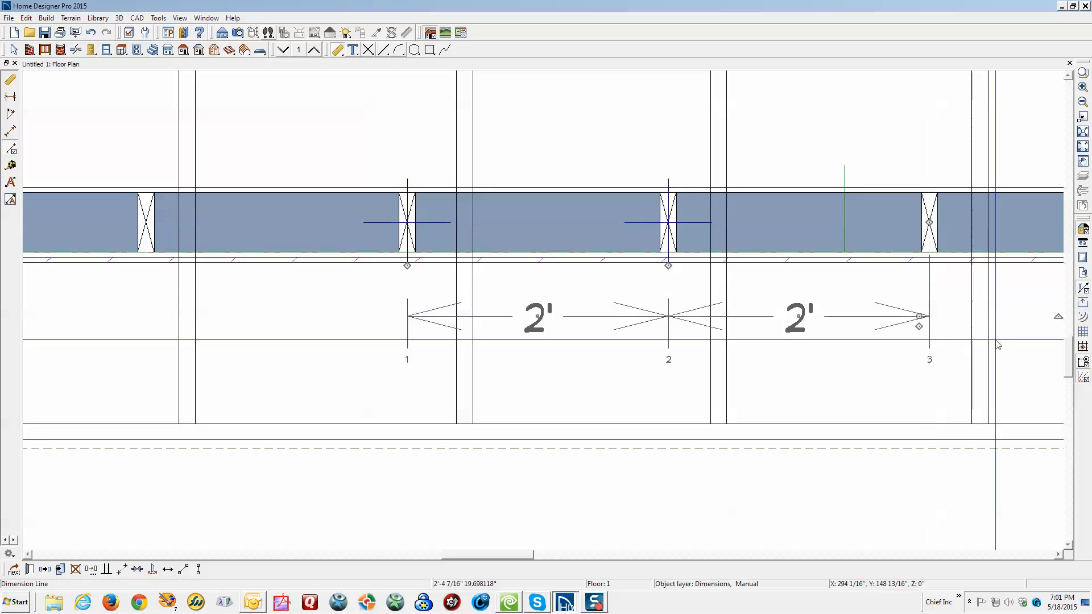
{"action": "scroll", "coordinate": [964, 354], "scroll_direction": "down", "scroll_amount": 1}
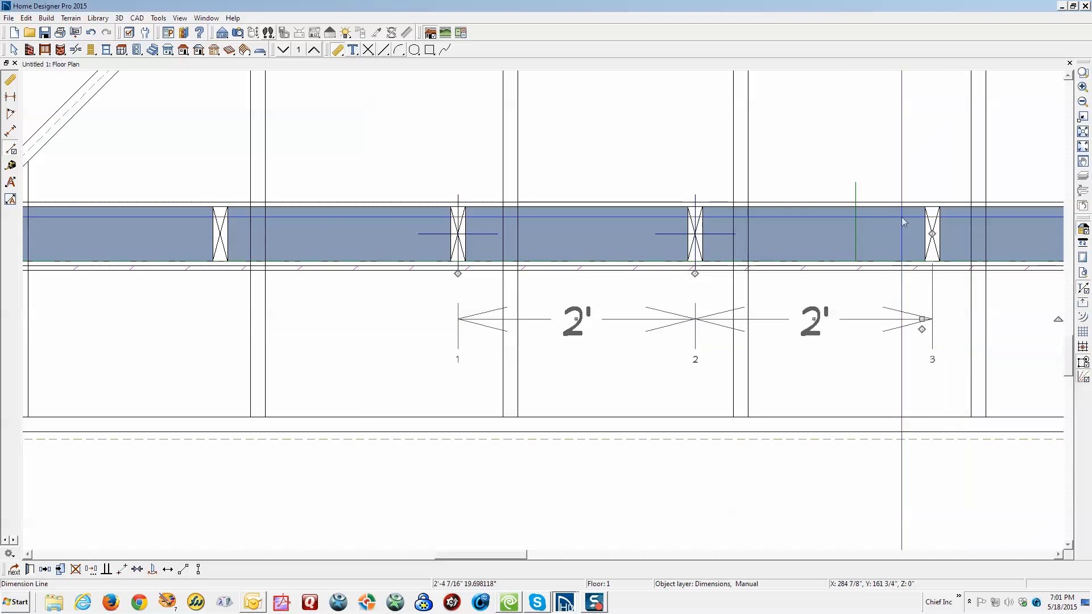
- Extend the wall stud dimension string to the next stud on the right and snap its end marker to the stud's centre
{"action": "left_click", "coordinate": [1059, 555]}
{"action": "left_click", "coordinate": [1061, 558]}
{"action": "left_click", "coordinate": [1061, 557]}
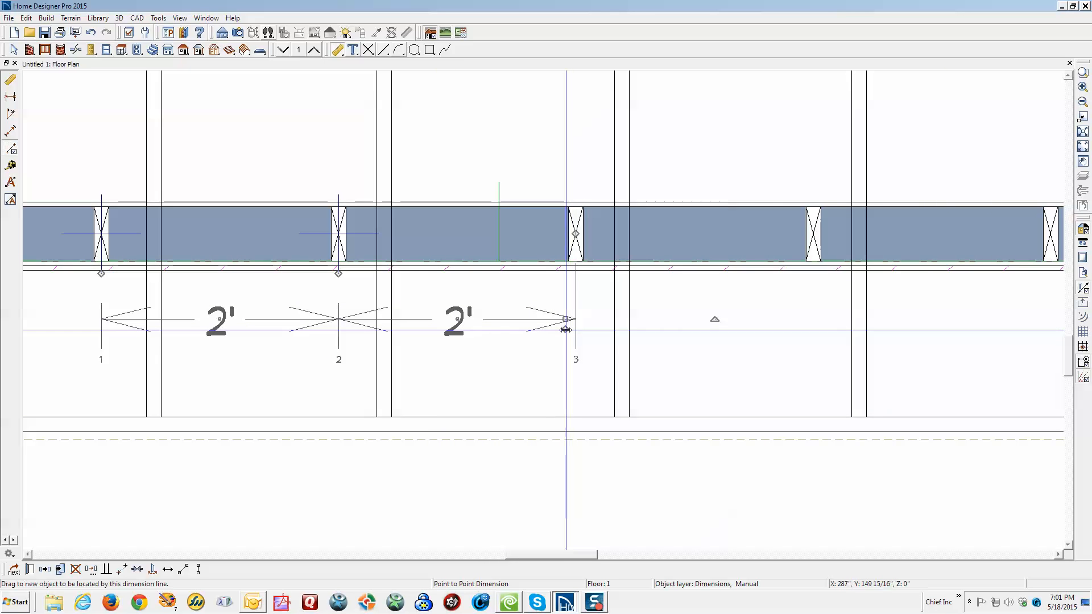
{"action": "left_click_drag", "start_coordinate": [570, 330], "coordinate": [813, 234]}
{"action": "scroll", "coordinate": [825, 246], "scroll_direction": "up", "scroll_amount": 3}
{"action": "scroll", "coordinate": [822, 267], "scroll_direction": "up", "scroll_amount": 2}
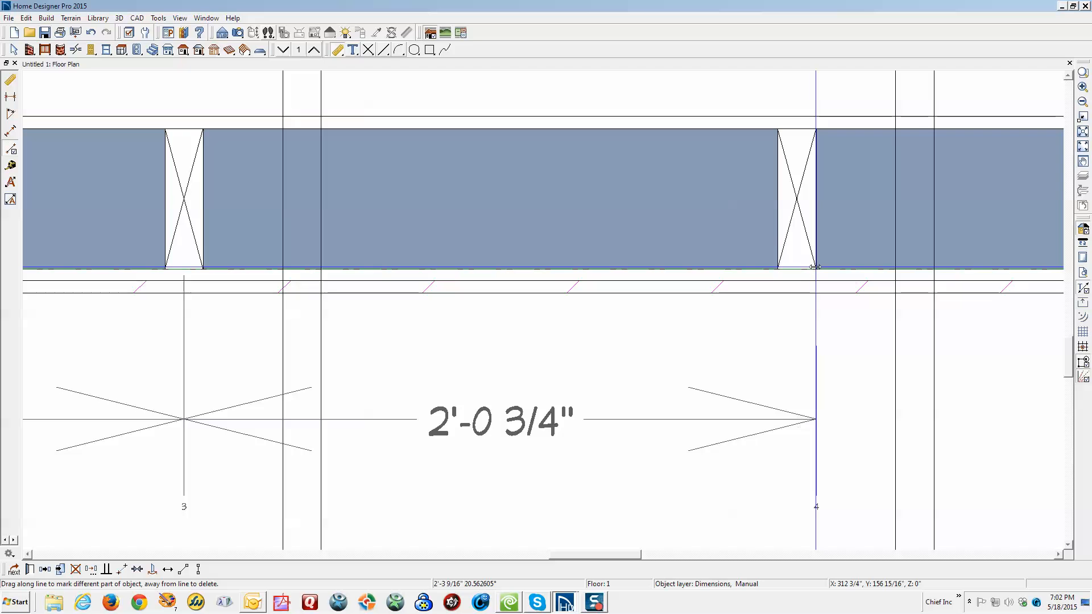
{"action": "left_click_drag", "start_coordinate": [816, 267], "coordinate": [796, 198]}
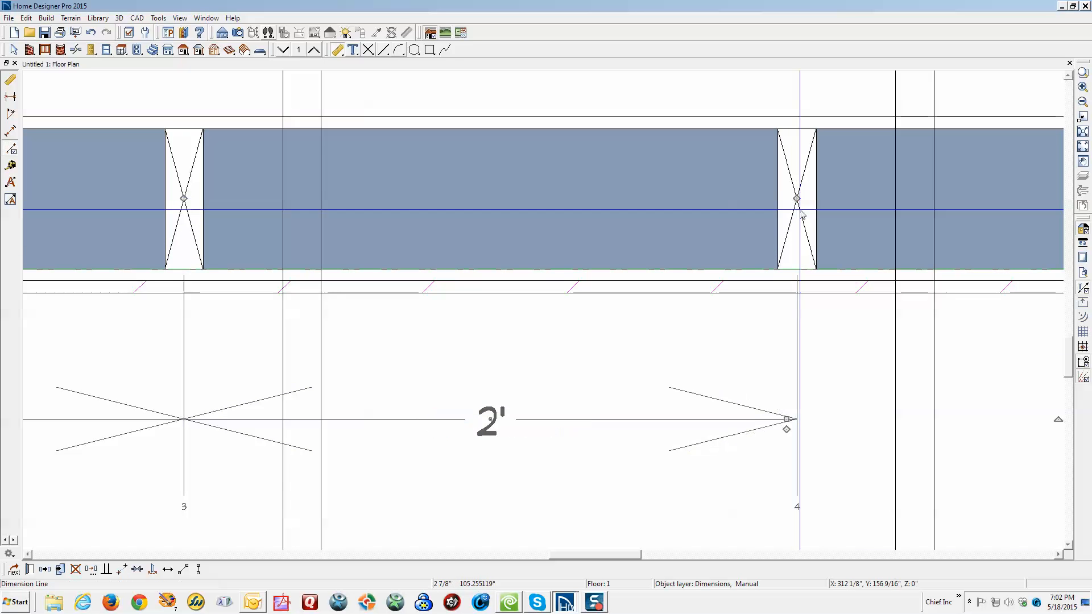
{"action": "left_click", "coordinate": [639, 405]}
- Add a fourth stud spacing to the bottom wall's dimension string, with its end marker at the centre of the seventh stud
{"action": "scroll", "coordinate": [626, 401], "scroll_direction": "down", "scroll_amount": 2}
{"action": "scroll", "coordinate": [606, 397], "scroll_direction": "down", "scroll_amount": 1}
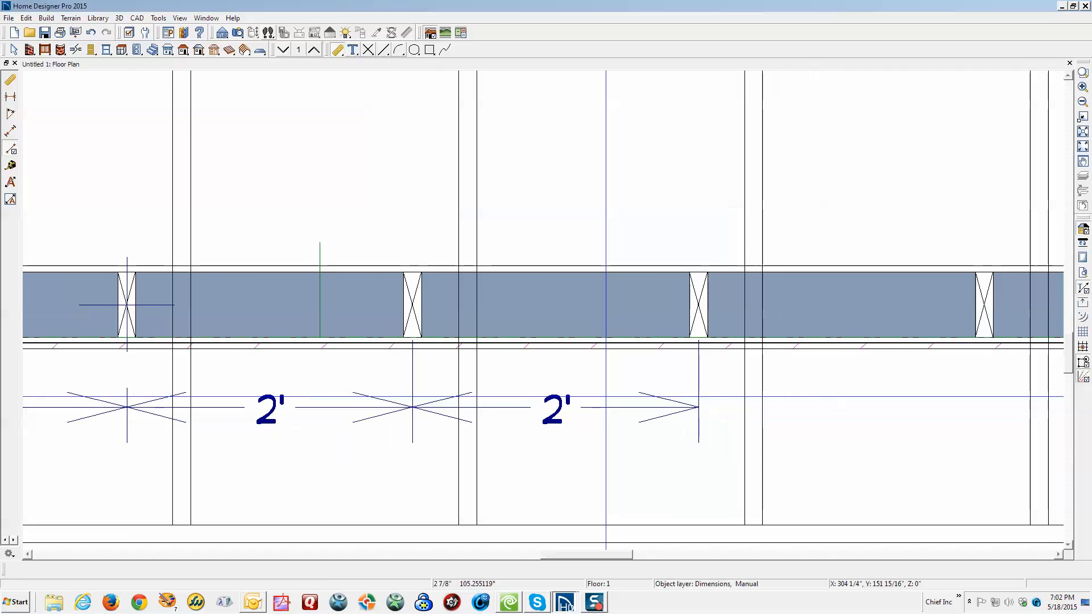
{"action": "left_click", "coordinate": [656, 411]}
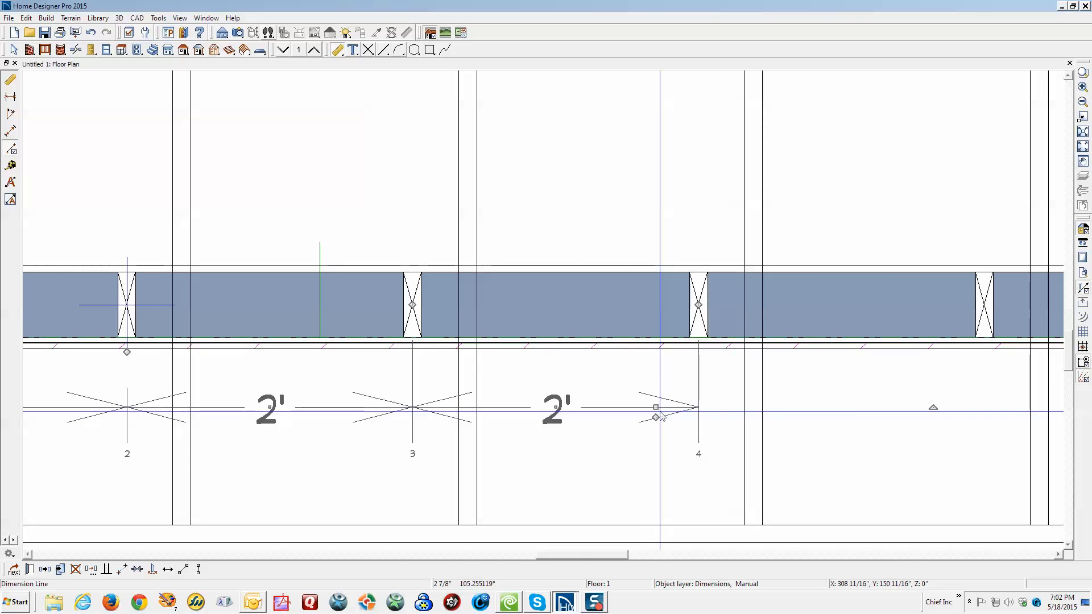
{"action": "left_click_drag", "start_coordinate": [657, 417], "coordinate": [984, 313]}
{"action": "scroll", "coordinate": [1004, 392], "scroll_direction": "up", "scroll_amount": 4}
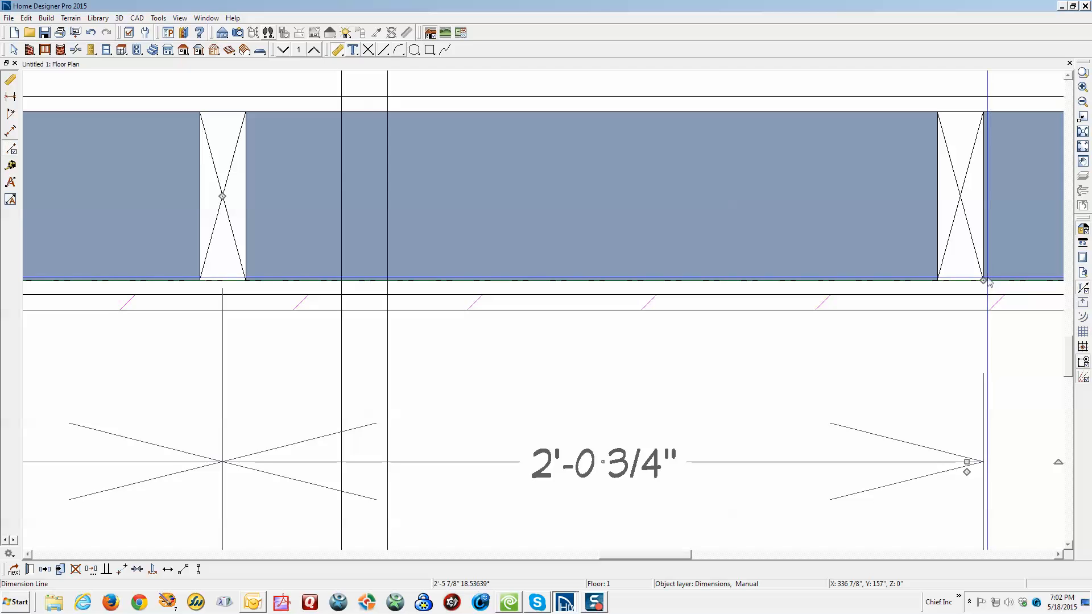
{"action": "left_click_drag", "start_coordinate": [986, 280], "coordinate": [960, 197]}
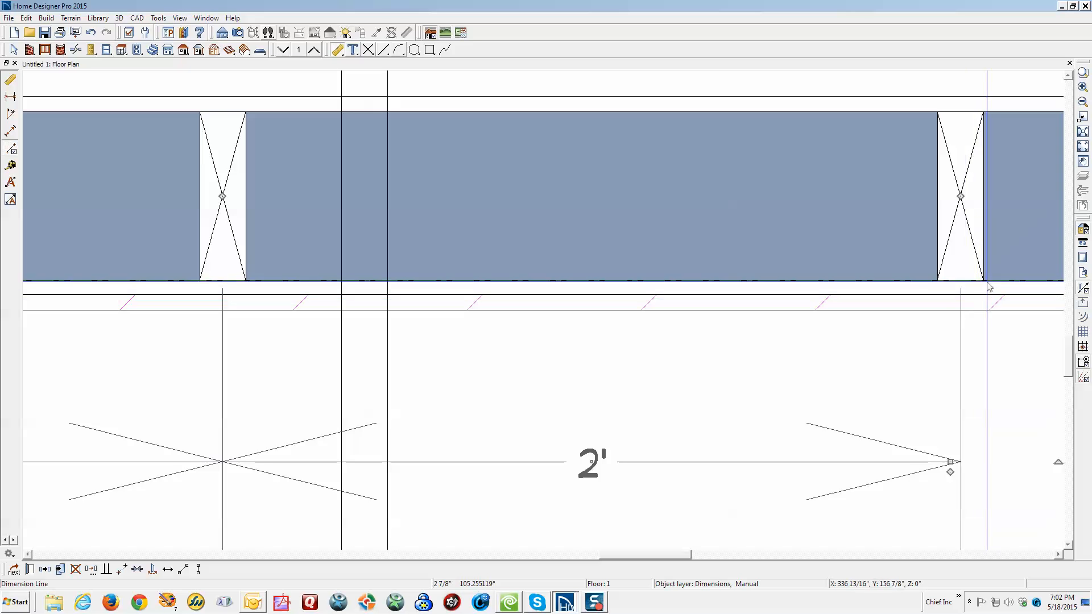
{"action": "scroll", "coordinate": [907, 395], "scroll_direction": "down", "scroll_amount": 2}
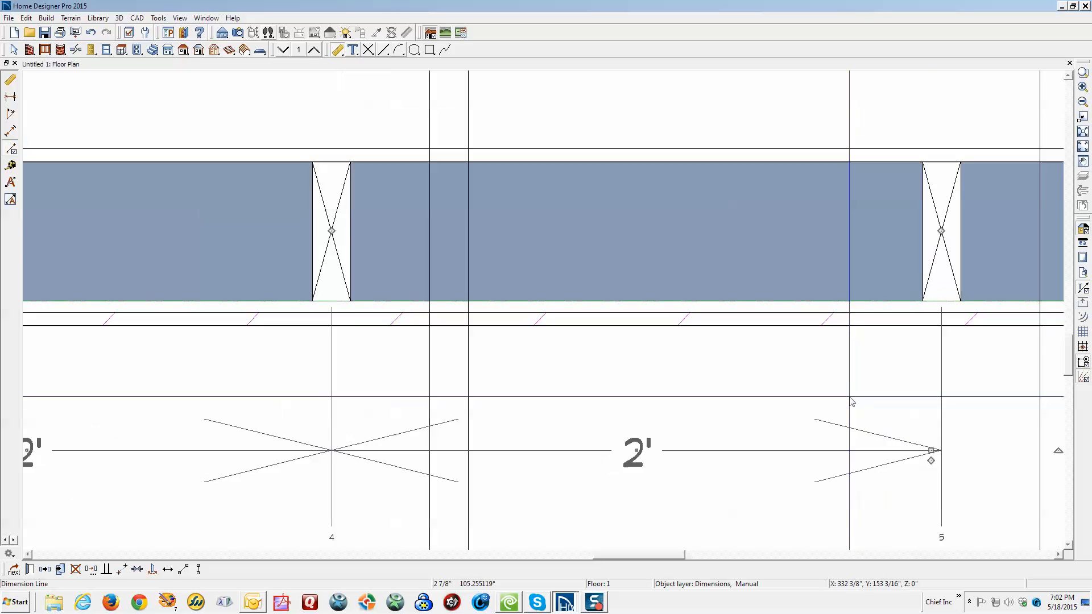
{"action": "scroll", "coordinate": [846, 392], "scroll_direction": "down", "scroll_amount": 3}
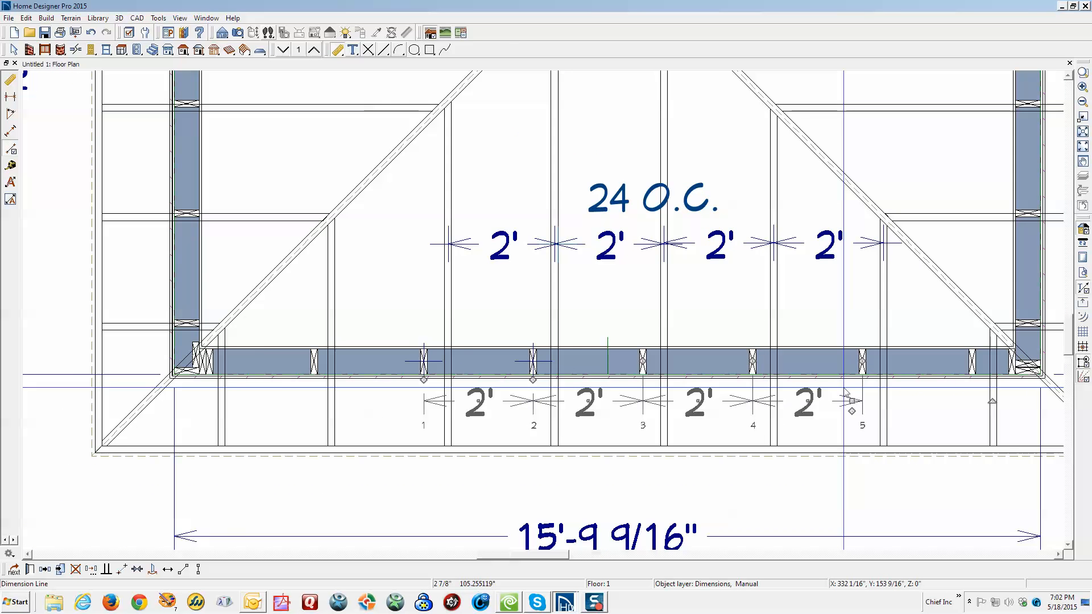
{"action": "scroll", "coordinate": [846, 392], "scroll_direction": "down", "scroll_amount": 3}
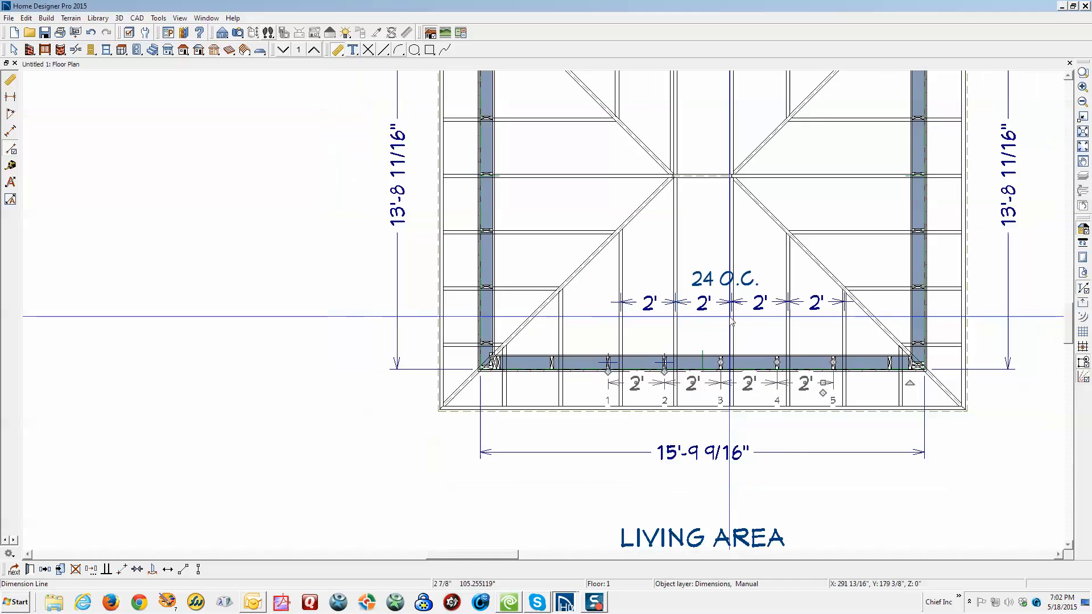
{"action": "scroll", "coordinate": [732, 322], "scroll_direction": "down", "scroll_amount": 1}
{"action": "left_click", "coordinate": [575, 456]}
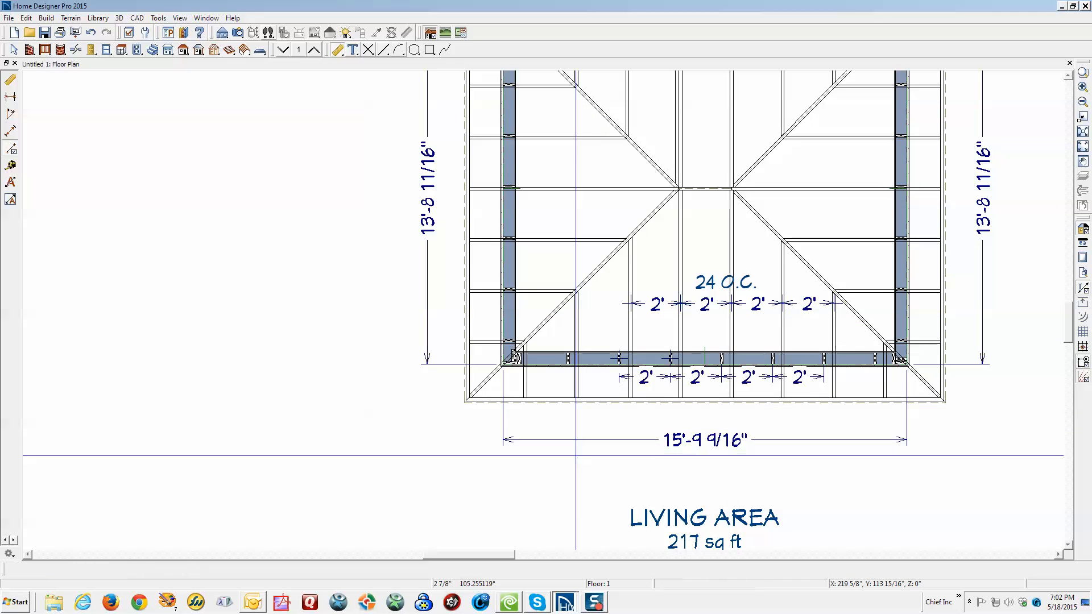
- Create a cross section/elevation view facing the building's left wall from outside
{"action": "scroll", "coordinate": [576, 455], "scroll_direction": "down", "scroll_amount": 1}
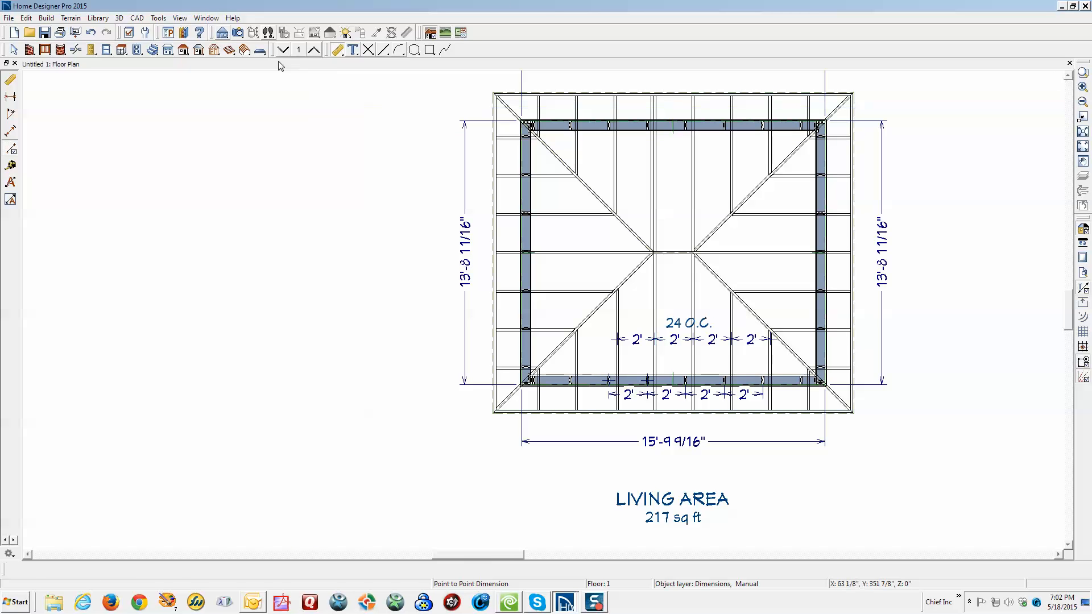
{"action": "left_click", "coordinate": [223, 35]}
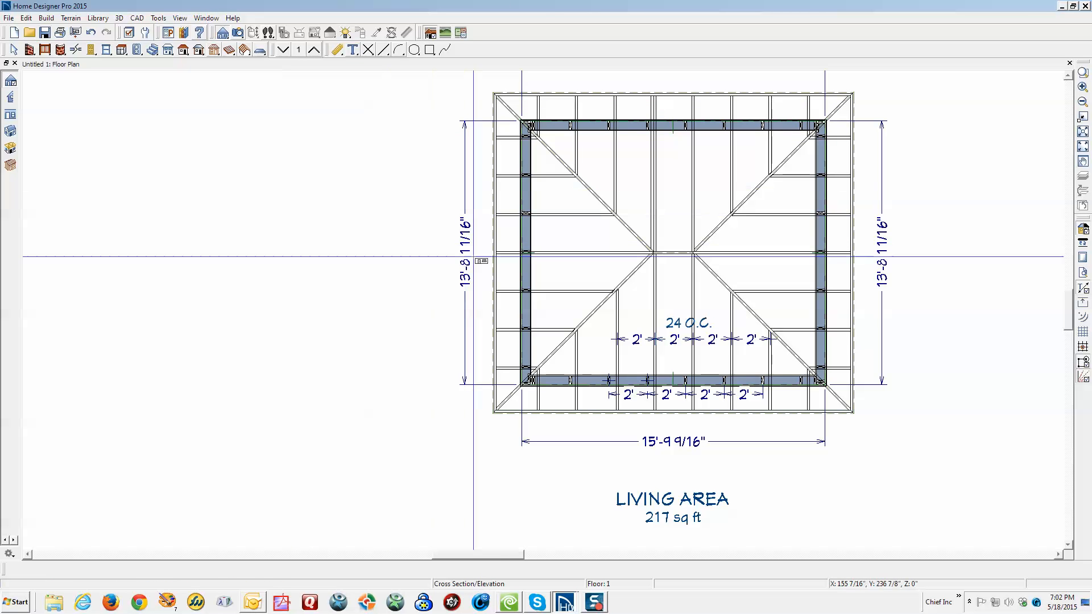
{"action": "left_click", "coordinate": [562, 267]}
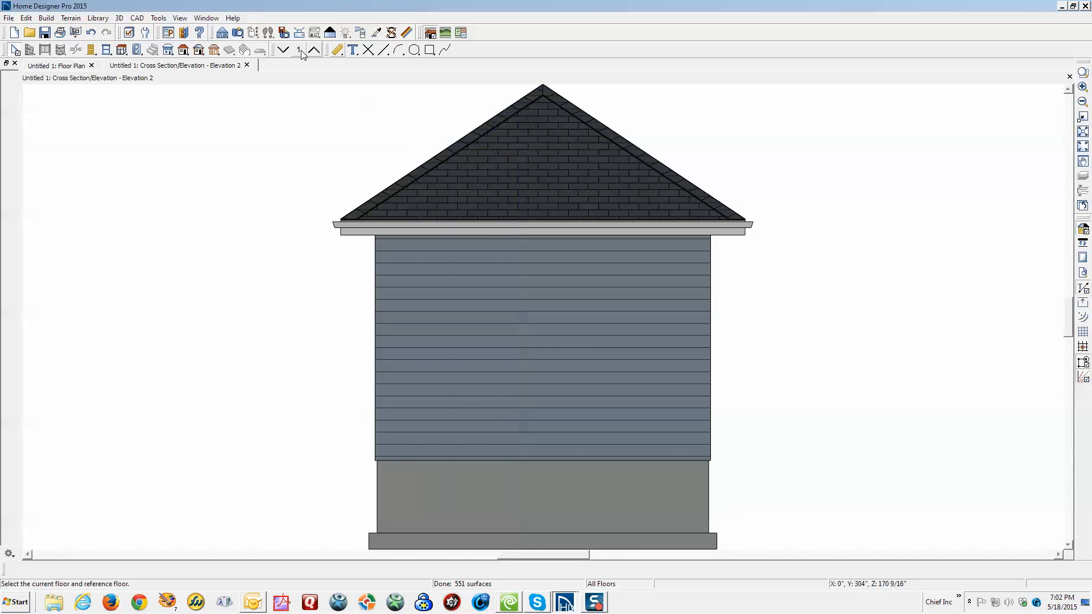
- Hide the "Roof Planes", "Roofs, Baselines" and "Walls, Normal" layers in the elevation view
{"action": "left_click", "coordinate": [130, 33]}
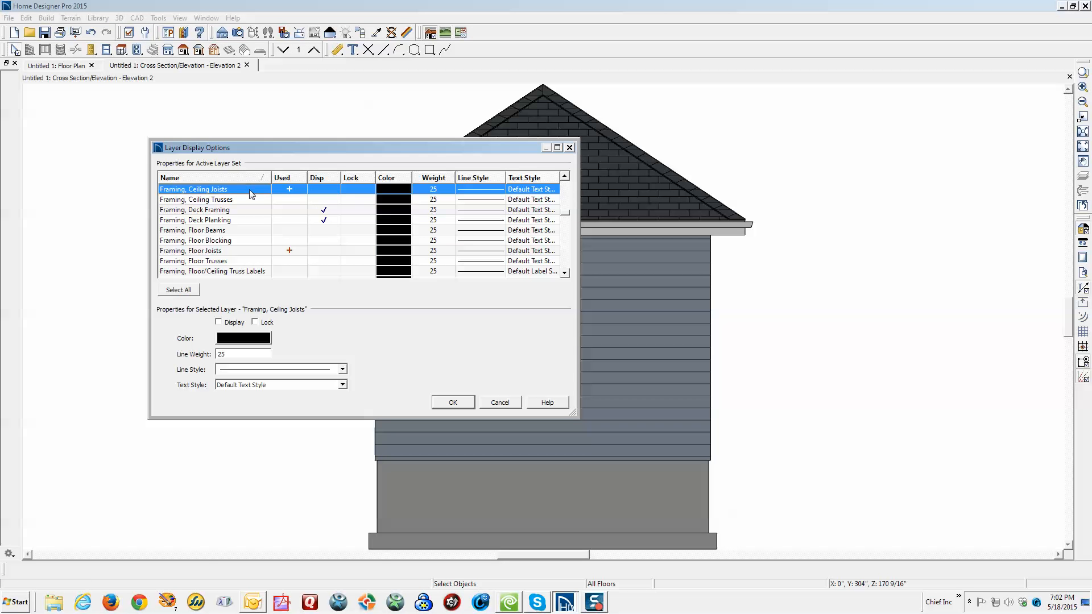
{"action": "key", "text": "r"}
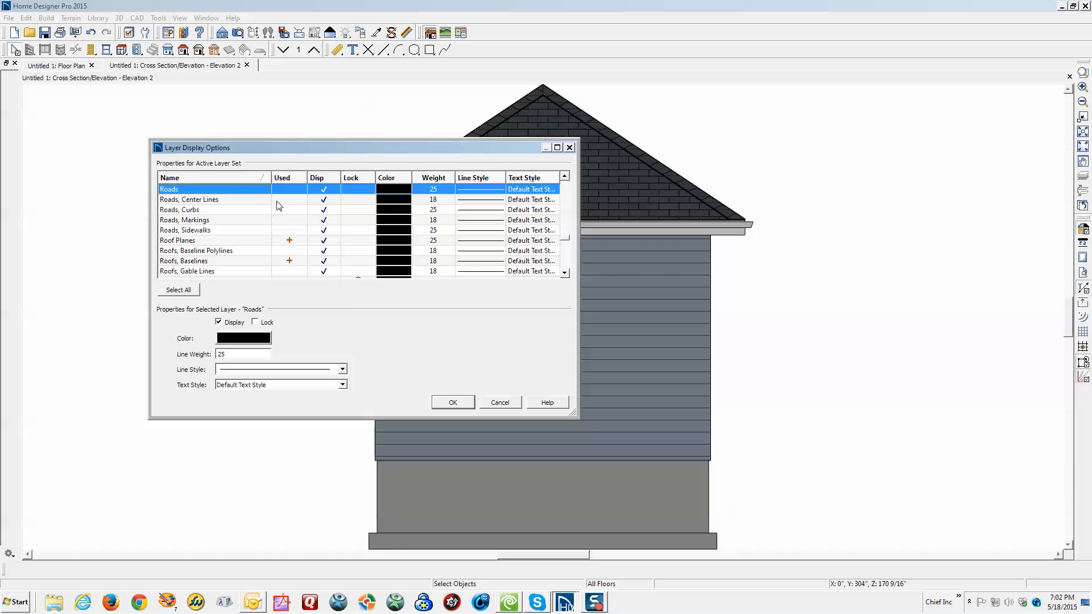
{"action": "left_click", "coordinate": [329, 240]}
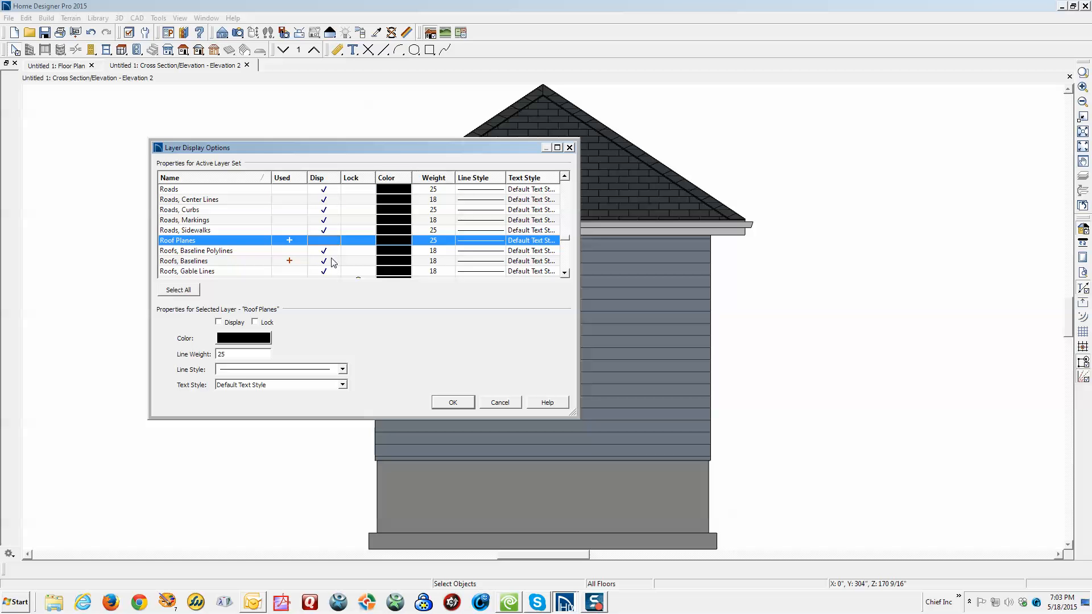
{"action": "left_click", "coordinate": [333, 261]}
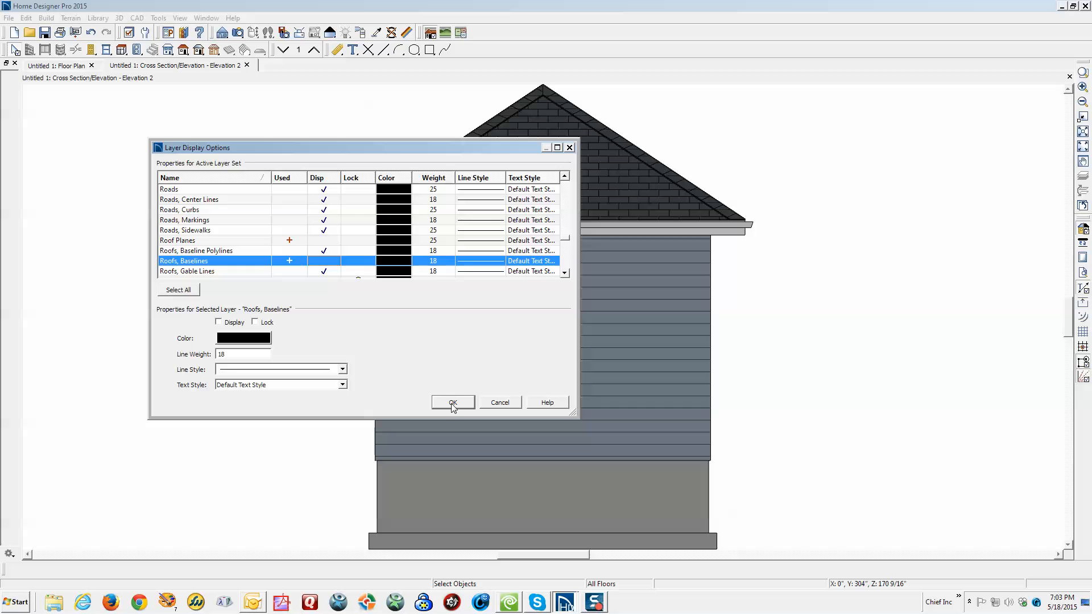
{"action": "scroll", "coordinate": [350, 244], "scroll_direction": "down", "scroll_amount": 10}
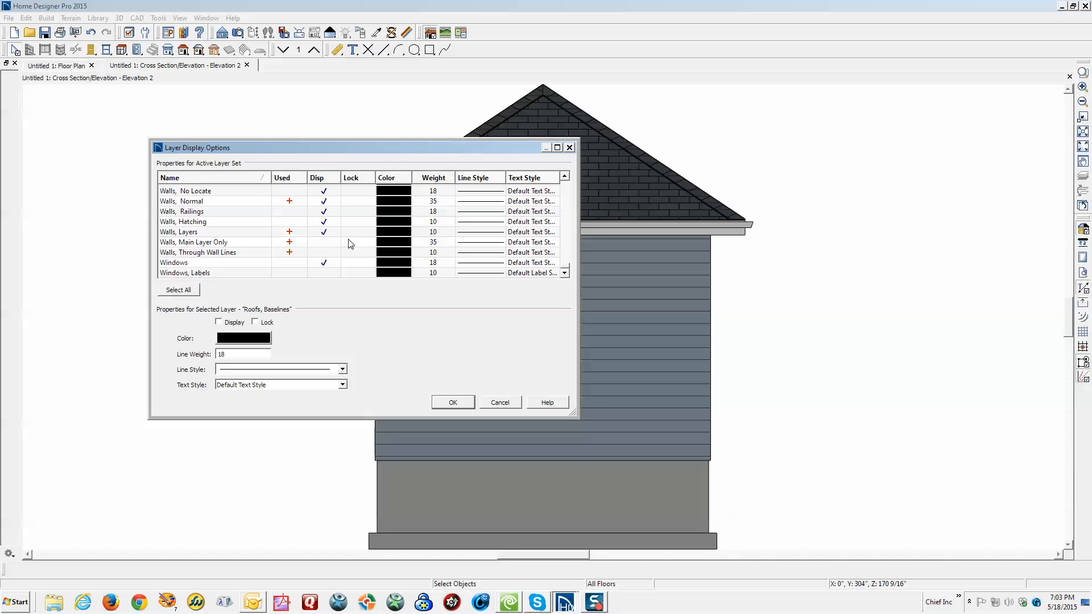
{"action": "left_click", "coordinate": [324, 201]}
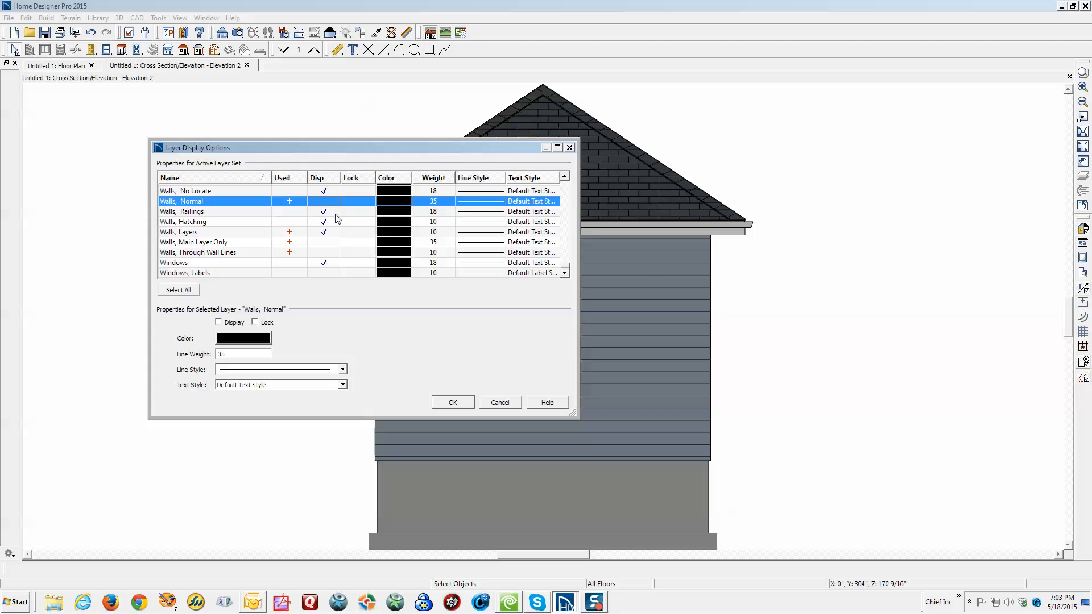
{"action": "left_click", "coordinate": [453, 402]}
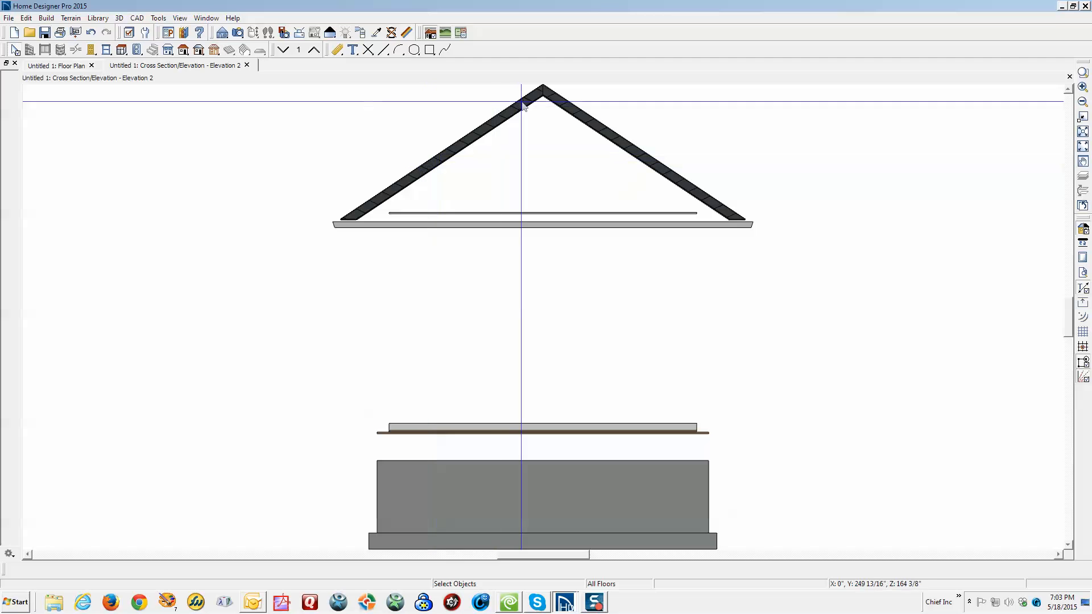
- Turn off the display of the "Moldings" layer in the elevation view
{"action": "left_click", "coordinate": [129, 34]}
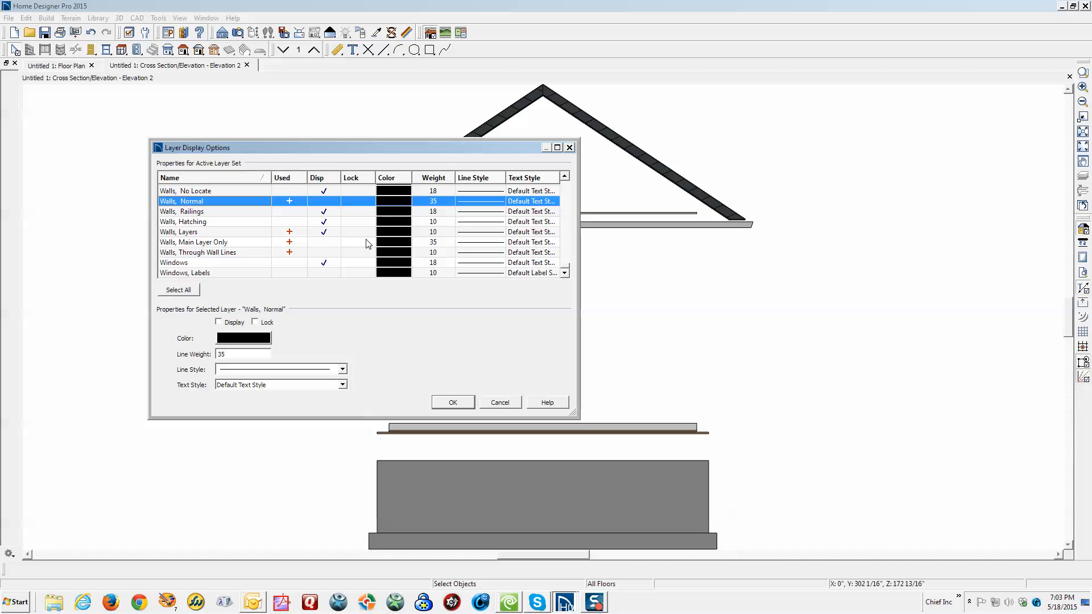
{"action": "key", "text": "m"}
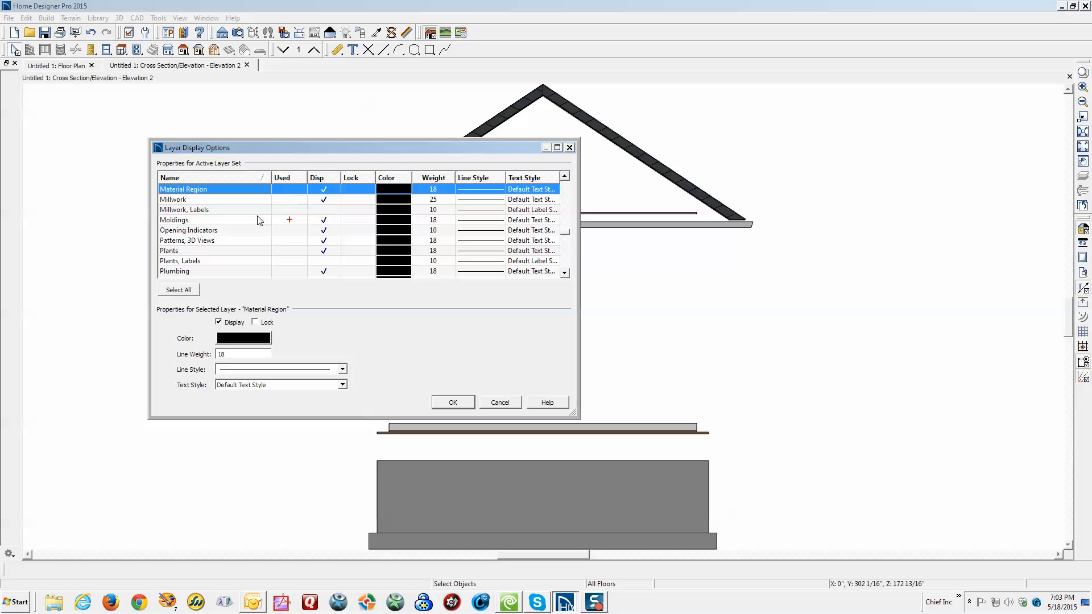
{"action": "left_click", "coordinate": [329, 222]}
{"action": "left_click", "coordinate": [453, 402]}
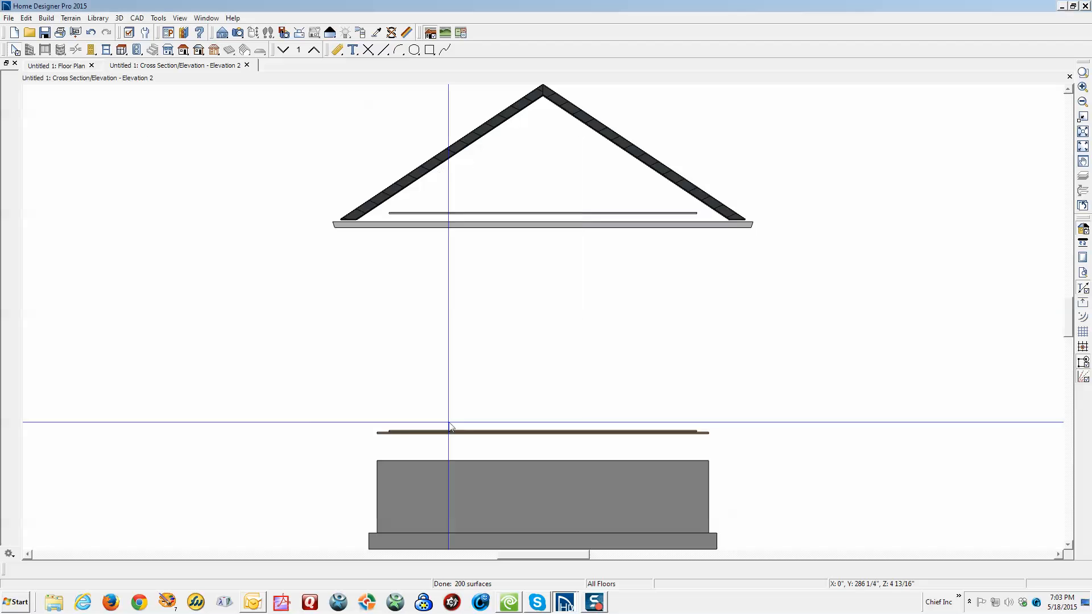
- Turn off the display of the "Roofs, Gutters" and "Roofs, Ridge Caps" layers in the elevation view
{"action": "left_click", "coordinate": [129, 33]}
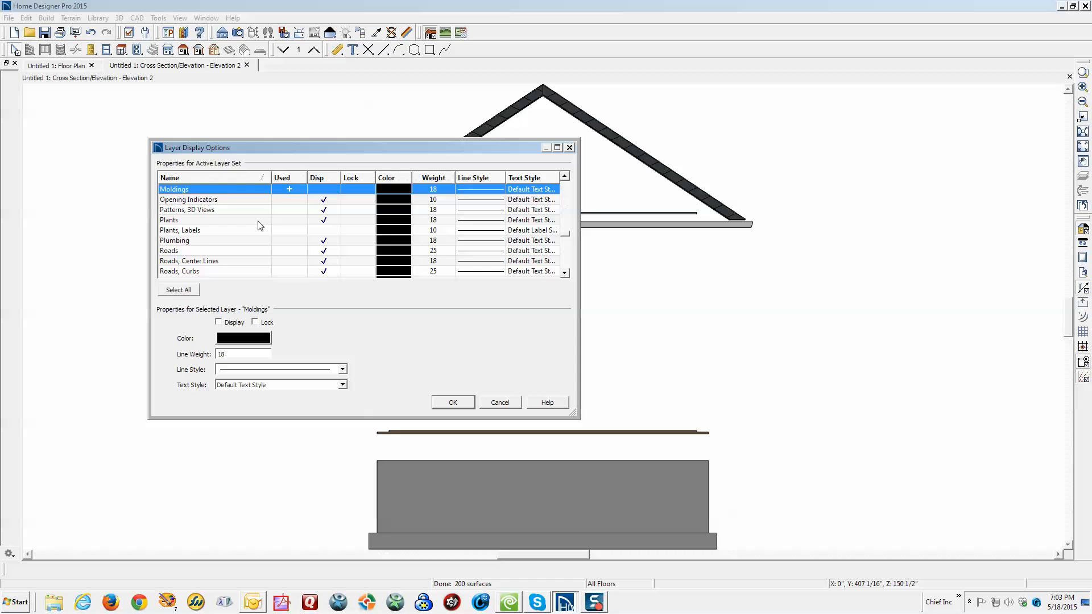
{"action": "key", "text": "r"}
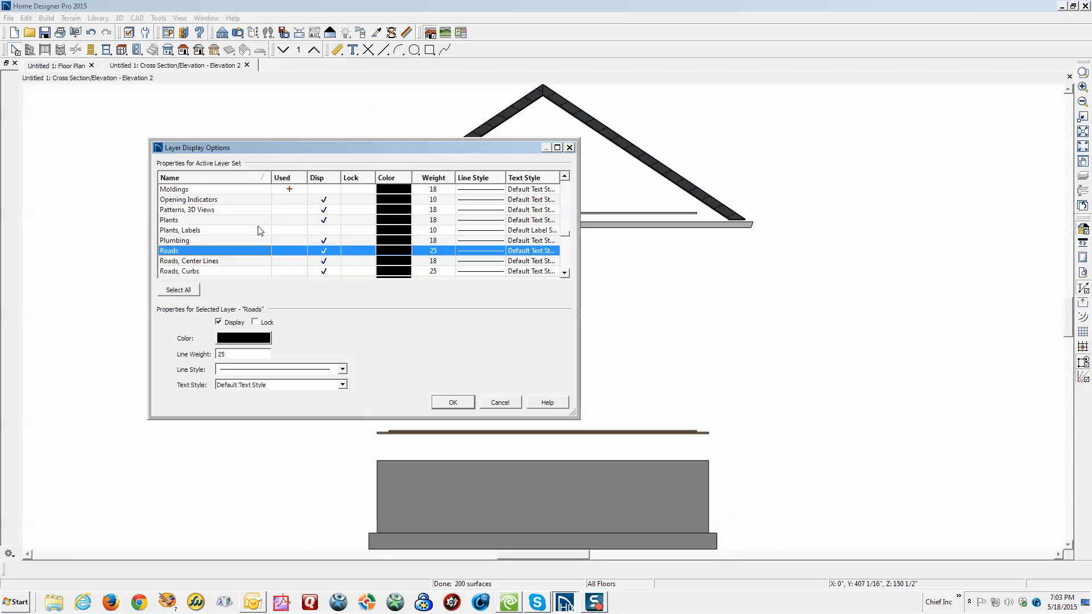
{"action": "scroll", "coordinate": [273, 245], "scroll_direction": "down", "scroll_amount": 2}
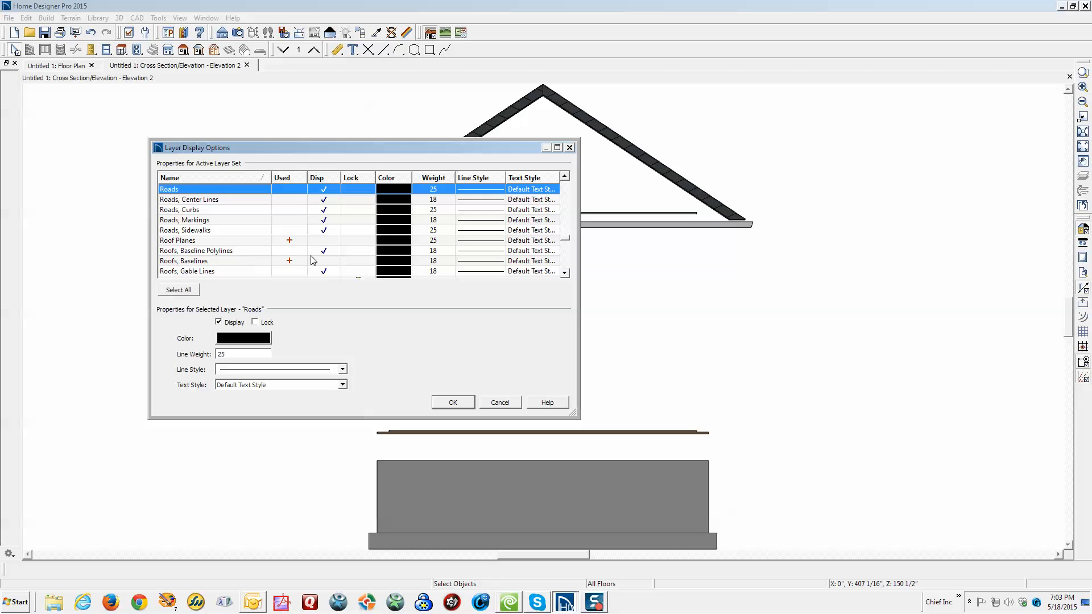
{"action": "scroll", "coordinate": [332, 263], "scroll_direction": "down", "scroll_amount": 1}
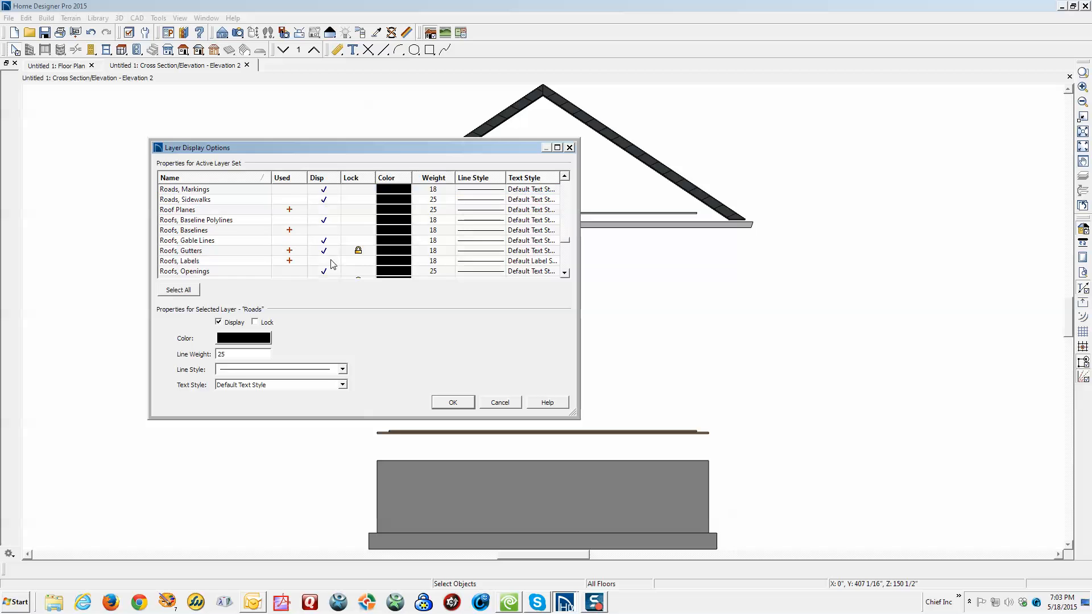
{"action": "left_click", "coordinate": [326, 254]}
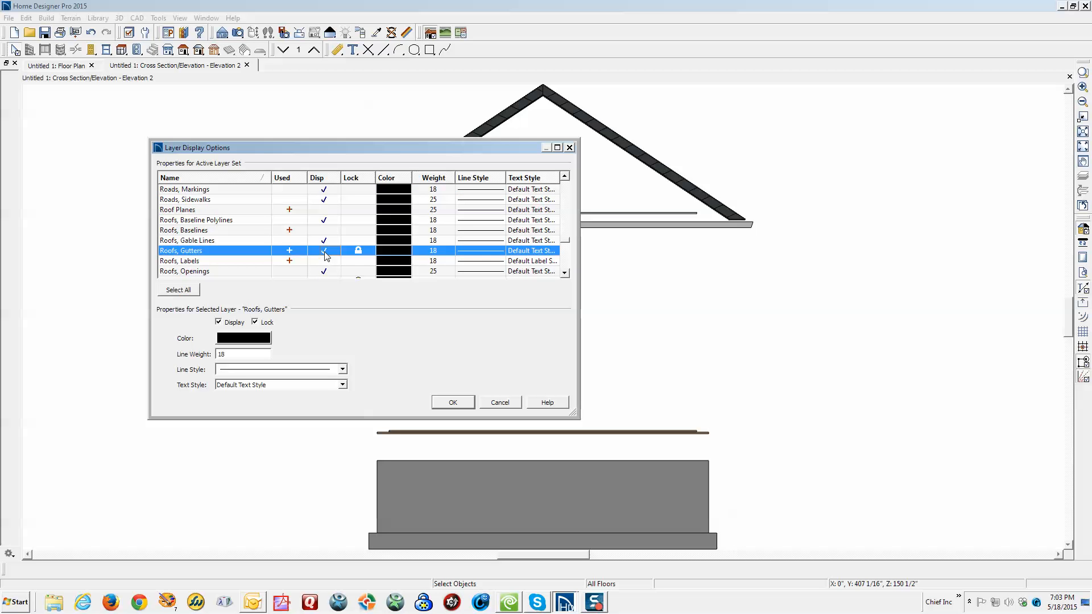
{"action": "scroll", "coordinate": [295, 265], "scroll_direction": "down", "scroll_amount": 1}
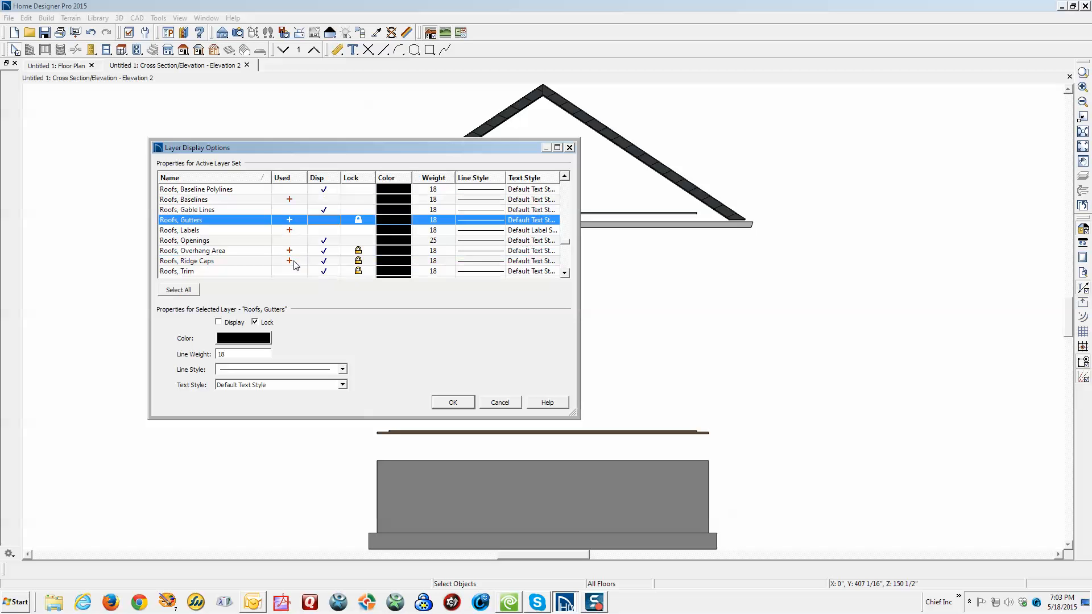
{"action": "left_click", "coordinate": [323, 262]}
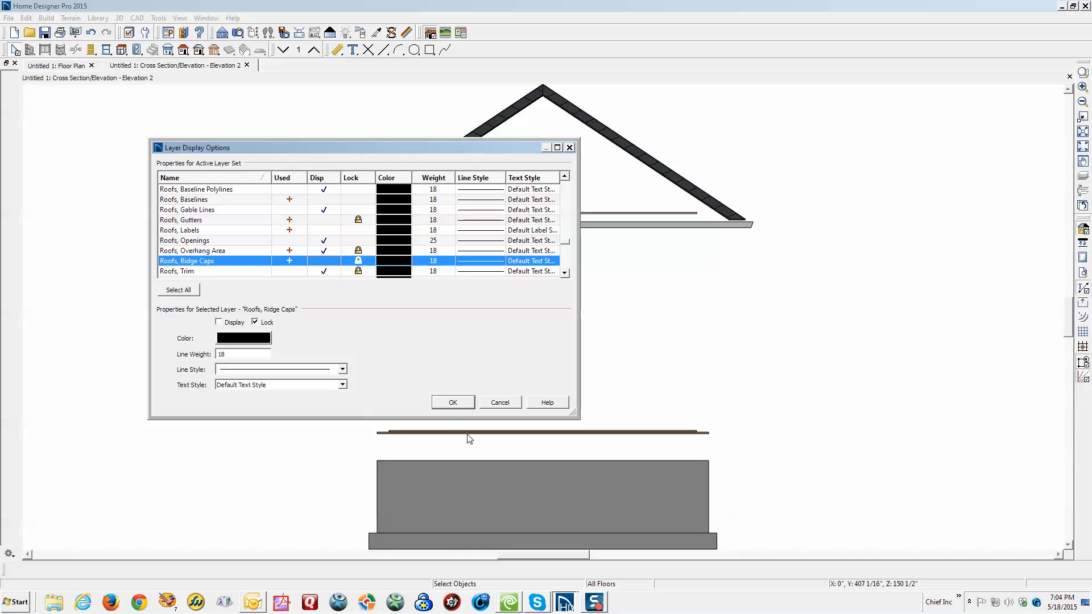
{"action": "left_click", "coordinate": [453, 402]}
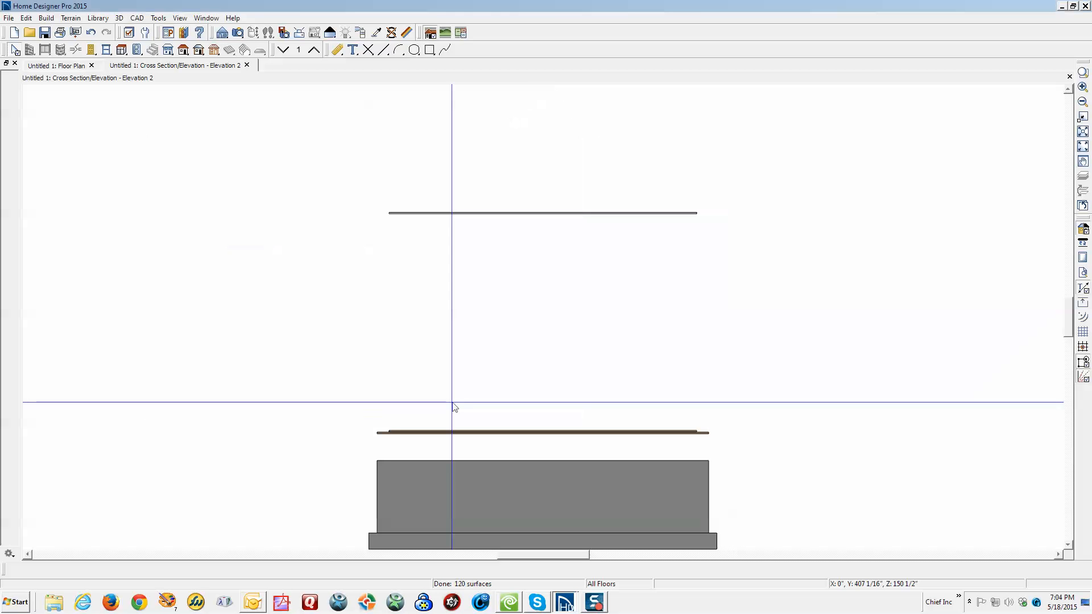
- Hide the "Ceiling Surfaces" layer to remove the ceiling line from the elevation view
{"action": "left_click", "coordinate": [534, 220]}
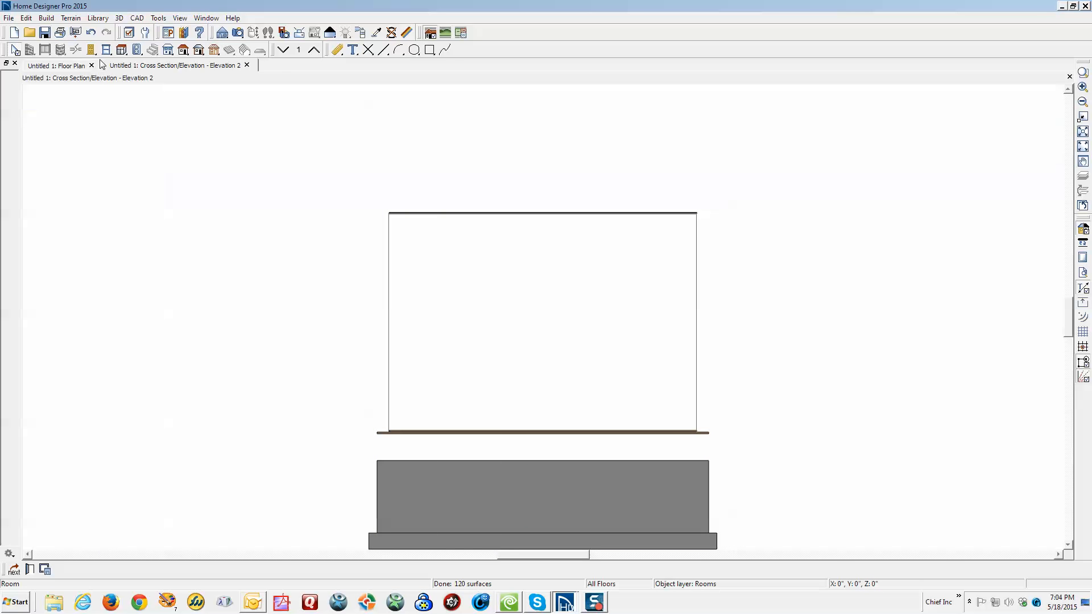
{"action": "left_click", "coordinate": [168, 32]}
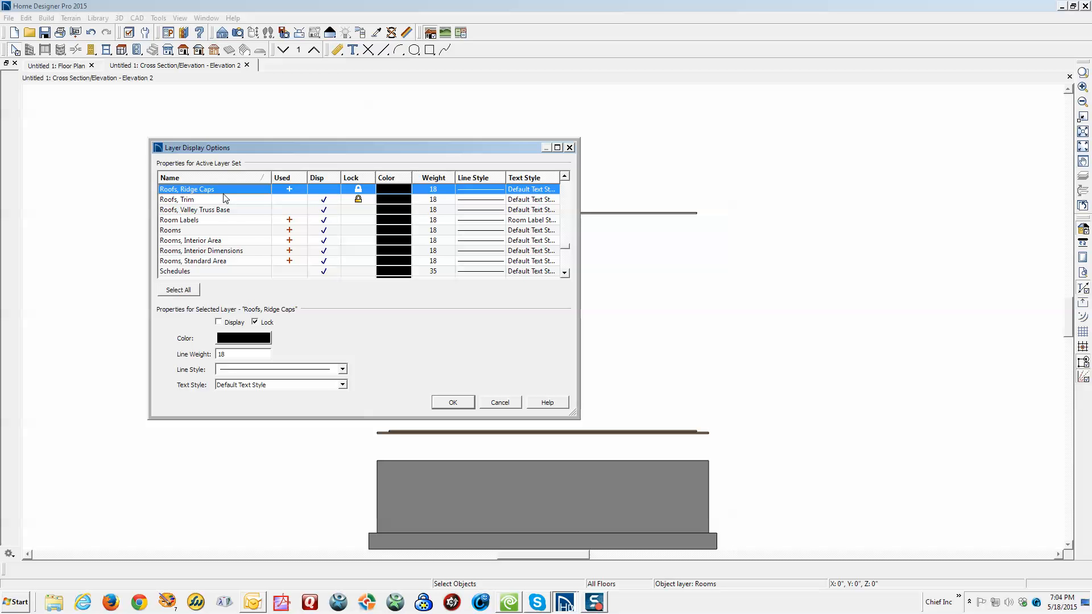
{"action": "key", "text": "c"}
{"action": "scroll", "coordinate": [274, 238], "scroll_direction": "down", "scroll_amount": 3}
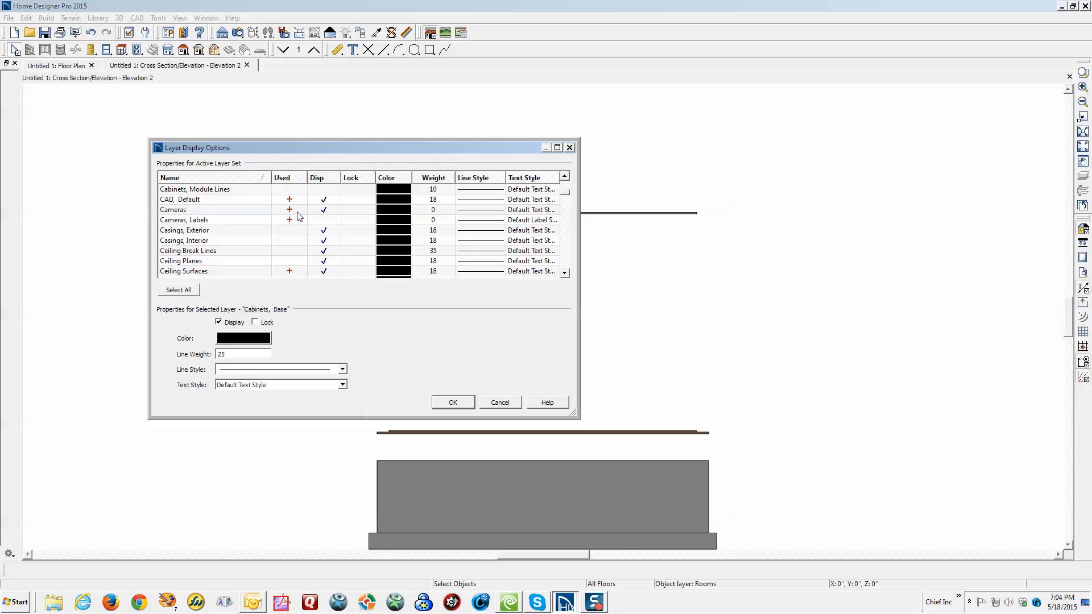
{"action": "scroll", "coordinate": [318, 246], "scroll_direction": "down", "scroll_amount": 2}
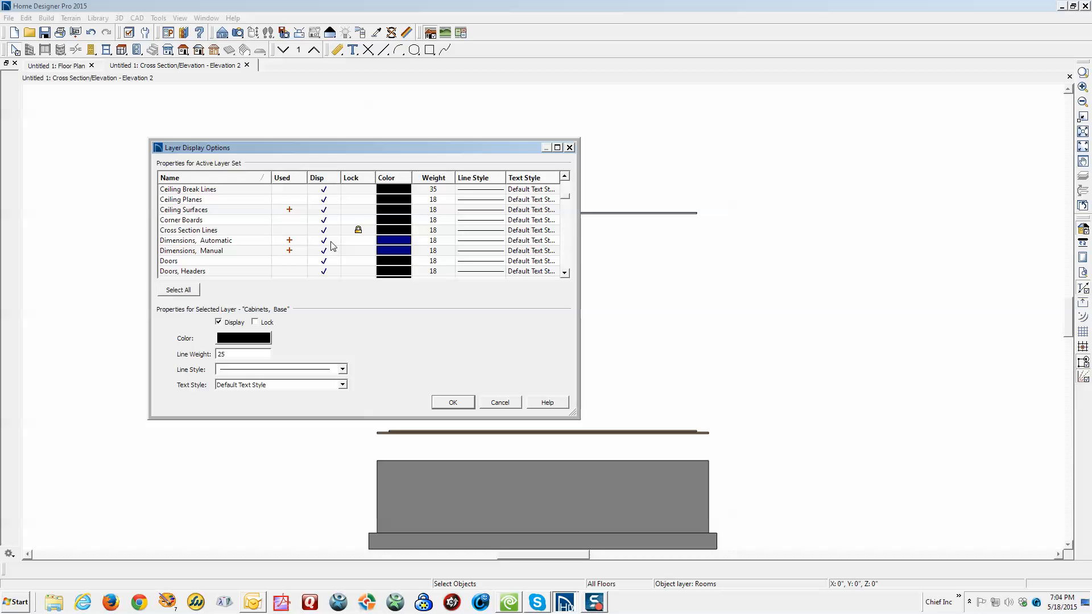
{"action": "left_click", "coordinate": [323, 212]}
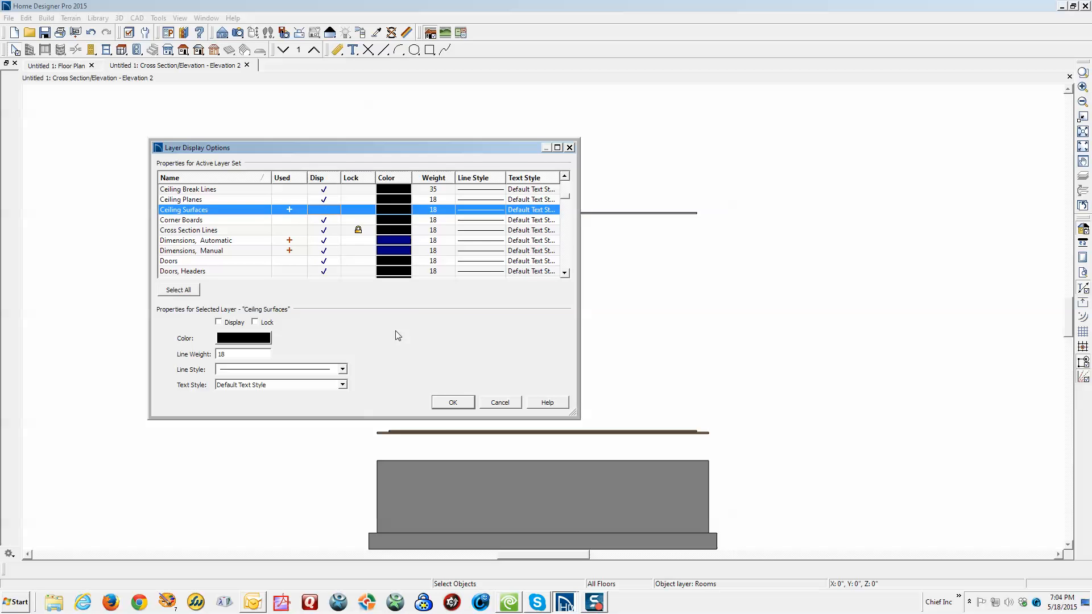
{"action": "left_click", "coordinate": [445, 406]}
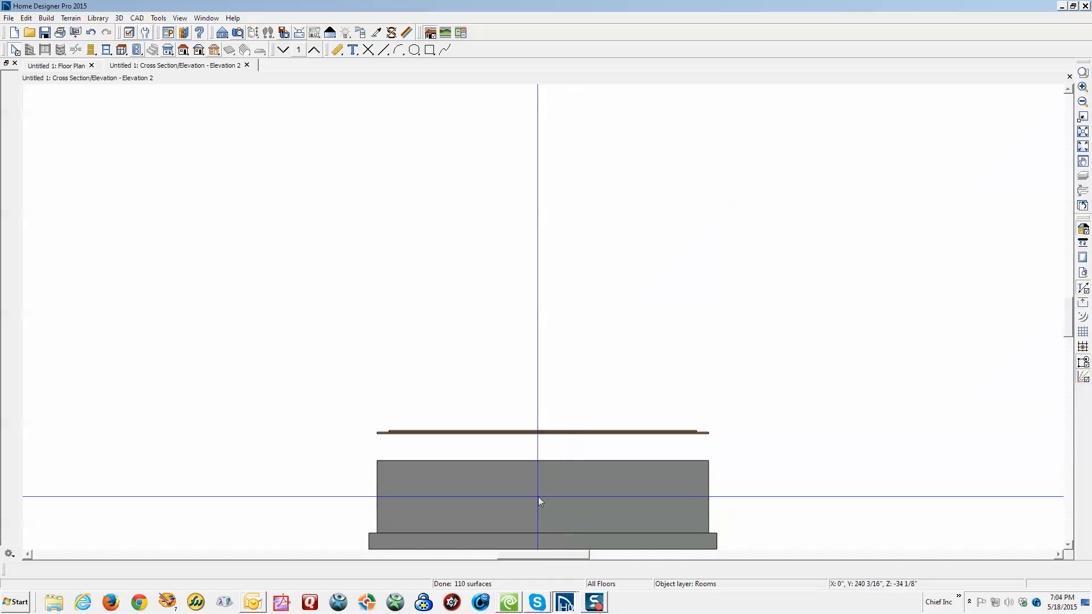
- Turn off the display of the "Walls, Foundation" layer for the elevation view
{"action": "left_click", "coordinate": [129, 32]}
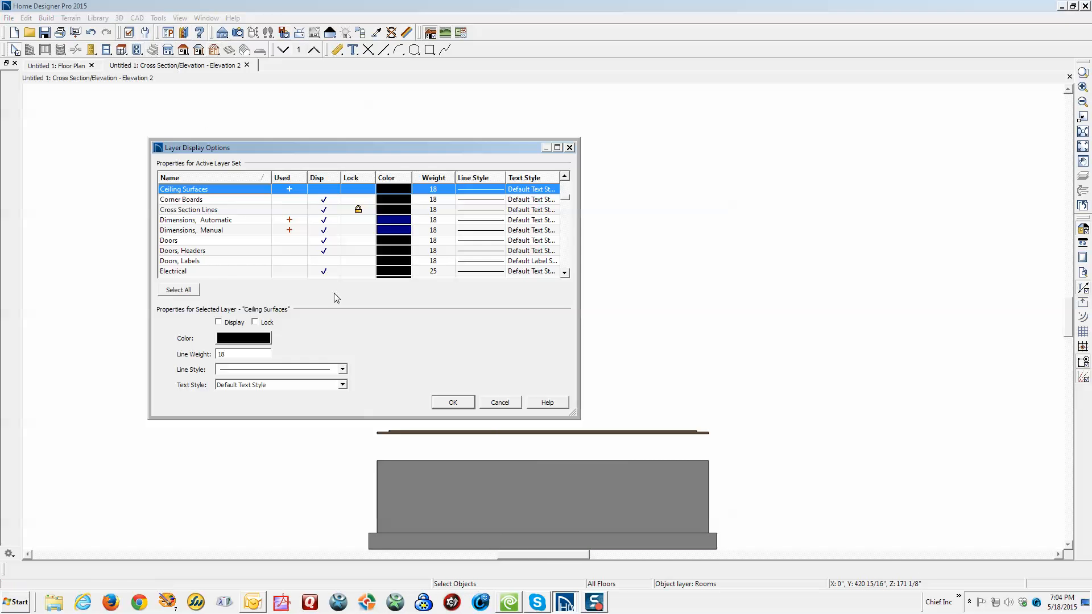
{"action": "scroll", "coordinate": [335, 285], "scroll_direction": "down", "scroll_amount": 15}
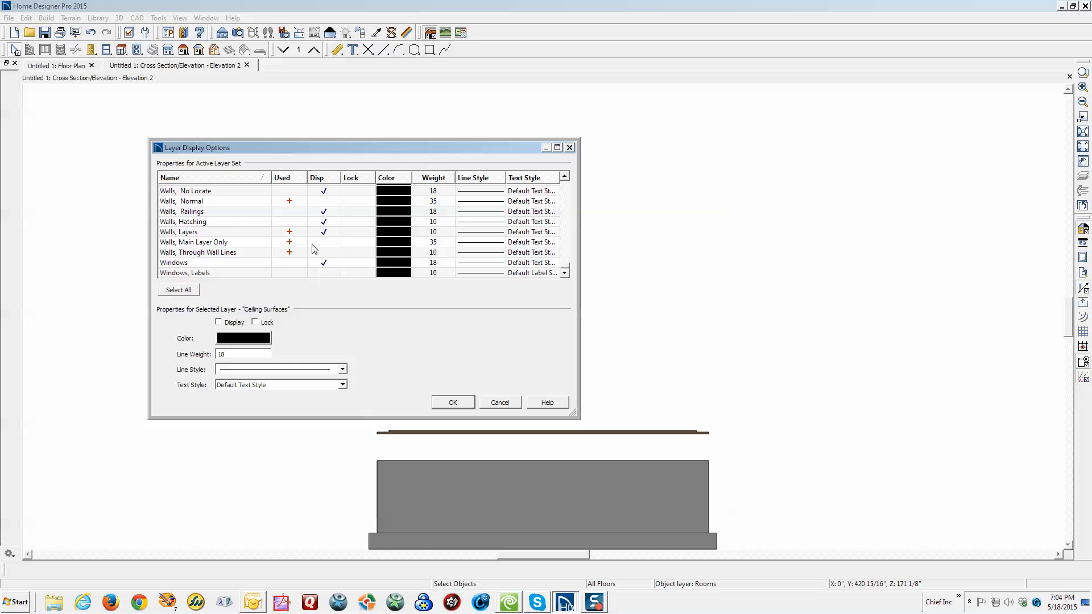
{"action": "scroll", "coordinate": [314, 249], "scroll_direction": "up", "scroll_amount": 2}
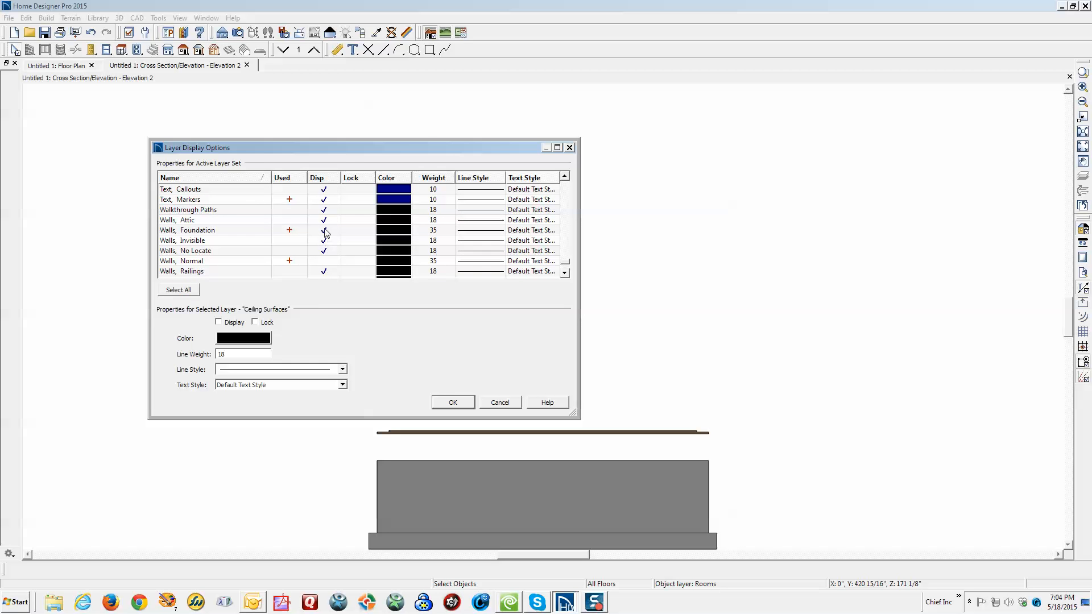
{"action": "left_click", "coordinate": [325, 231]}
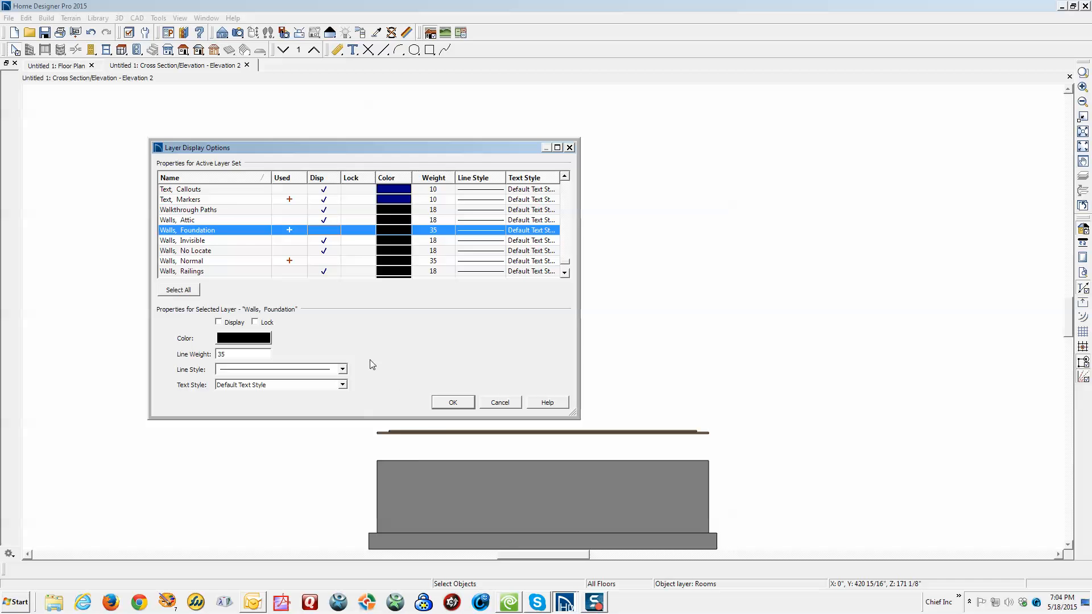
- Hide the "Floor Surfaces", "Footings", "Footings, Post" and "Footings, Step Markers" layers in the elevation view
{"action": "scroll", "coordinate": [397, 218], "scroll_direction": "up", "scroll_amount": 12}
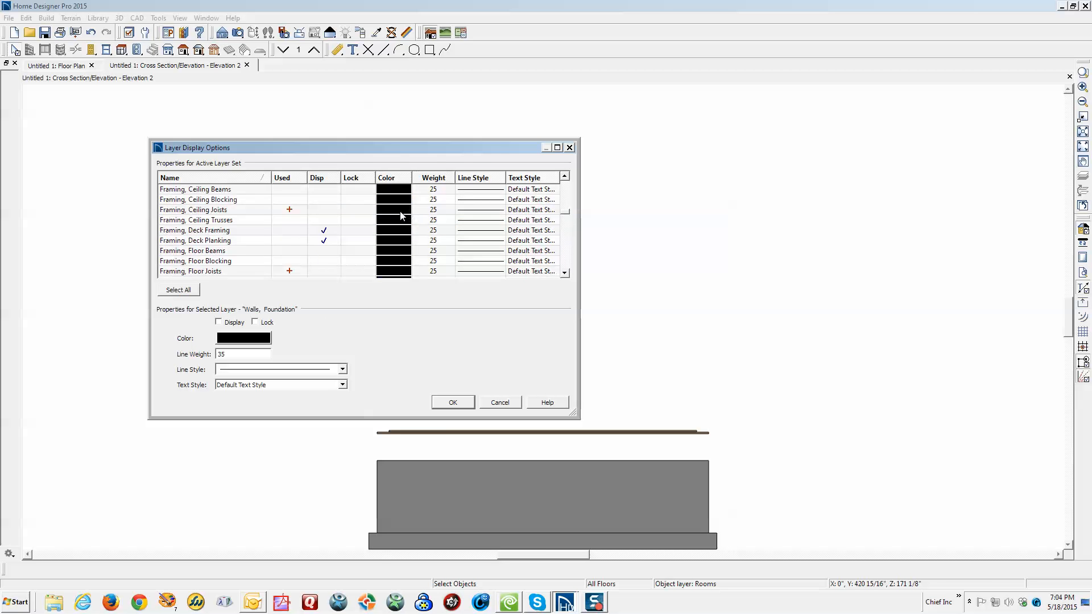
{"action": "scroll", "coordinate": [397, 218], "scroll_direction": "down", "scroll_amount": 1}
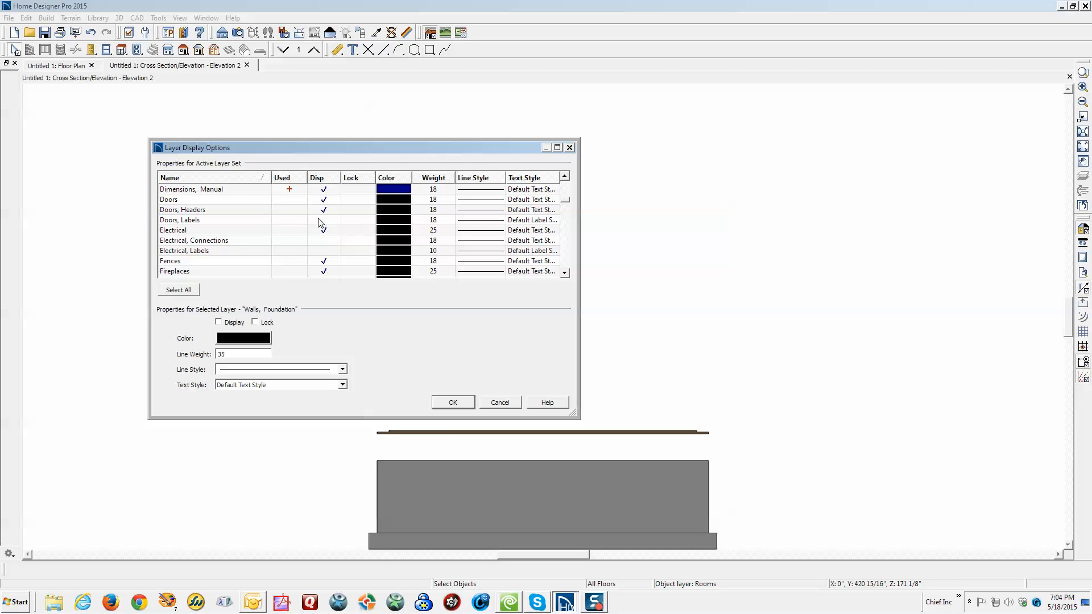
{"action": "scroll", "coordinate": [319, 222], "scroll_direction": "down", "scroll_amount": 3}
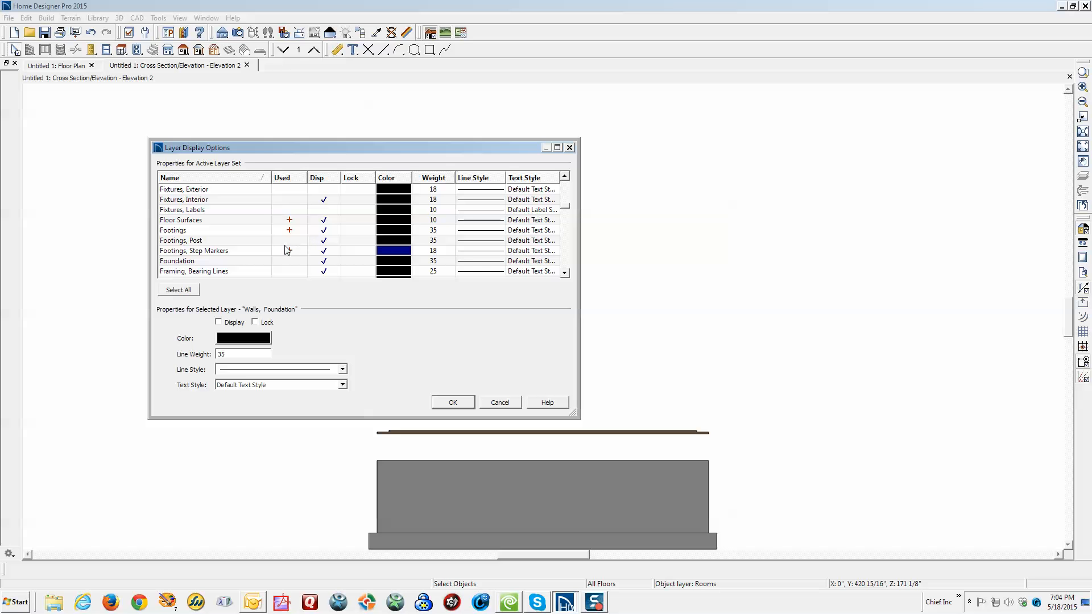
{"action": "left_click", "coordinate": [325, 233]}
{"action": "left_click", "coordinate": [325, 221]}
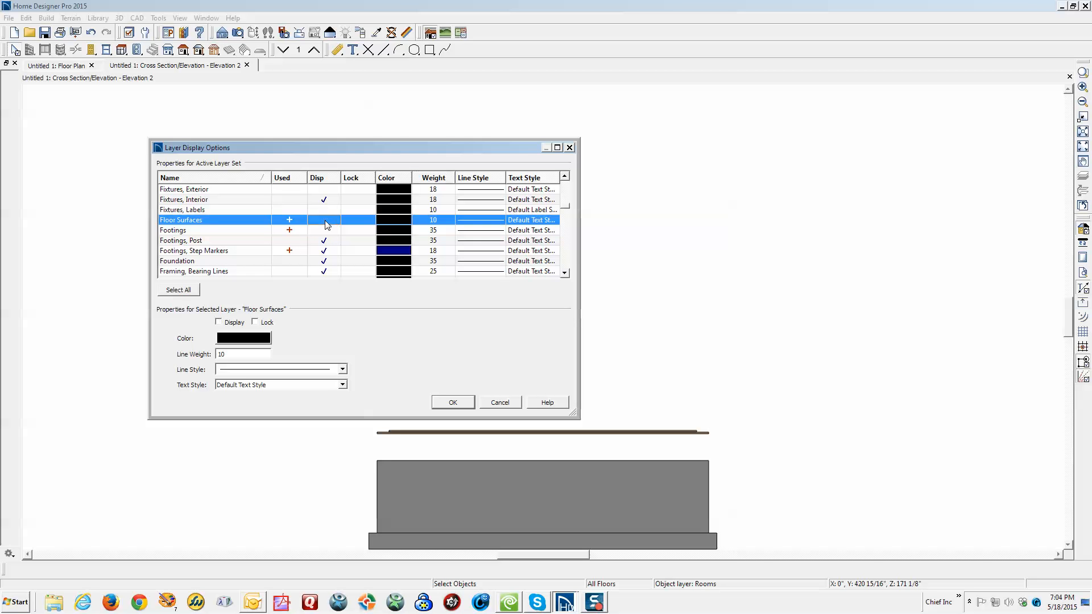
{"action": "left_click", "coordinate": [326, 242]}
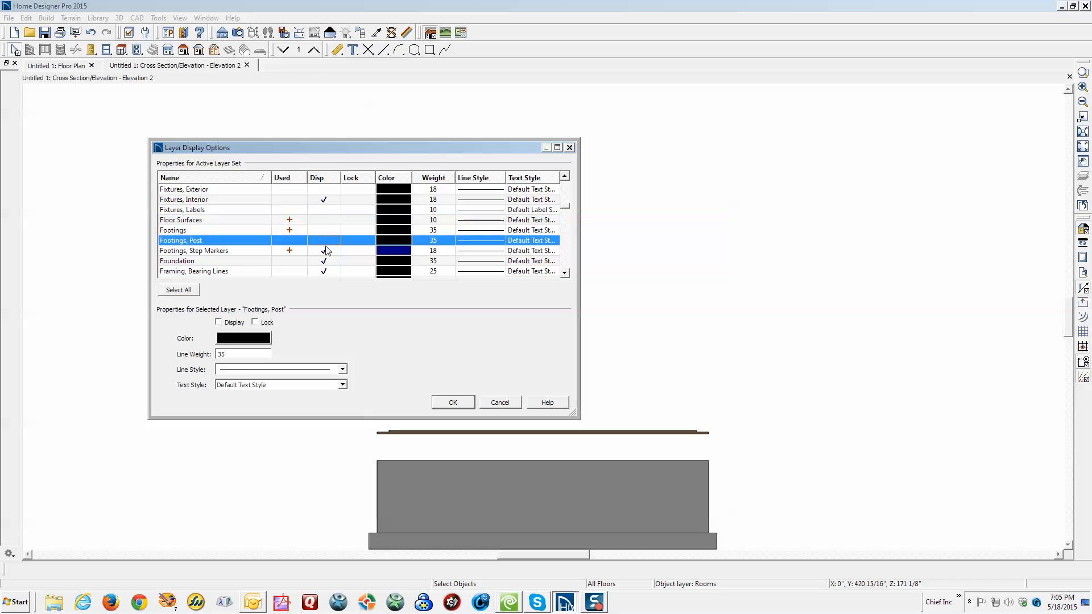
{"action": "left_click", "coordinate": [327, 250]}
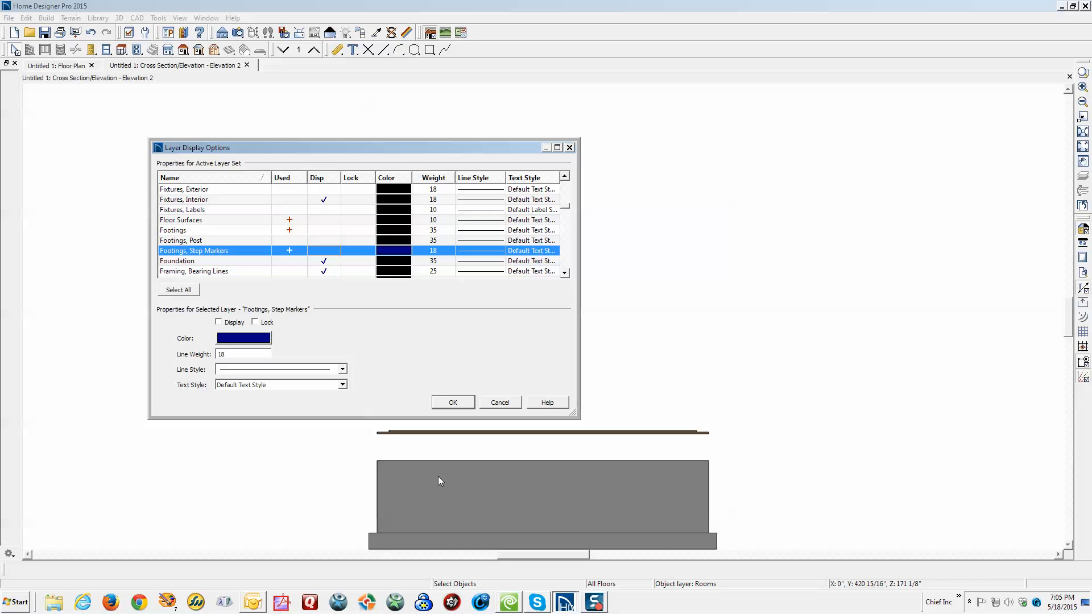
{"action": "left_click", "coordinate": [437, 404]}
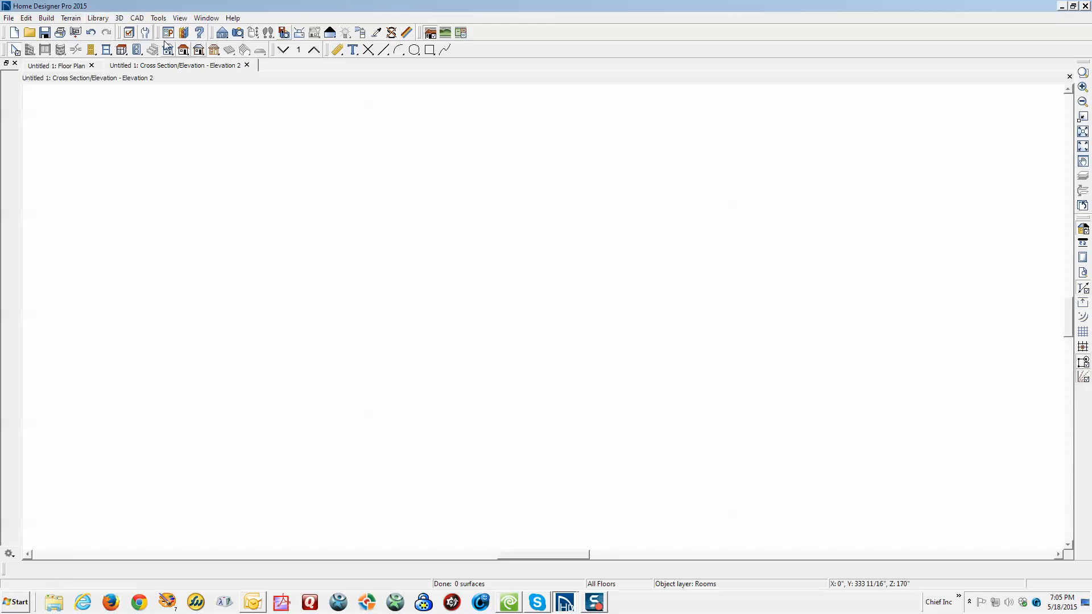
- Turn on the display of the "Framing, Wall" layer in the elevation view
{"action": "left_click", "coordinate": [130, 34]}
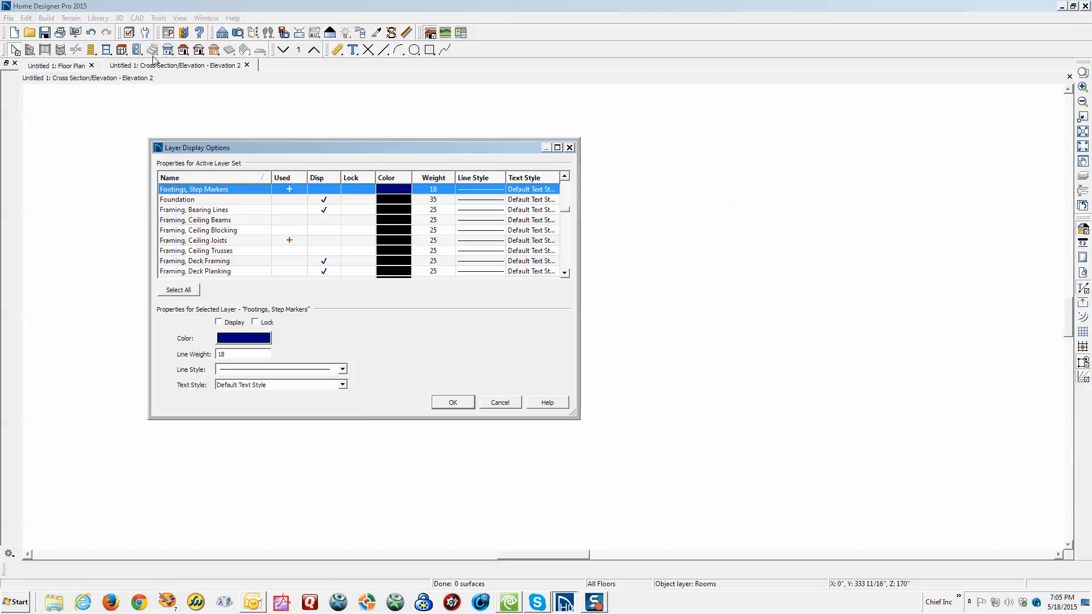
{"action": "key", "text": "Down"}
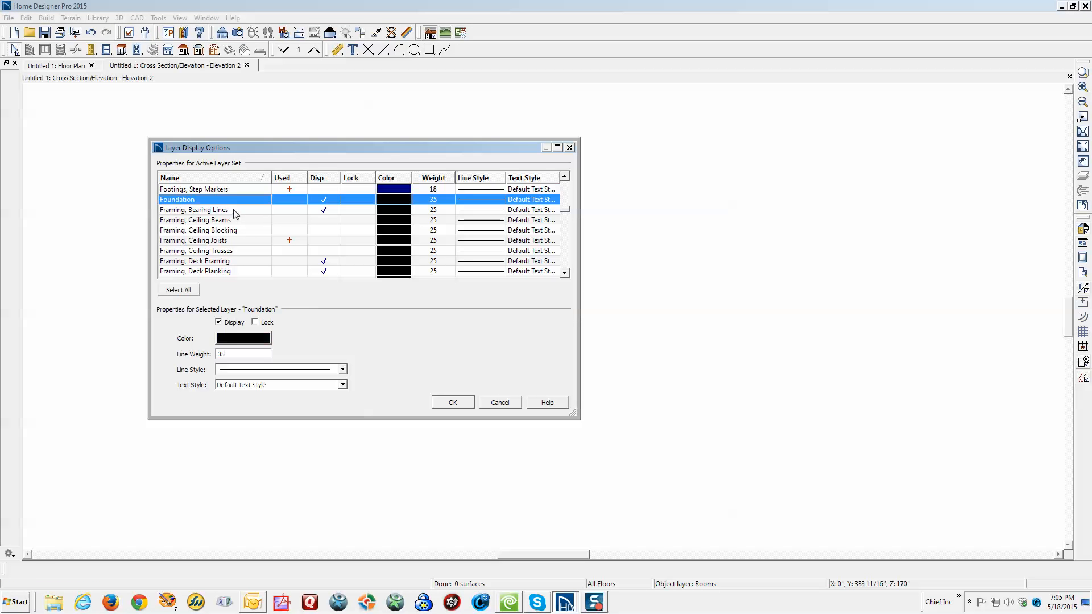
{"action": "scroll", "coordinate": [280, 223], "scroll_direction": "down", "scroll_amount": 1}
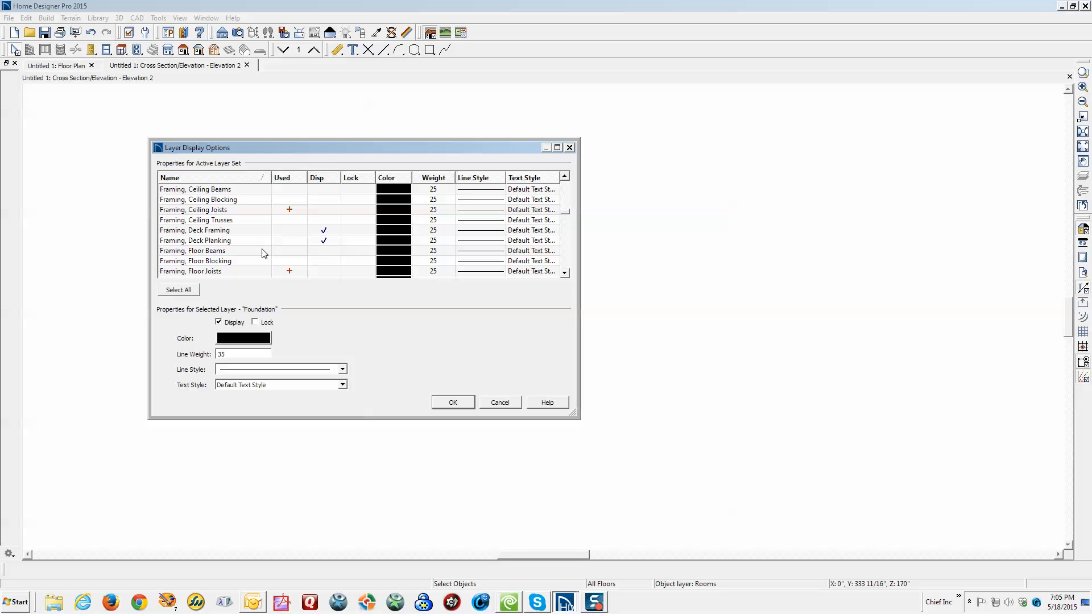
{"action": "scroll", "coordinate": [266, 253], "scroll_direction": "down", "scroll_amount": 4}
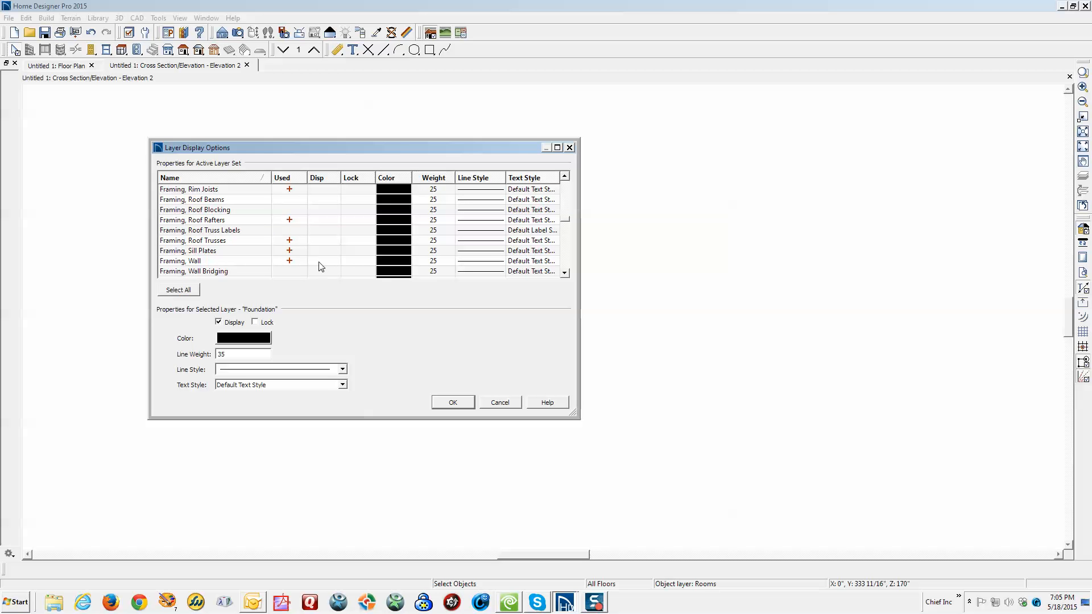
{"action": "left_click", "coordinate": [320, 261]}
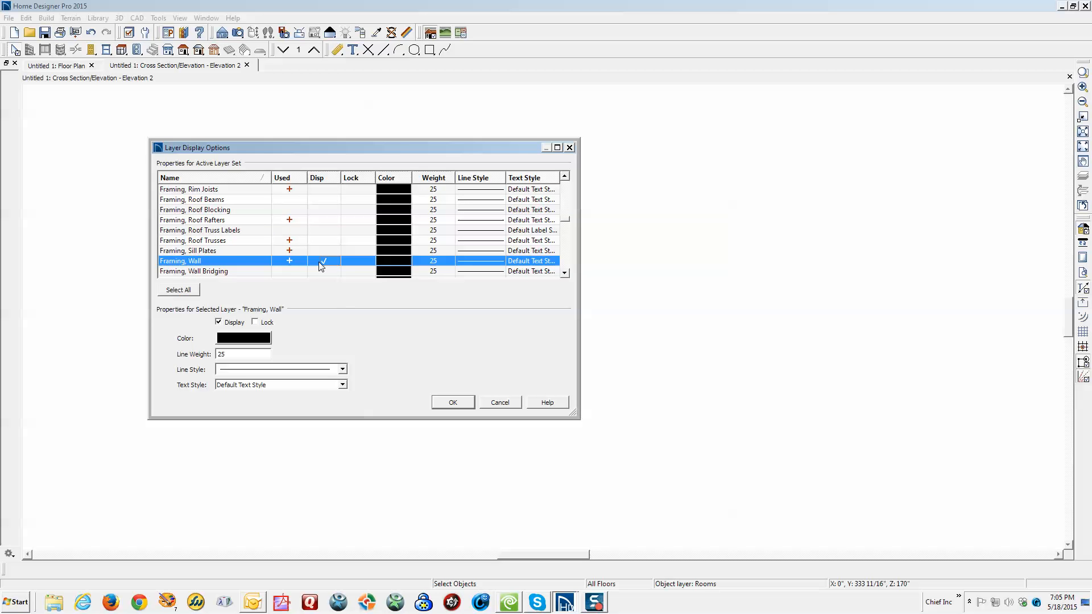
{"action": "left_click", "coordinate": [452, 403]}
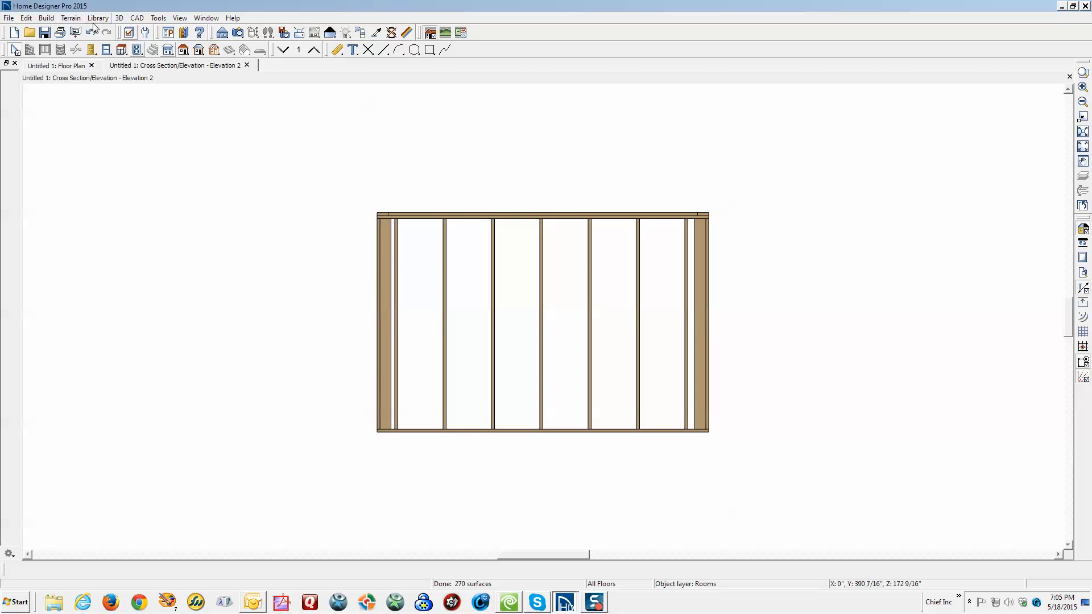
- Turn on the display of the "Framing, Roof Rafters" layer in the elevation view
{"action": "left_click", "coordinate": [130, 33]}
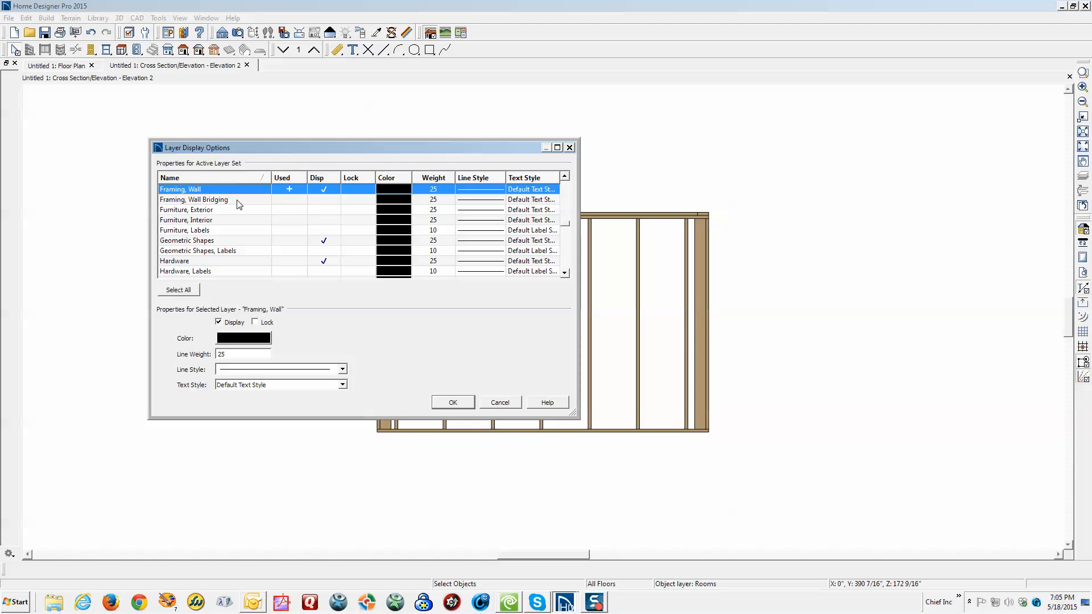
{"action": "key", "text": "Down"}
{"action": "scroll", "coordinate": [264, 238], "scroll_direction": "down", "scroll_amount": 1}
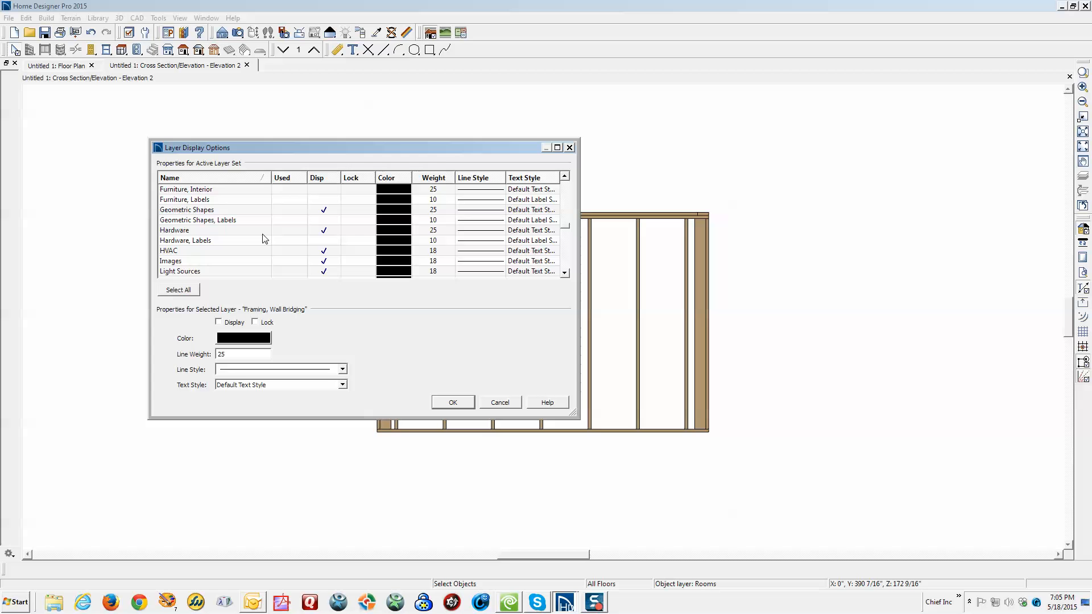
{"action": "scroll", "coordinate": [264, 238], "scroll_direction": "up", "scroll_amount": 5}
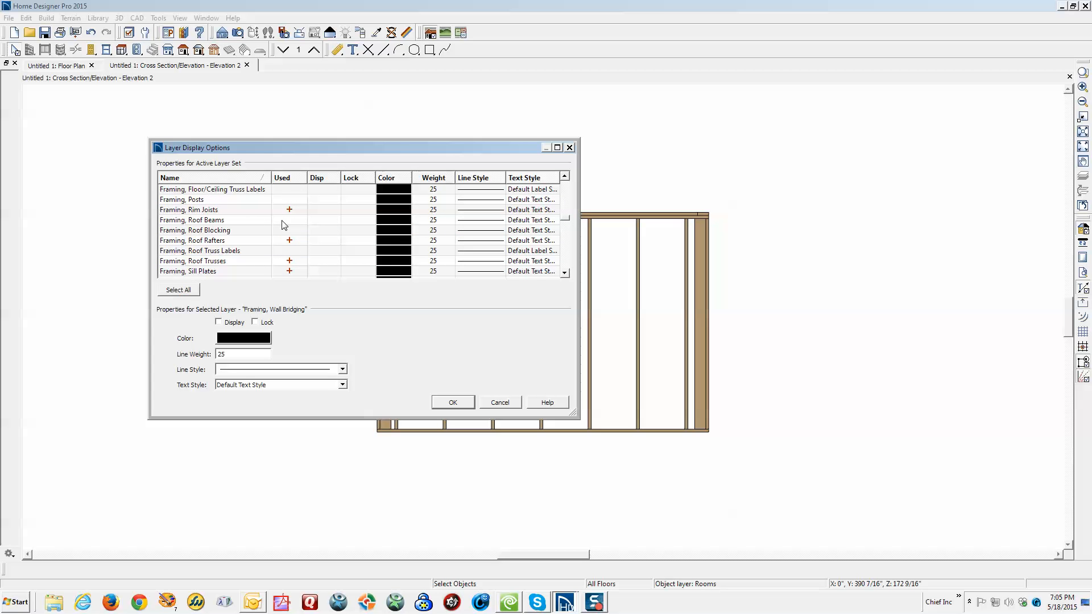
{"action": "left_click", "coordinate": [328, 243]}
{"action": "left_click", "coordinate": [448, 402]}
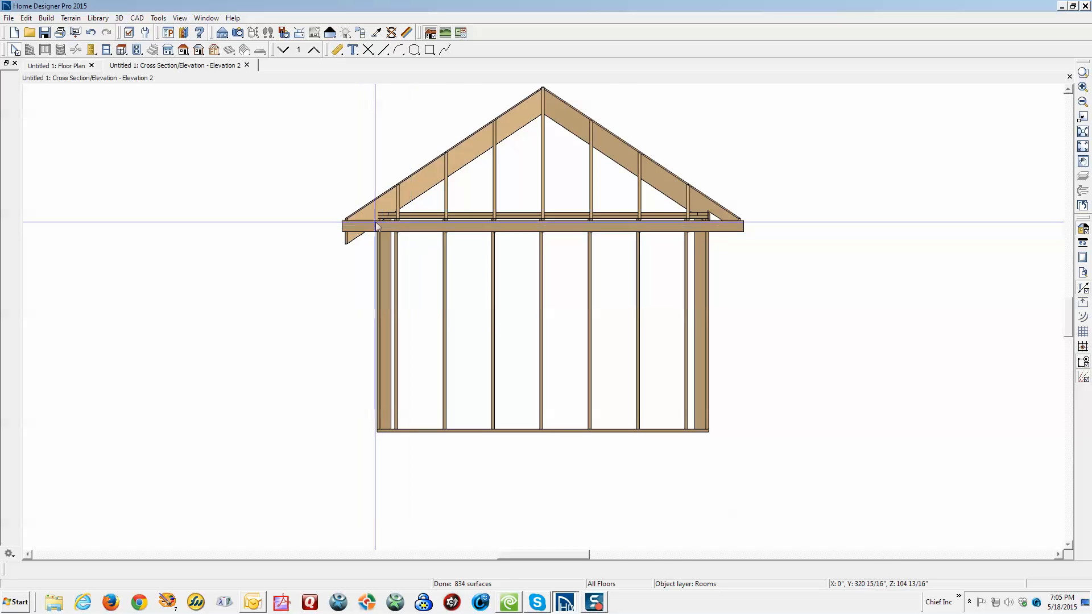
- Add a point-to-point dimension between the two studs nearest the wall's right corner post, just above the bottom plate
{"action": "scroll", "coordinate": [665, 327], "scroll_direction": "up", "scroll_amount": 1}
{"action": "scroll", "coordinate": [664, 326], "scroll_direction": "up", "scroll_amount": 1}
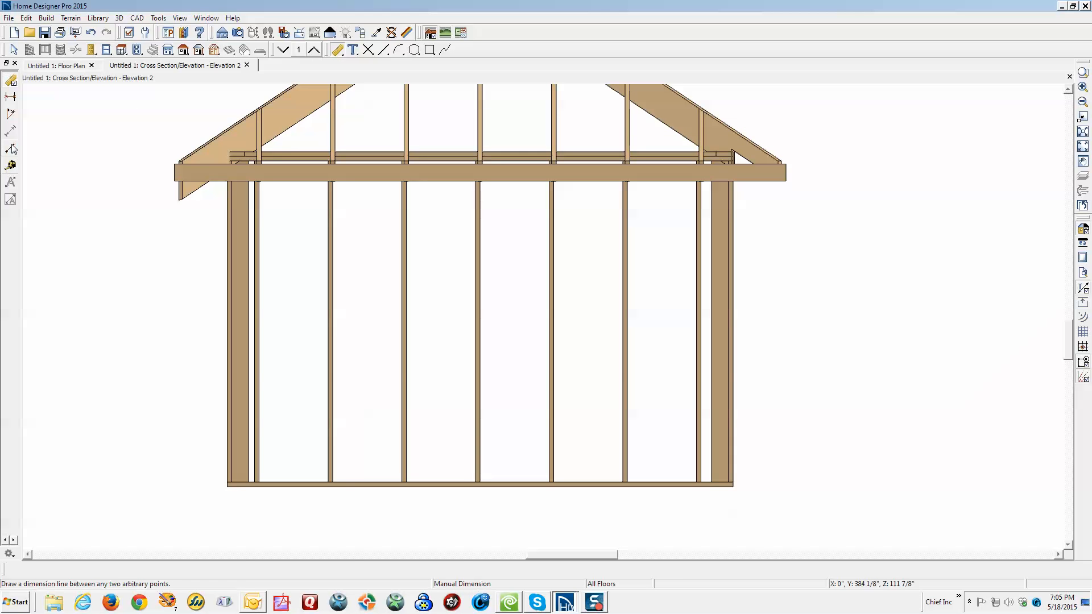
{"action": "left_click", "coordinate": [12, 150]}
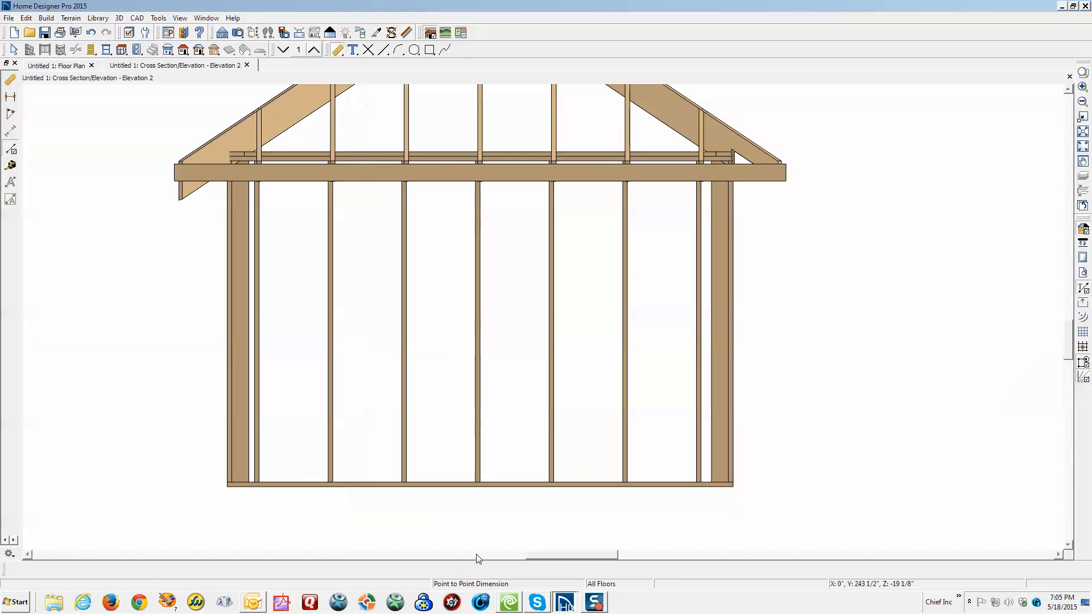
{"action": "scroll", "coordinate": [621, 523], "scroll_direction": "up", "scroll_amount": 3}
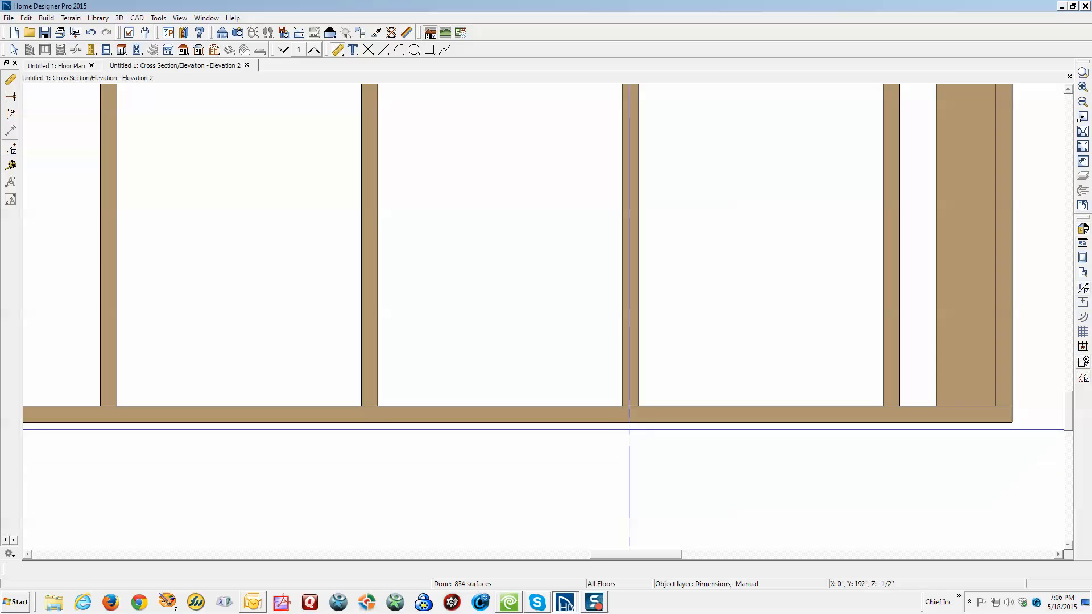
{"action": "left_click_drag", "start_coordinate": [632, 369], "coordinate": [892, 371]}
{"action": "scroll", "coordinate": [913, 404], "scroll_direction": "up", "scroll_amount": 2}
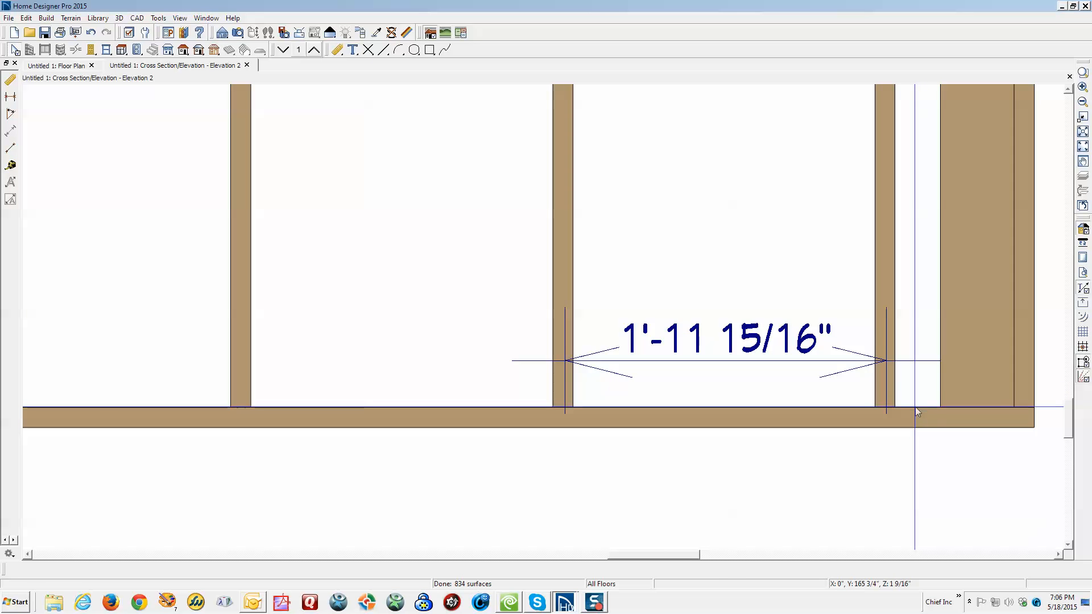
- Shift the dimension's right marker to the stud's center and set the stud spacing dimension to 24 inches from its left marker
{"action": "scroll", "coordinate": [916, 408], "scroll_direction": "up", "scroll_amount": 1}
{"action": "scroll", "coordinate": [930, 385], "scroll_direction": "up", "scroll_amount": 1}
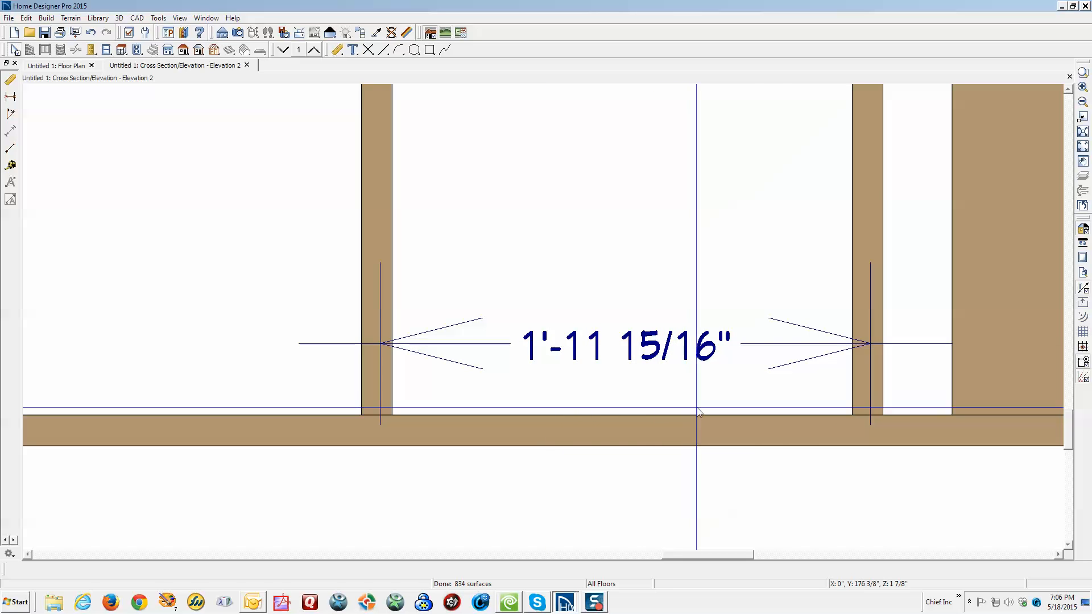
{"action": "left_click", "coordinate": [927, 351]}
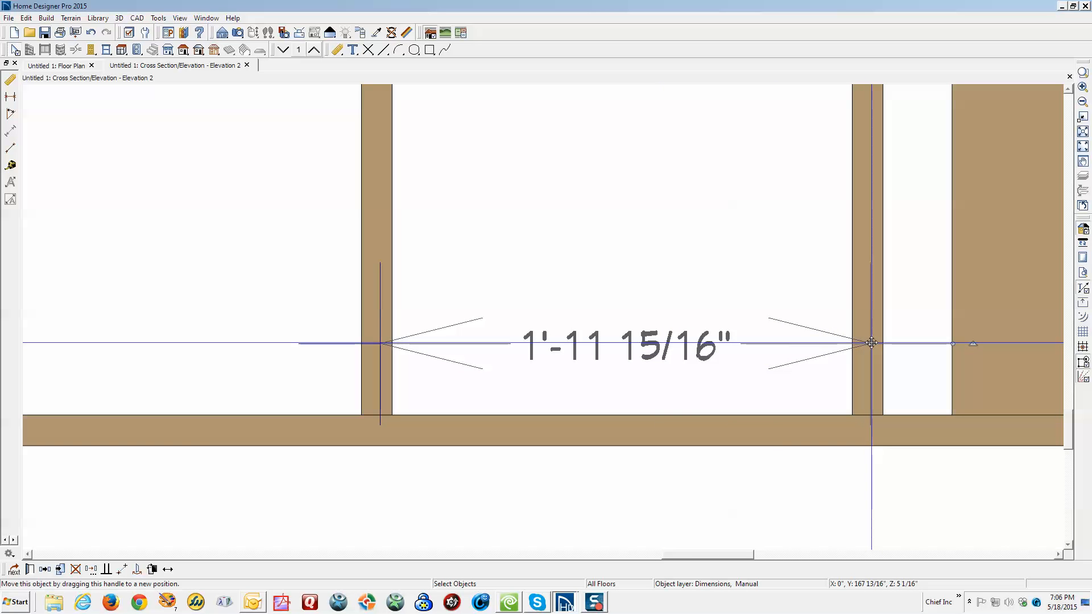
{"action": "left_click_drag", "start_coordinate": [872, 343], "coordinate": [867, 345]}
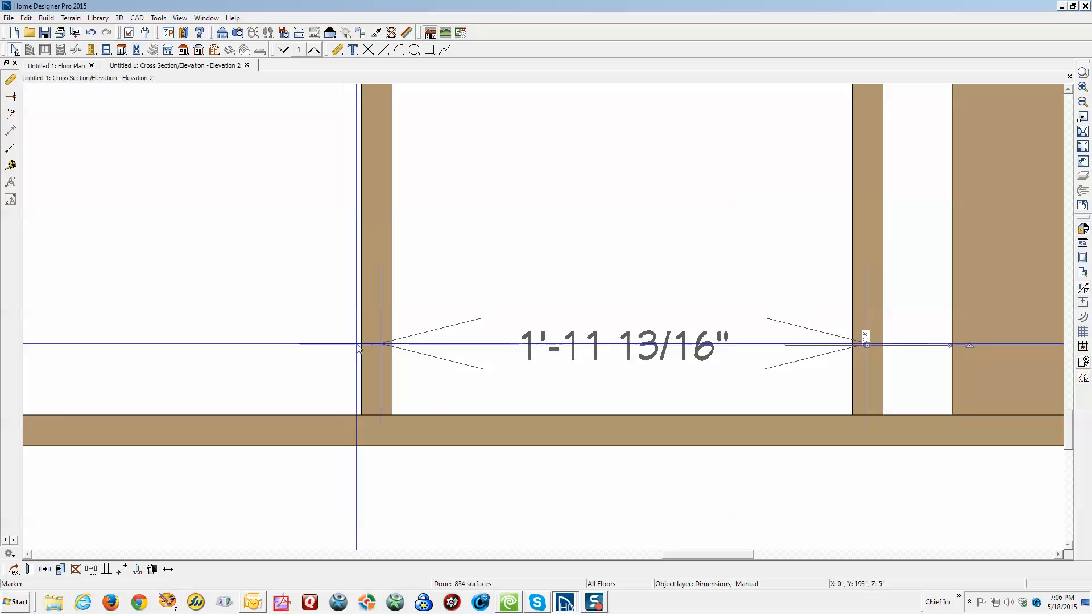
{"action": "left_click", "coordinate": [377, 344]}
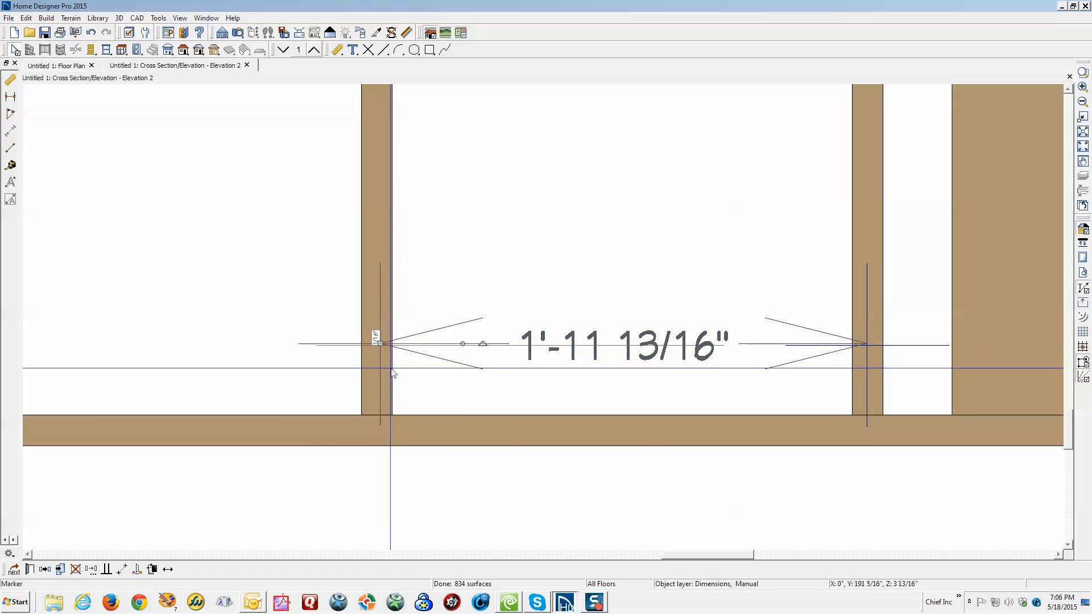
{"action": "left_click", "coordinate": [651, 340]}
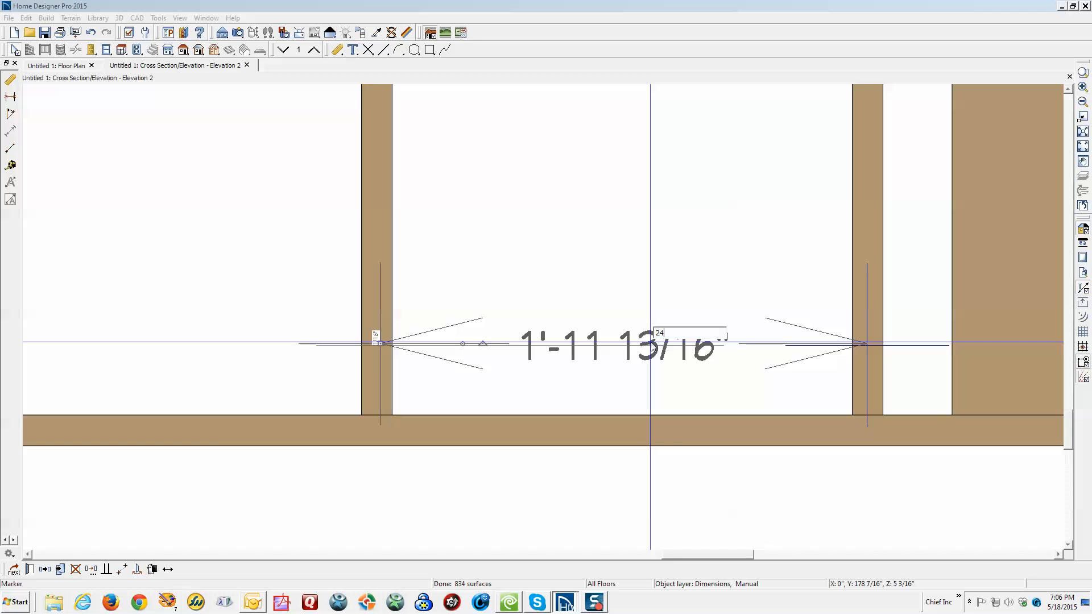
{"action": "type", "text": "24"}
{"action": "key", "text": "Return"}
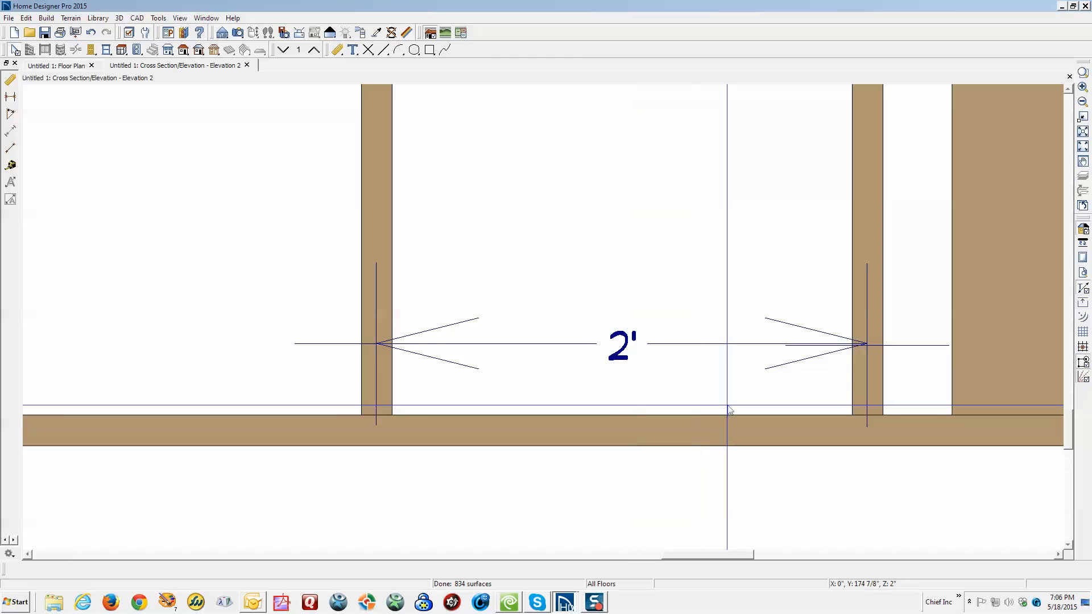
- Move the stud spacing dimension line slightly higher so its text clears the bottom plate
{"action": "scroll", "coordinate": [733, 401], "scroll_direction": "down", "scroll_amount": 1}
{"action": "scroll", "coordinate": [734, 402], "scroll_direction": "down", "scroll_amount": 1}
{"action": "scroll", "coordinate": [733, 401], "scroll_direction": "down", "scroll_amount": 3}
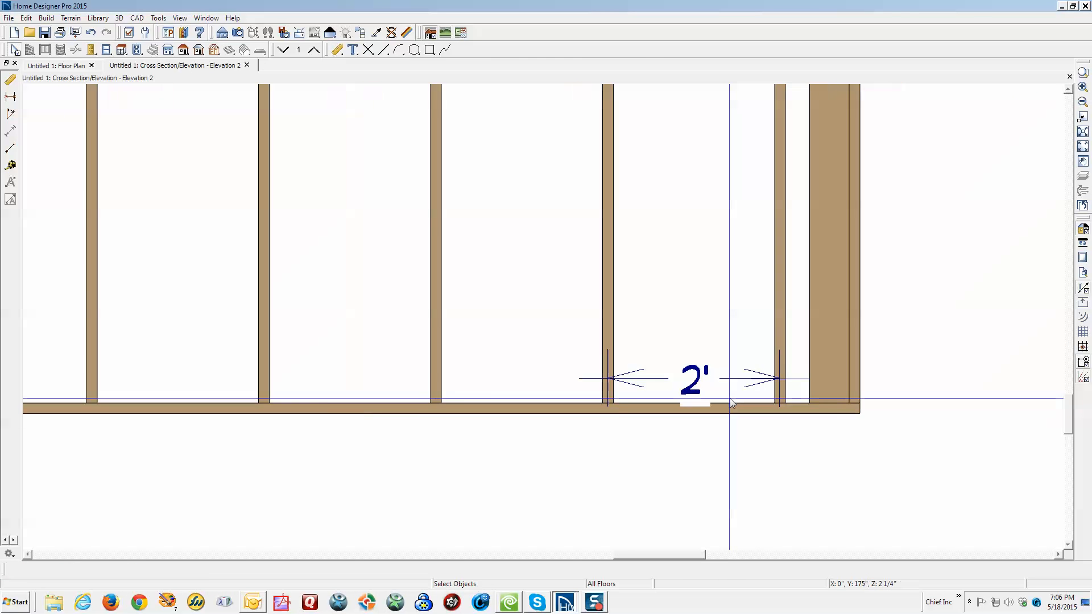
{"action": "scroll", "coordinate": [719, 393], "scroll_direction": "up", "scroll_amount": 1}
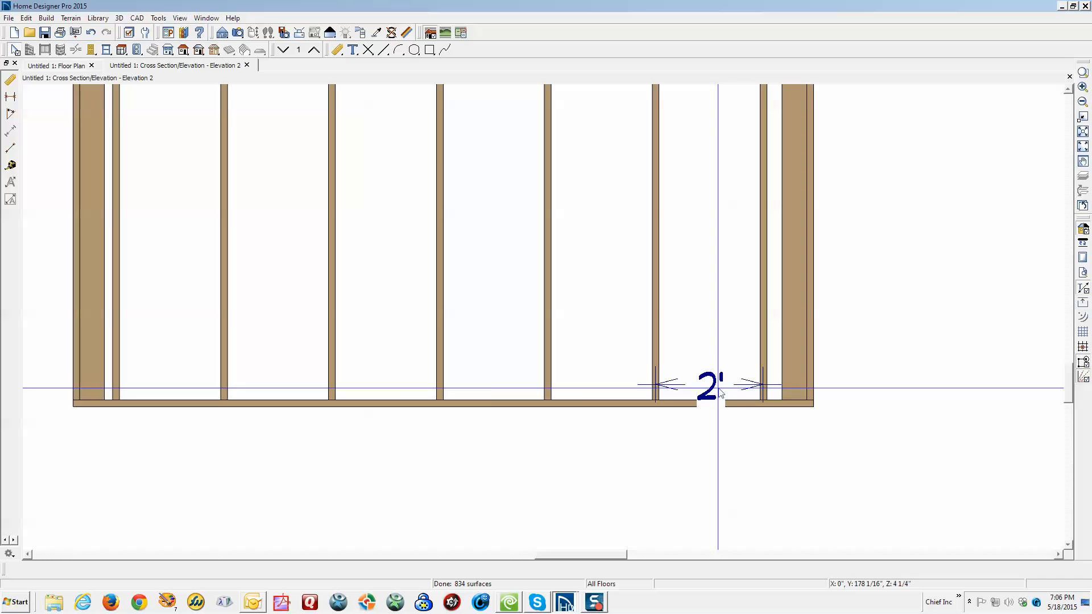
{"action": "scroll", "coordinate": [733, 380], "scroll_direction": "down", "scroll_amount": 1}
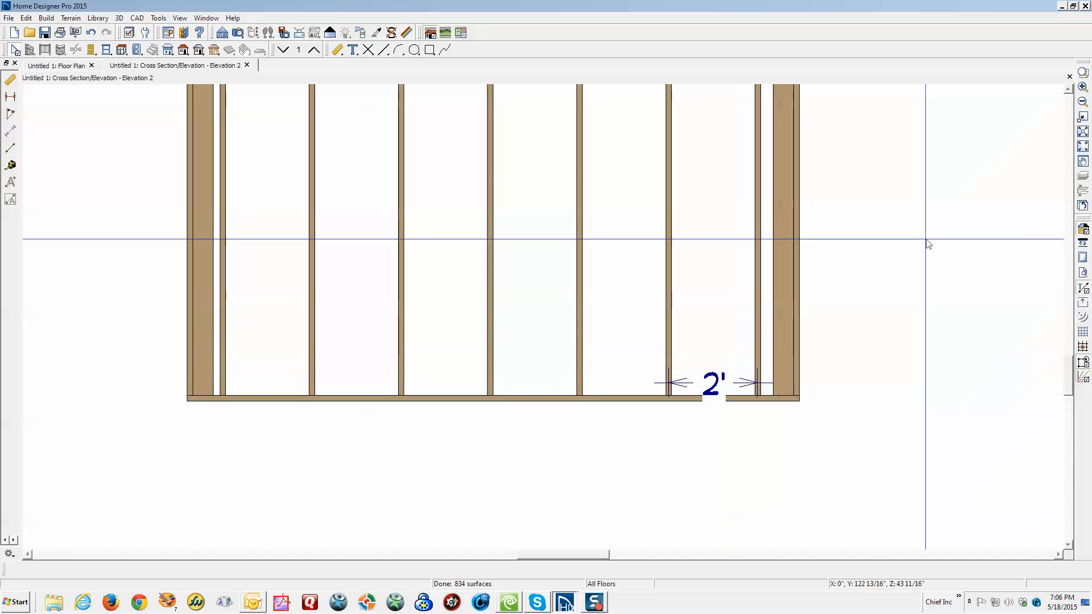
{"action": "left_click", "coordinate": [1068, 91]}
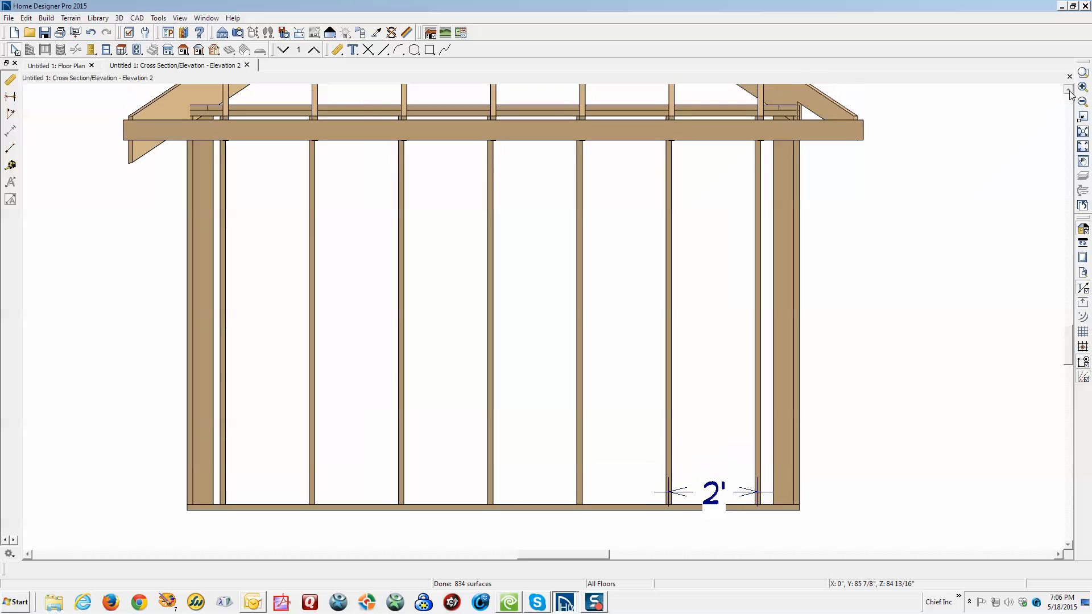
{"action": "left_click", "coordinate": [737, 501]}
{"action": "left_click_drag", "start_coordinate": [738, 501], "coordinate": [738, 486]}
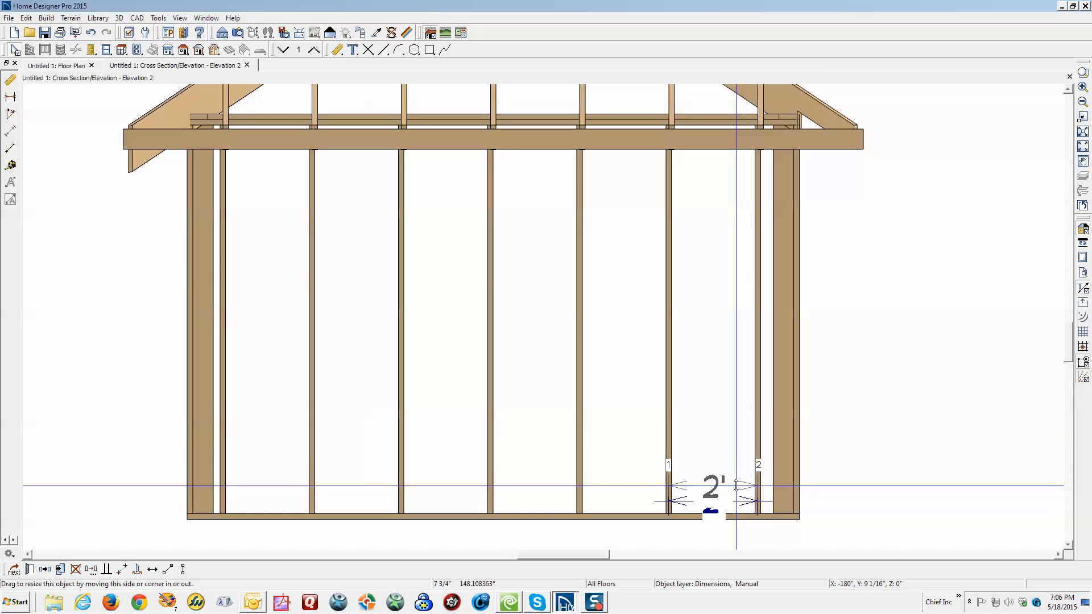
{"action": "left_click", "coordinate": [923, 399]}
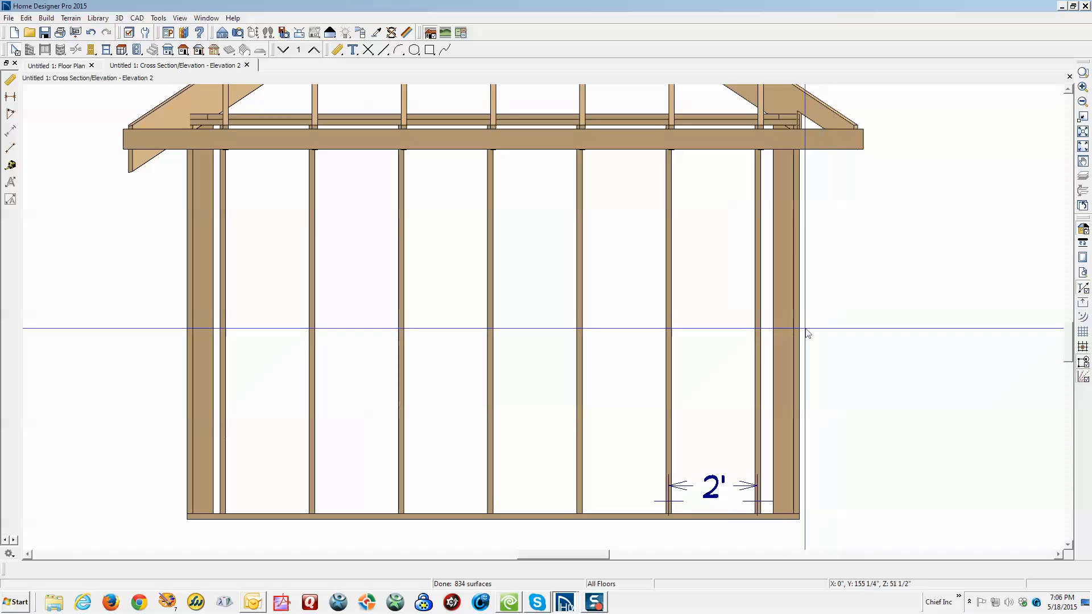
- Try to place an angular dimension directly between the middle stud's right edge and the bottom plate
{"action": "scroll", "coordinate": [463, 515], "scroll_direction": "up", "scroll_amount": 2}
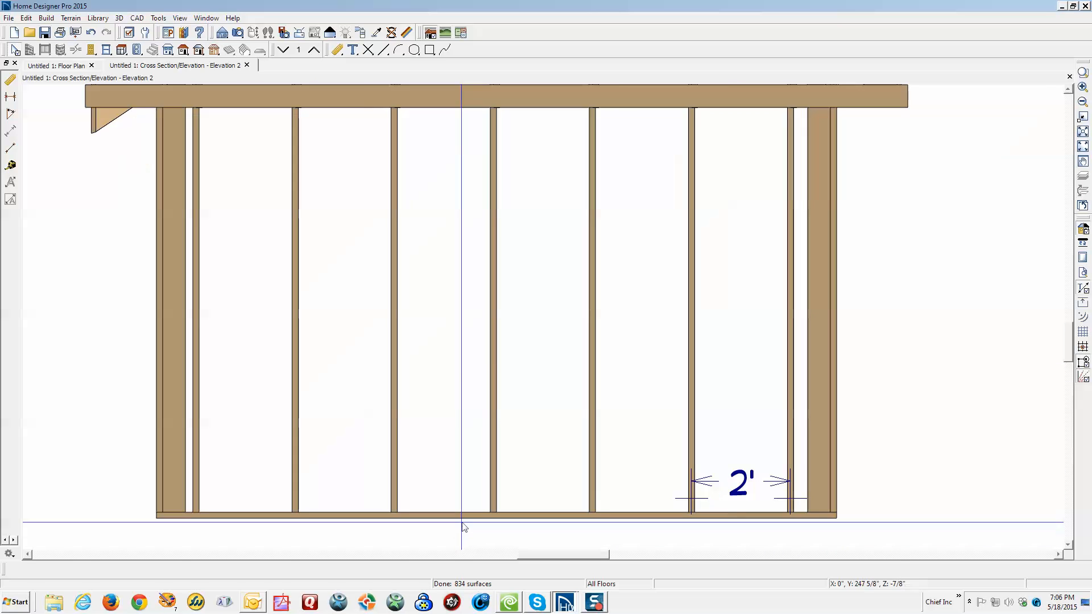
{"action": "left_click", "coordinate": [10, 114]}
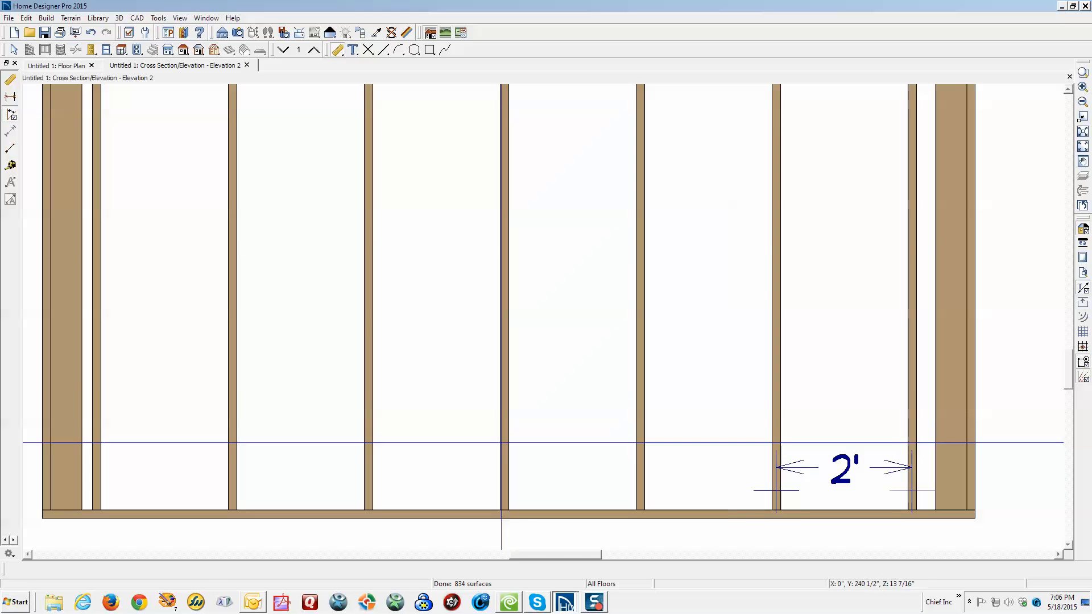
{"action": "mouse_move", "coordinate": [504, 443]}
{"action": "left_mouse_down"}
{"action": "mouse_move", "coordinate": [551, 488]}
{"action": "mouse_move", "coordinate": [558, 511]}
{"action": "left_mouse_up"}
{"action": "scroll", "coordinate": [557, 512], "scroll_direction": "up", "scroll_amount": 1}
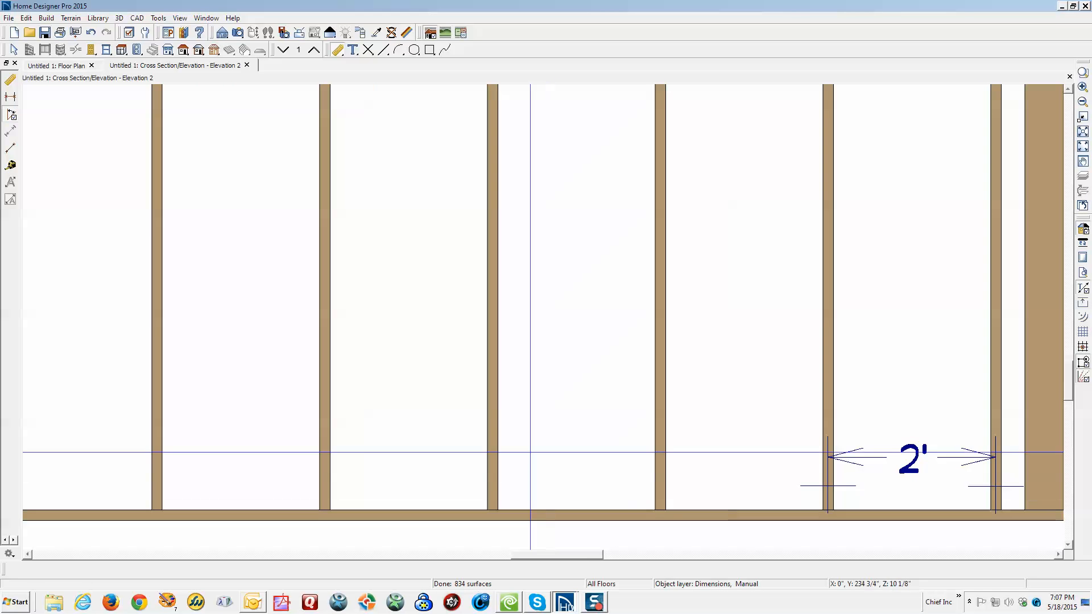
{"action": "left_click_drag", "start_coordinate": [499, 432], "coordinate": [592, 523]}
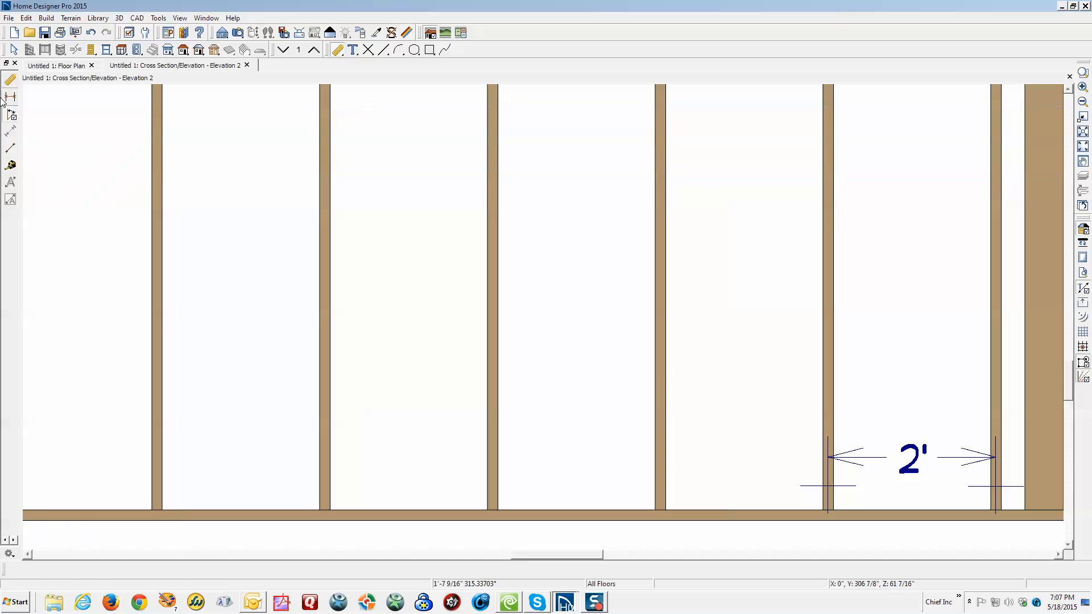
- Draw two short CAD lines, one along the middle stud's right edge and one along the bottom plate's top edge
{"action": "left_click", "coordinate": [383, 51]}
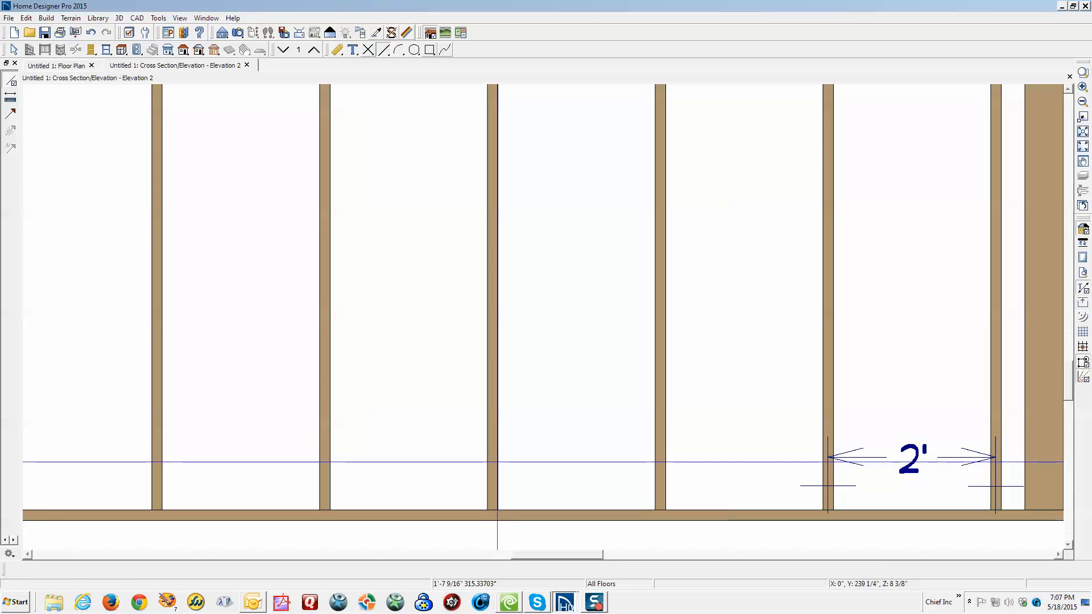
{"action": "left_click_drag", "start_coordinate": [498, 462], "coordinate": [498, 396]}
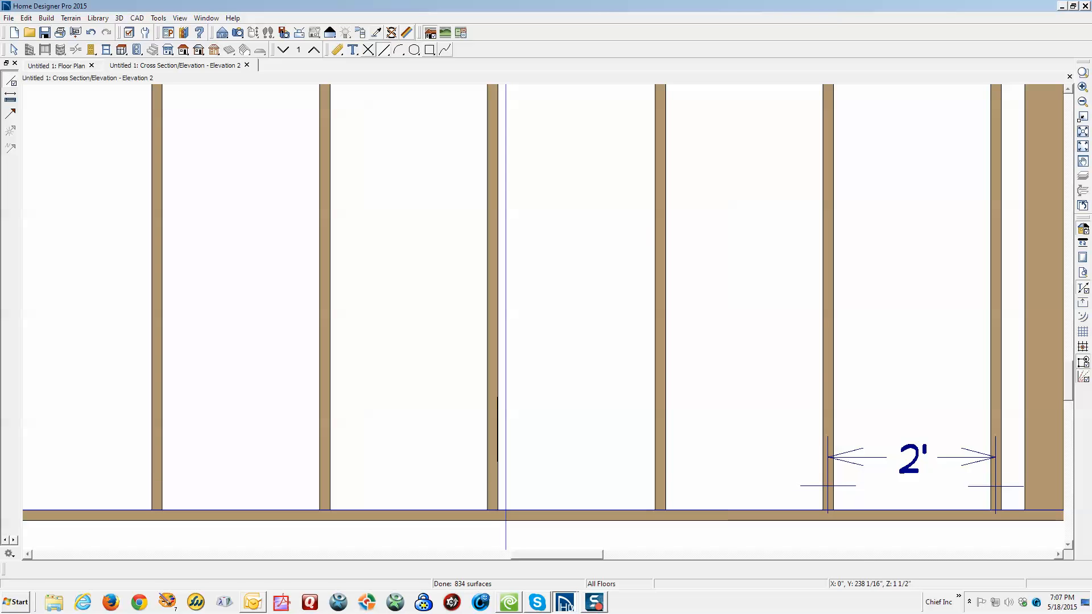
{"action": "left_click_drag", "start_coordinate": [506, 511], "coordinate": [566, 510]}
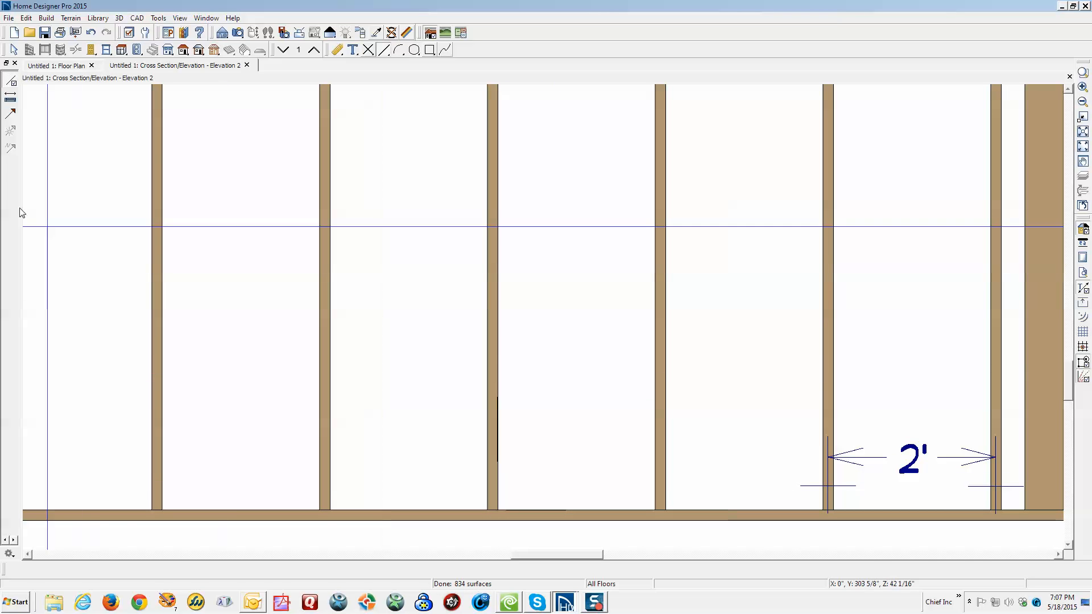
- Add an angular dimension between the vertical and horizontal CAD lines at the base of the middle stud
{"action": "left_click", "coordinate": [337, 50]}
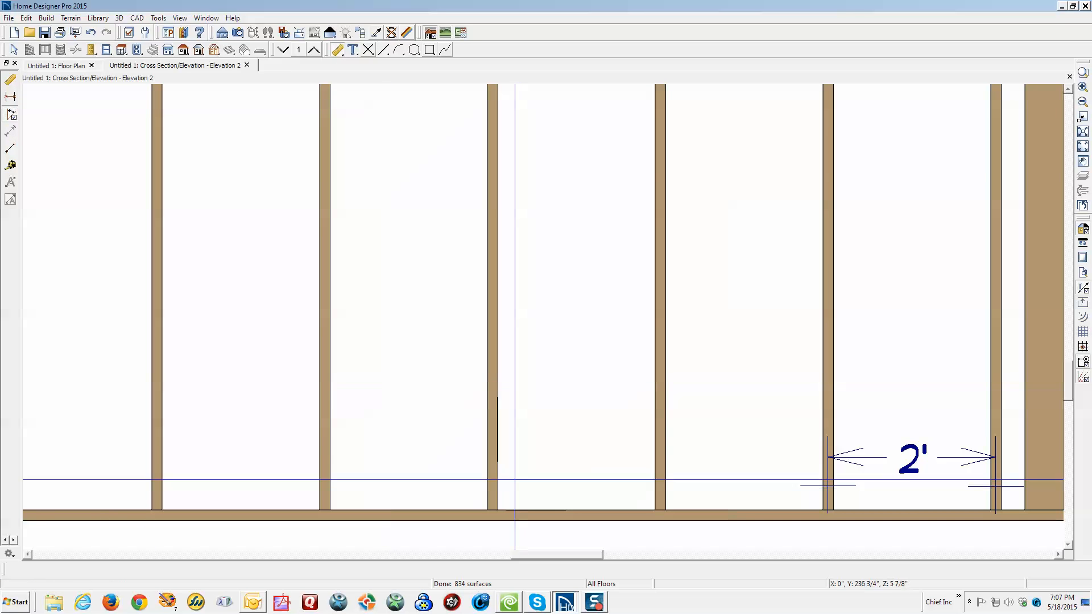
{"action": "left_click_drag", "start_coordinate": [497, 429], "coordinate": [545, 509]}
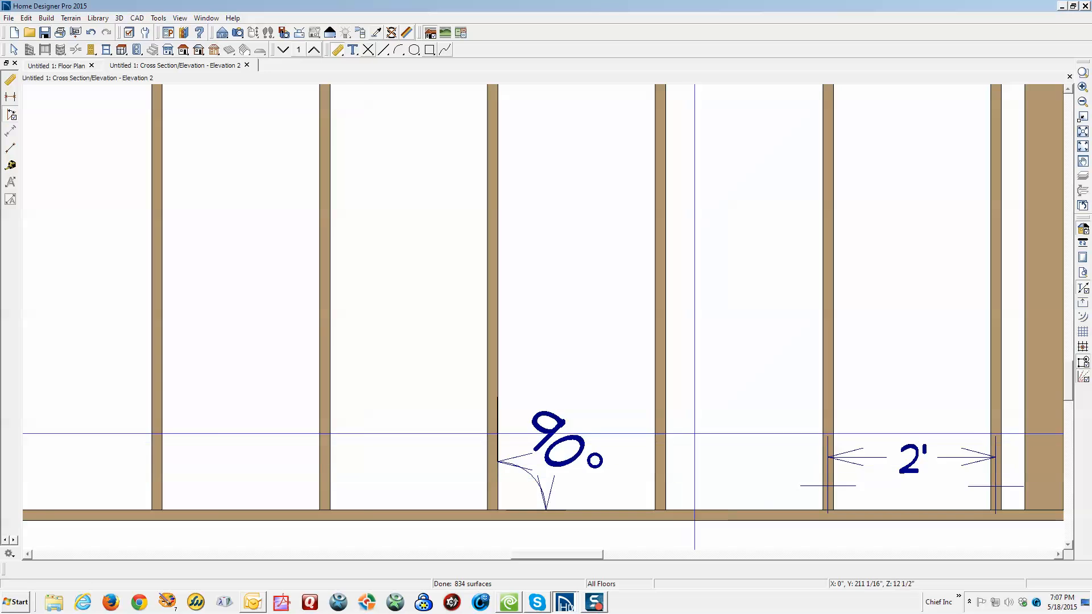
{"action": "scroll", "coordinate": [694, 433], "scroll_direction": "down", "scroll_amount": 3}
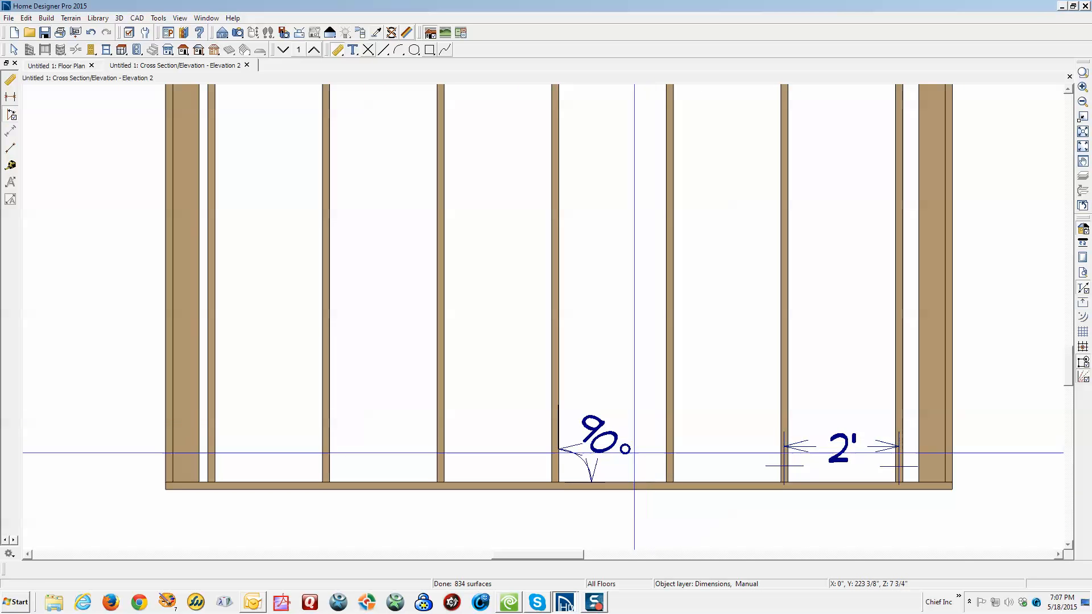
- Flip the angular dimension to the outside of the corner, and return it to the inside with a larger arc
{"action": "left_click", "coordinate": [581, 460]}
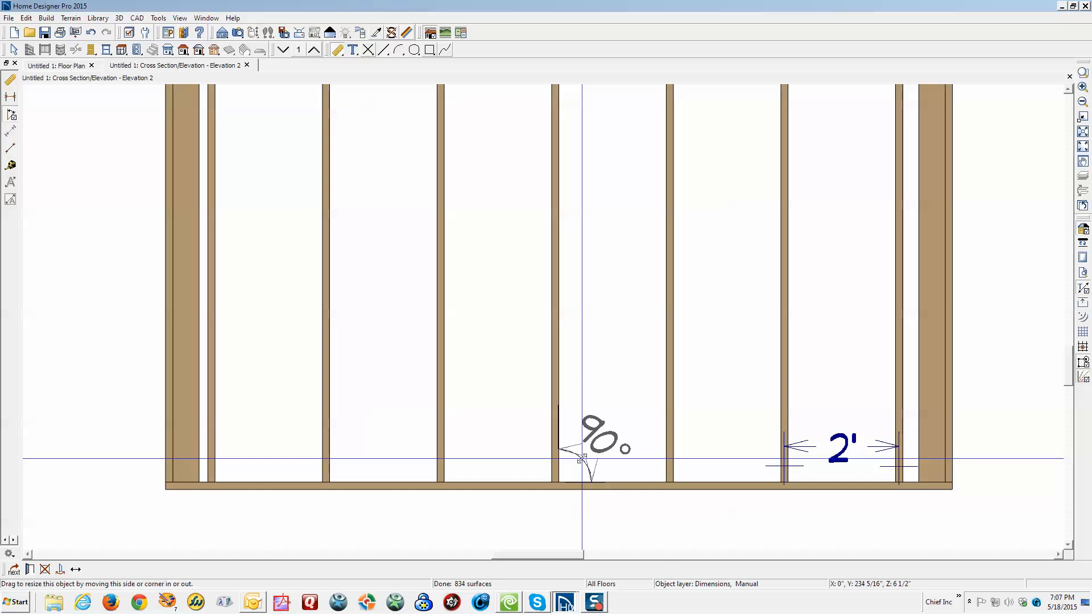
{"action": "left_click_drag", "start_coordinate": [581, 460], "coordinate": [539, 499]}
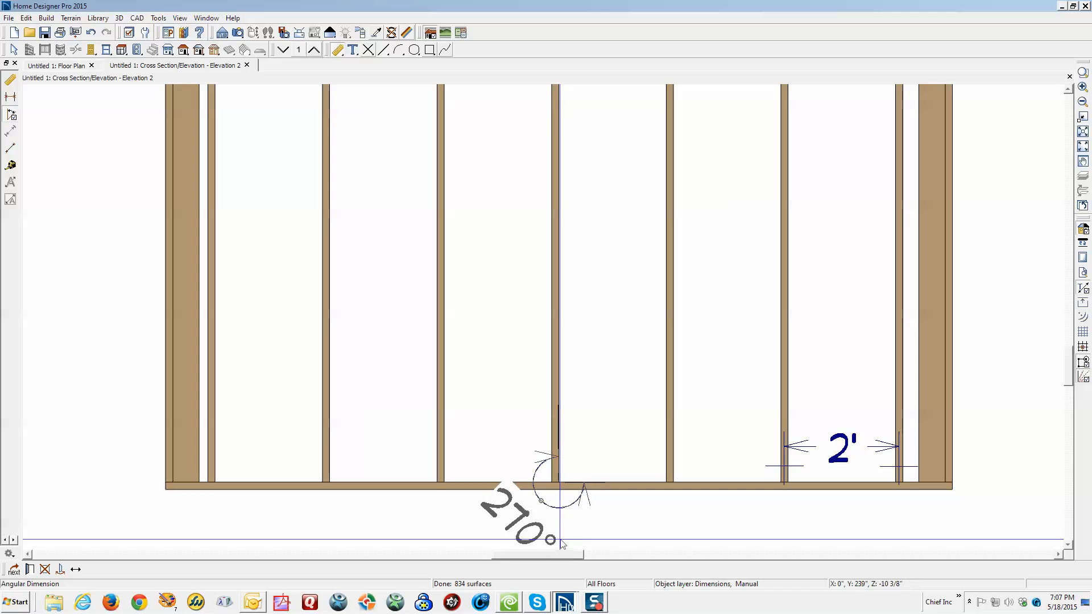
{"action": "left_click", "coordinate": [561, 484]}
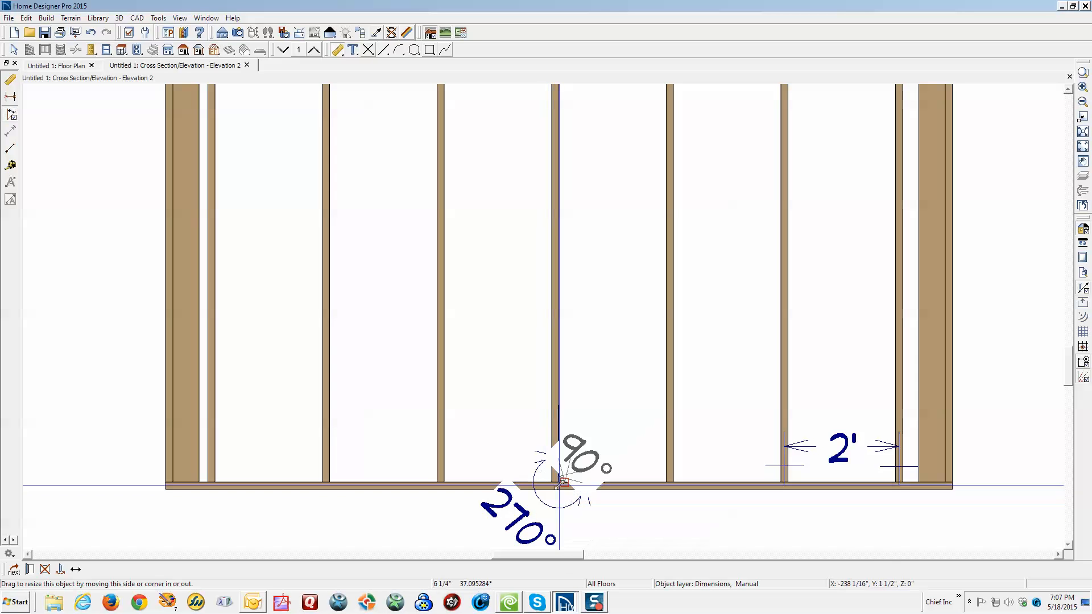
{"action": "left_click_drag", "start_coordinate": [562, 484], "coordinate": [597, 454]}
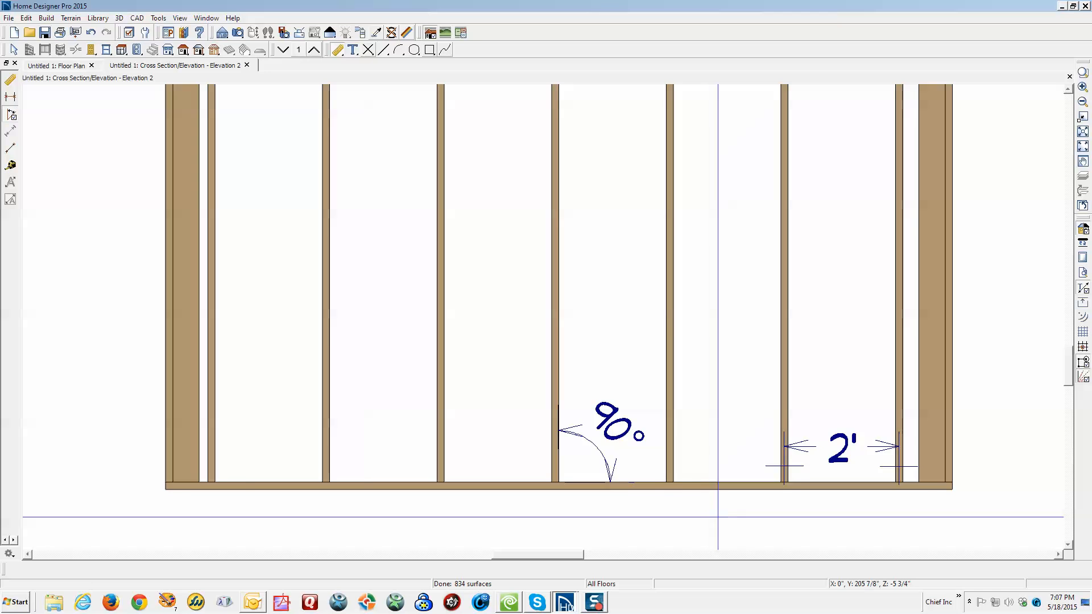
{"action": "scroll", "coordinate": [717, 517], "scroll_direction": "down", "scroll_amount": 2}
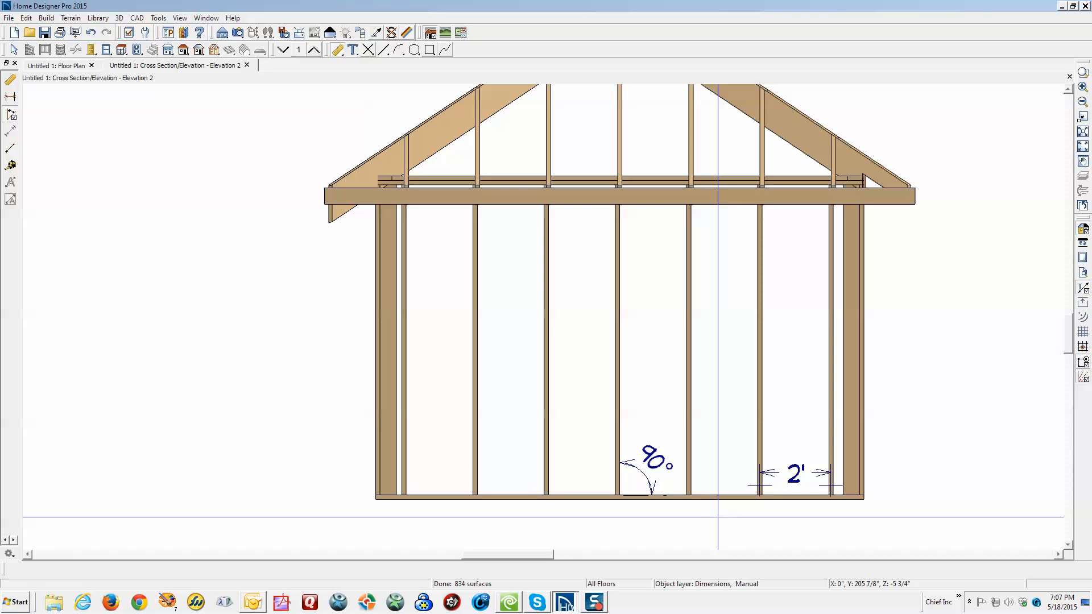